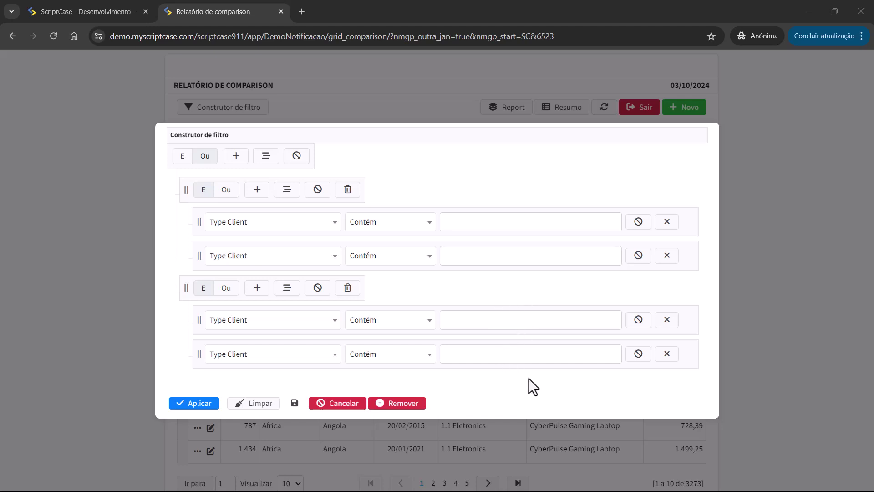
Dismiss the open filter builder, review the report's summary by continent and country, and return to the record grid
key("Escape")
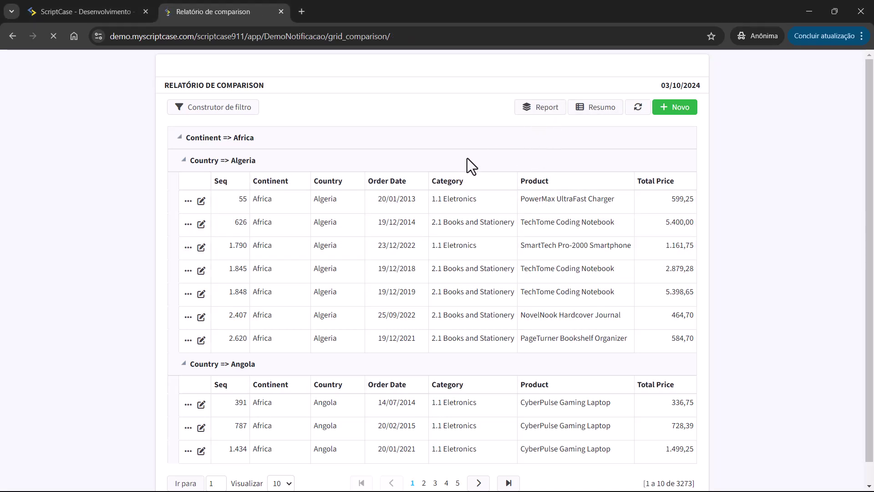
left_click(592, 114)
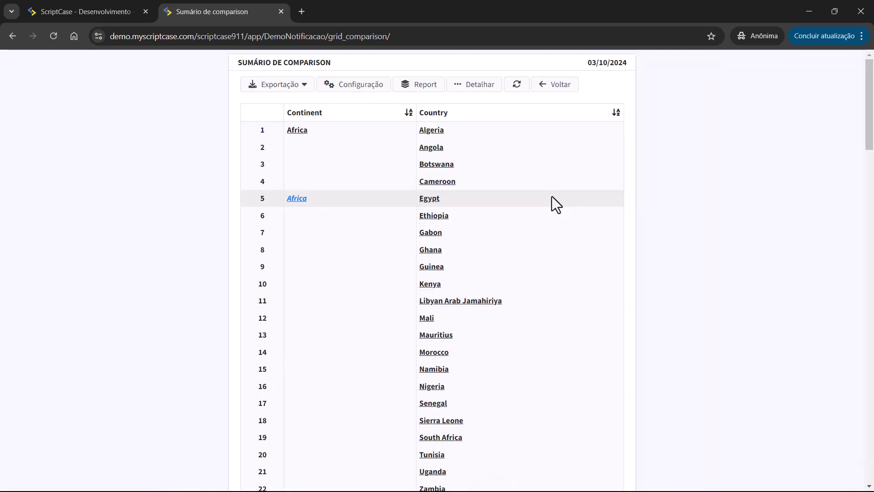
scroll(353, 176, "down", 3)
scroll(354, 176, "up", 3)
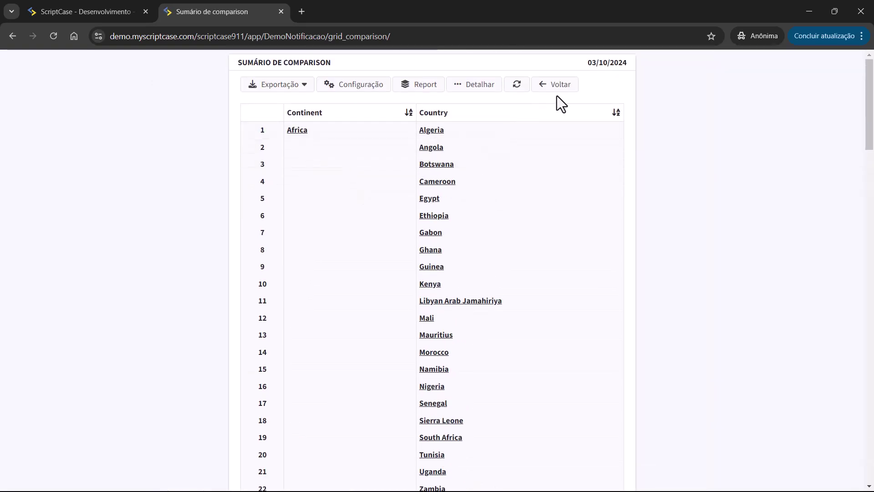
left_click(557, 81)
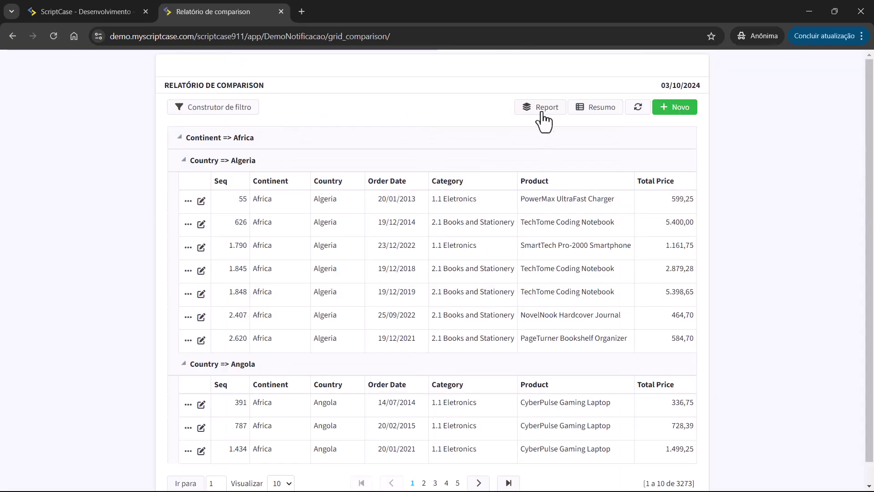
left_click(541, 109)
left_click(327, 199)
left_click_drag(341, 250, 524, 282)
left_click(296, 367)
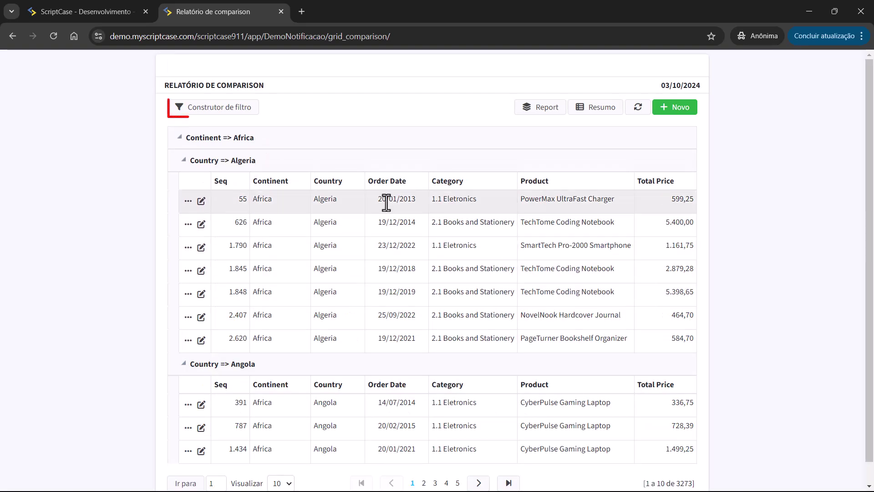
Open the filter builder for the comparison report grid
left_click(213, 113)
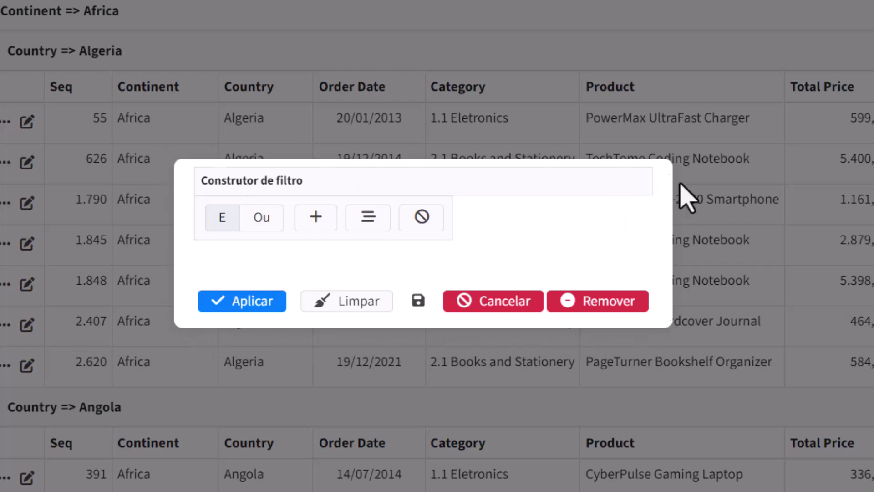
Add two condition groups to the filter and place two blank conditions inside the first group
left_click(362, 218)
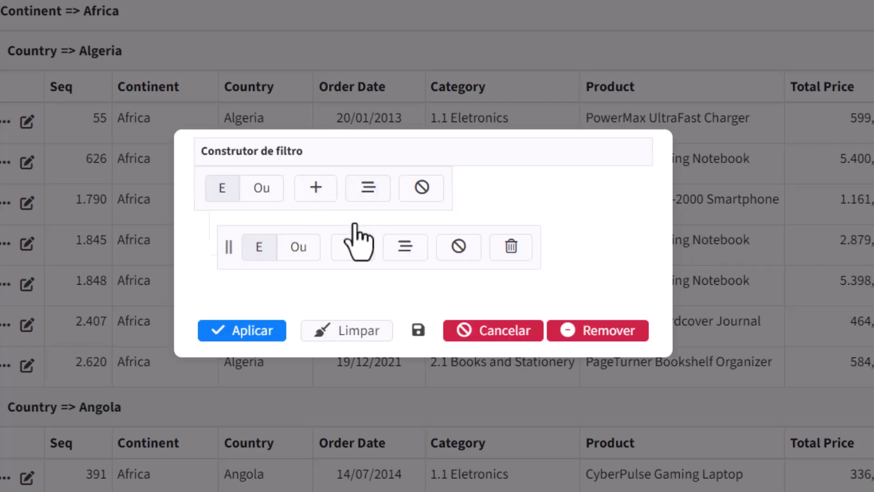
left_click(359, 197)
left_click(396, 258)
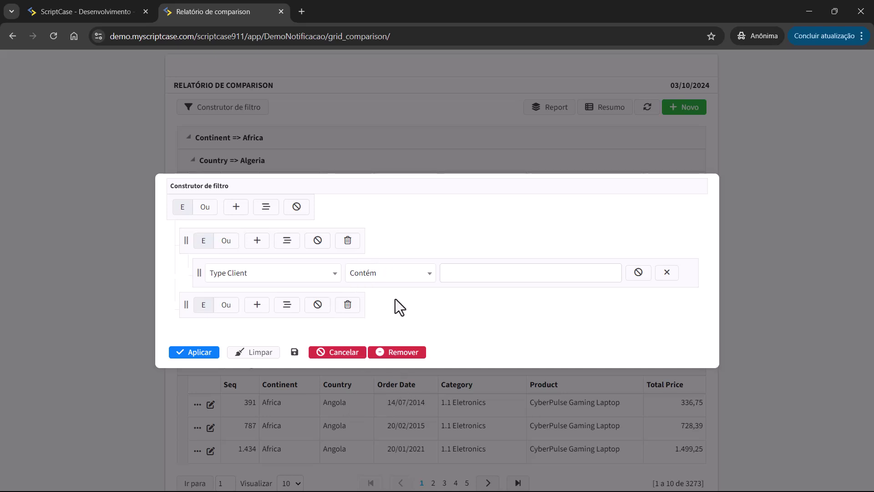
left_click(257, 241)
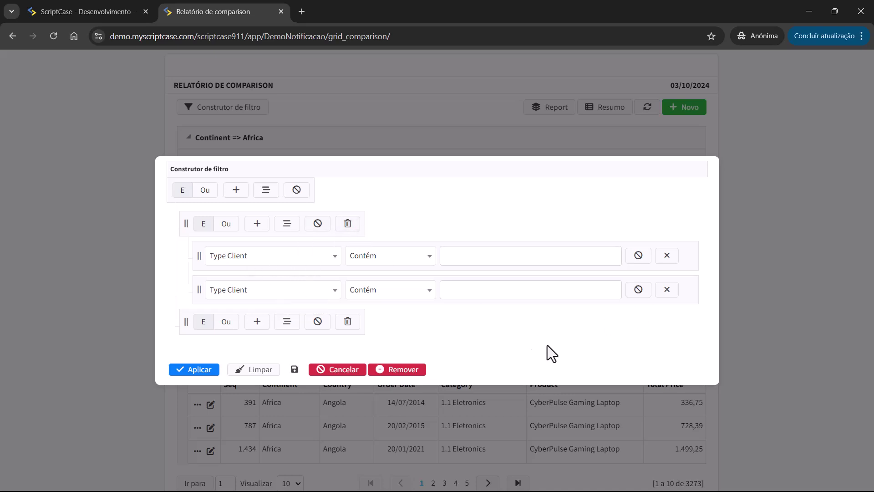
Remove all the blank conditions and both groups from the filter
left_click(667, 291)
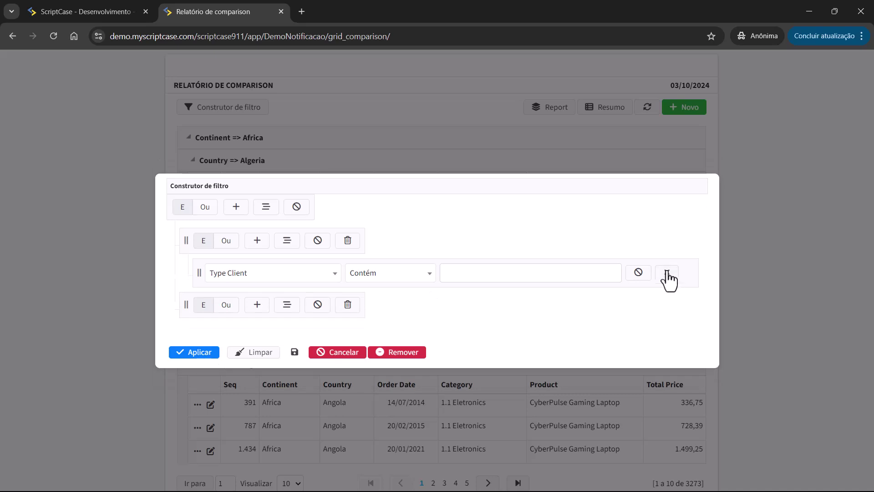
left_click(666, 272)
left_click(495, 287)
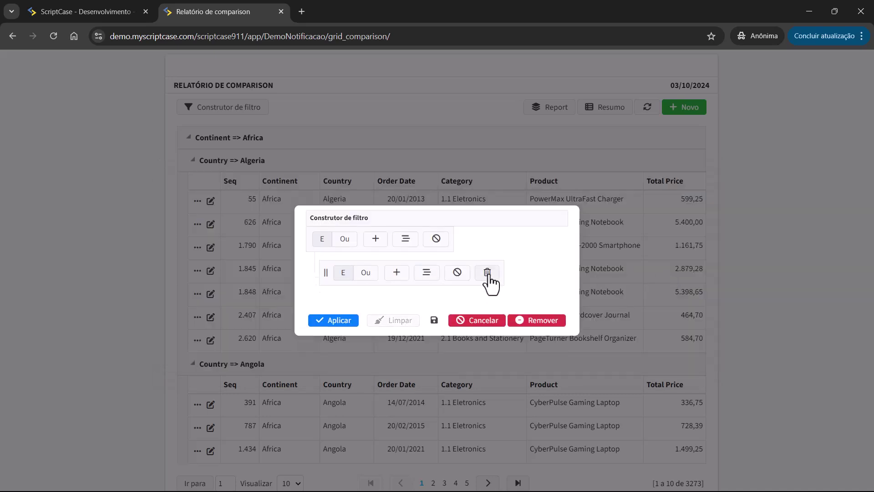
left_click(488, 273)
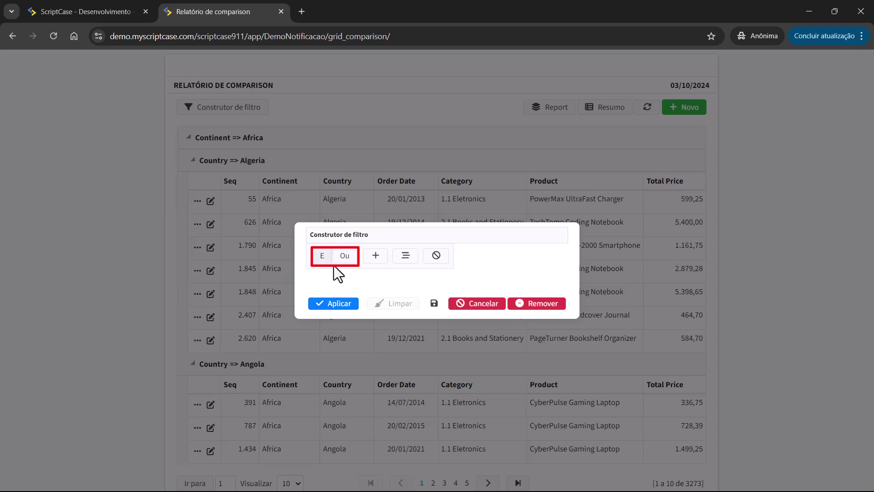
Add a filter condition requiring Country to be "Igual a" Argentina
left_click(374, 261)
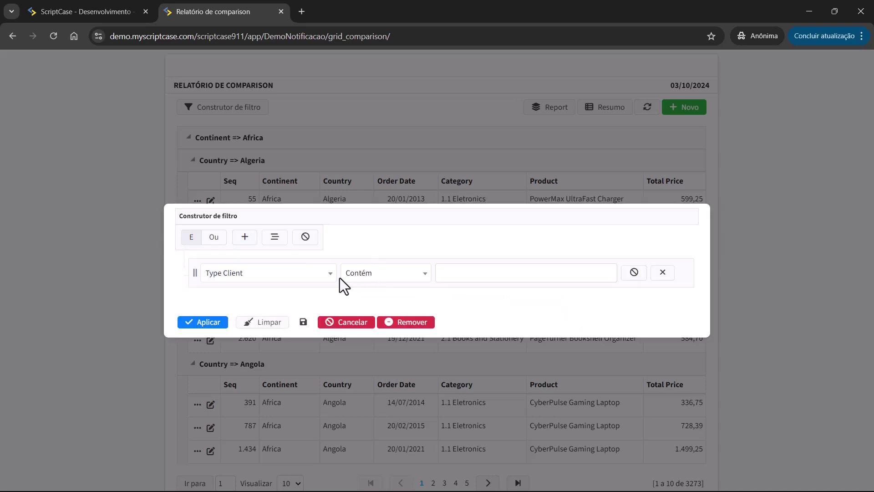
left_click(286, 277)
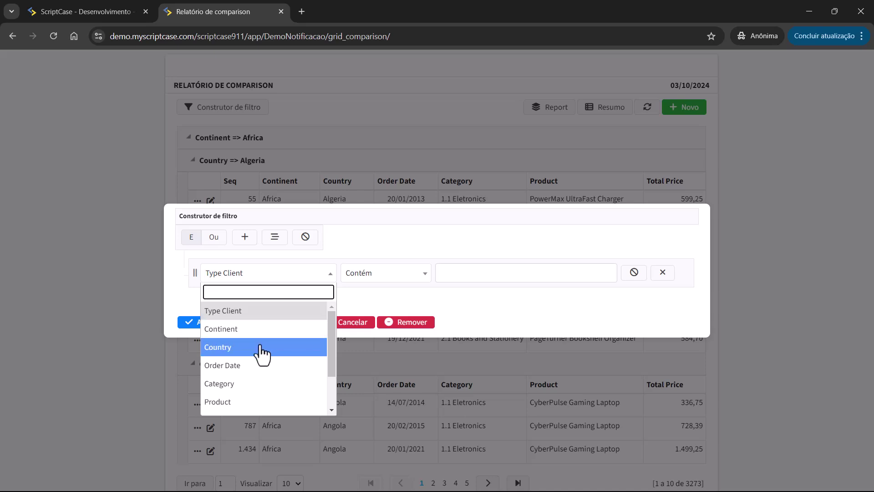
left_click(314, 347)
left_click(449, 276)
type("ar")
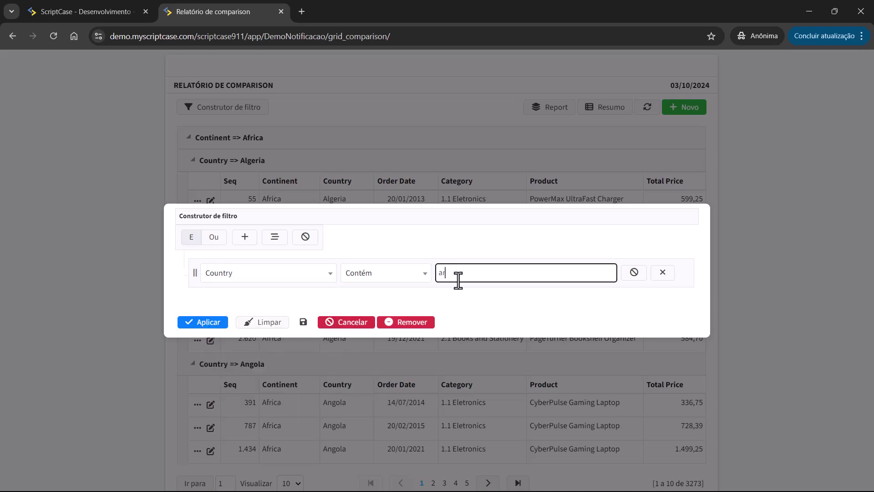
left_click(456, 291)
left_click(397, 275)
left_click(376, 327)
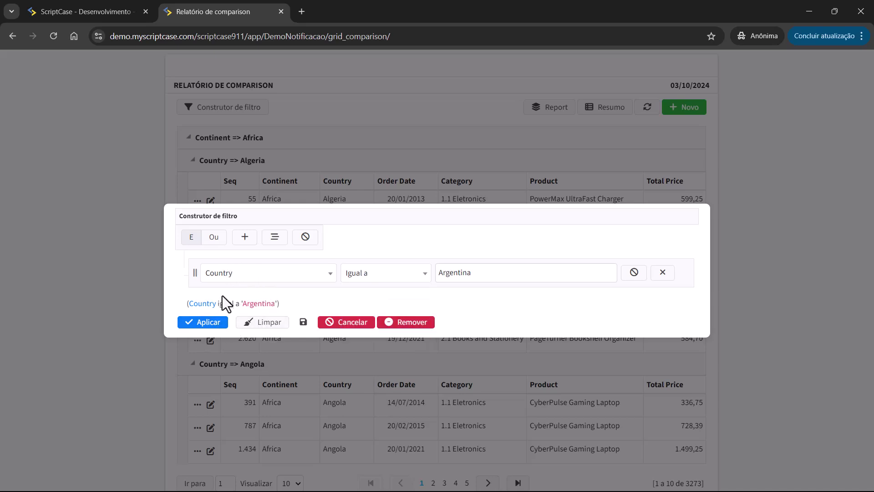
Add a second filter condition requiring Country to be "Igual a" Brazil
left_click(248, 239)
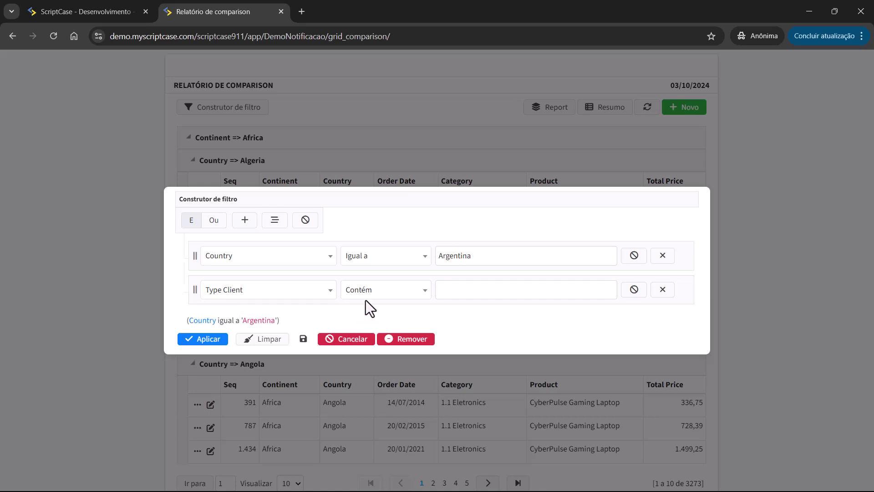
left_click(296, 296)
left_click(279, 355)
left_click(387, 296)
left_click(383, 343)
left_click(441, 289)
type("Bra")
left_click(455, 307)
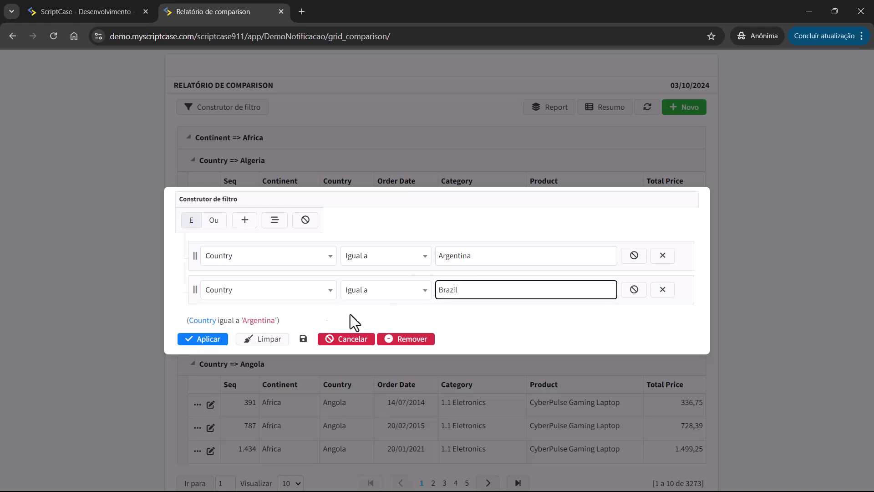
left_click(317, 323)
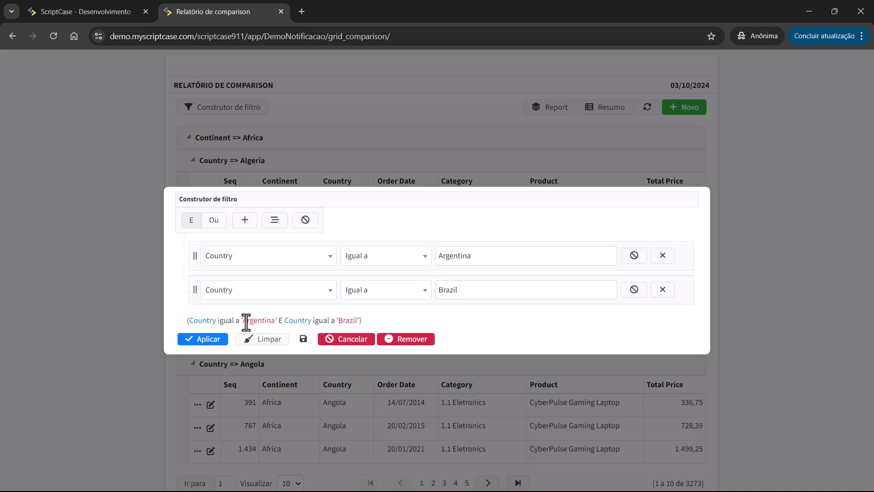
Check the generated expression and apply the filter with the Argentina and Brazil conditions joined by "E"
left_click_drag(187, 320, 370, 319)
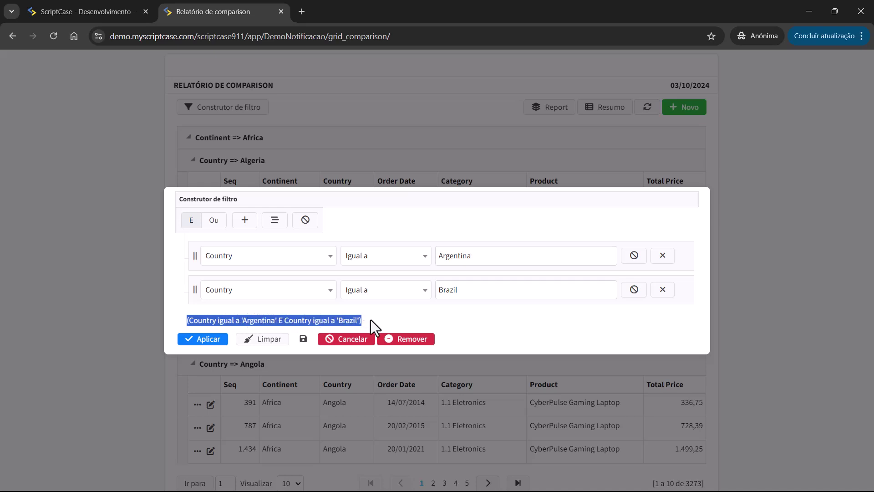
left_click(371, 319)
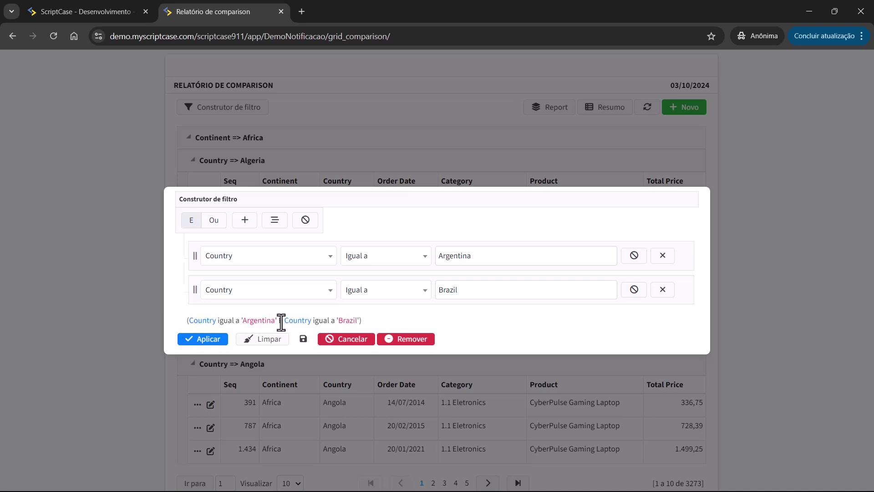
left_click(205, 342)
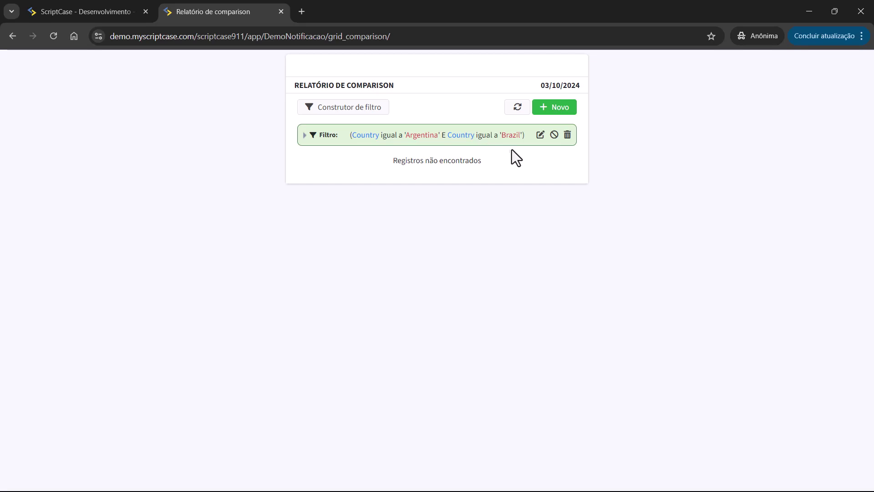
Edit the applied filter so its two Country conditions are joined by "Ou", and apply it again
left_click(537, 136)
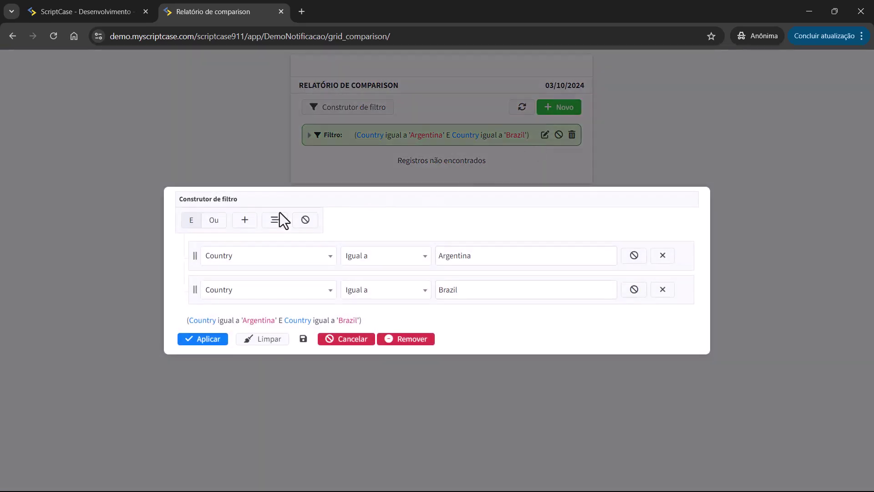
left_click(213, 221)
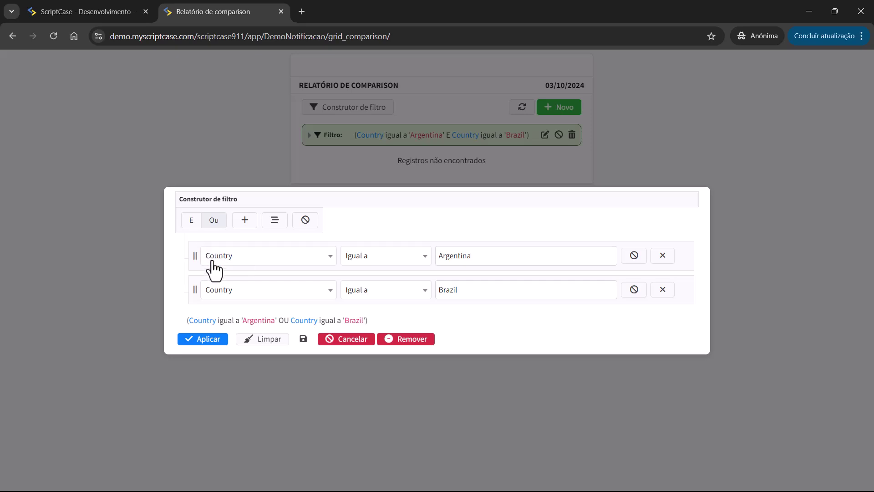
left_click(212, 340)
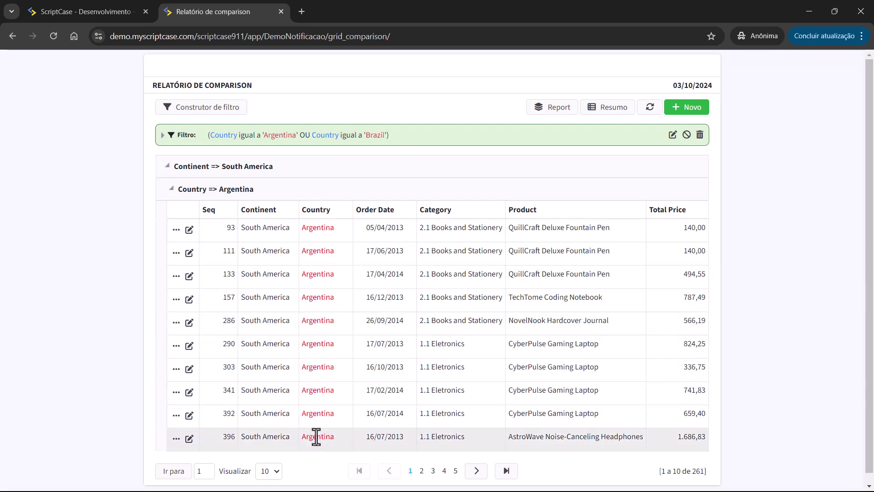
Review which countries the filtered report's summary lists and return to the record grid
left_click(610, 108)
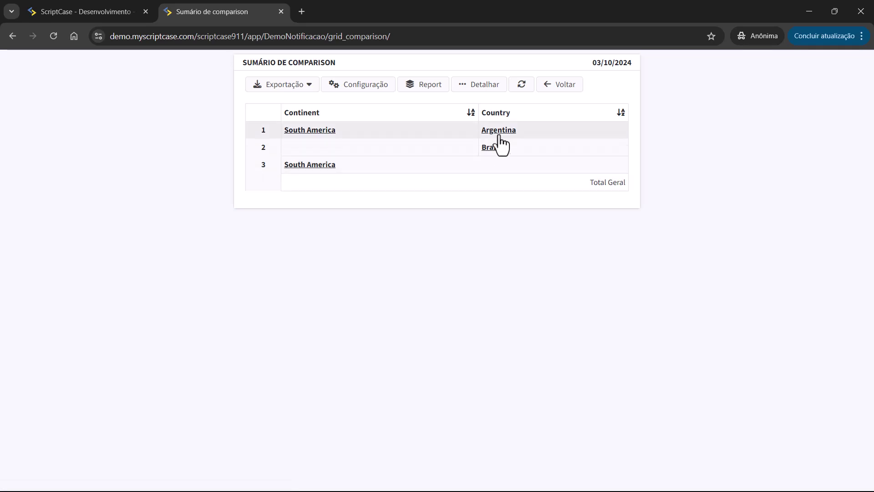
left_click(564, 87)
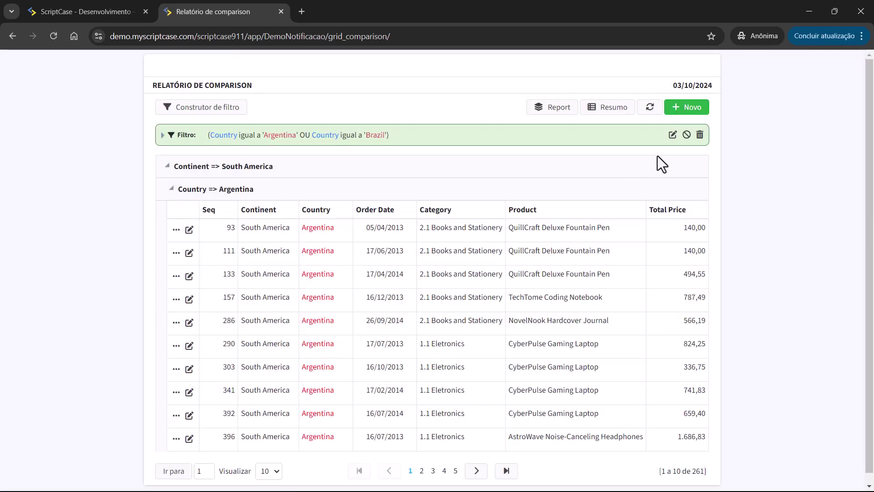
Temporarily disable the applied country filter and enable it again
left_click(686, 136)
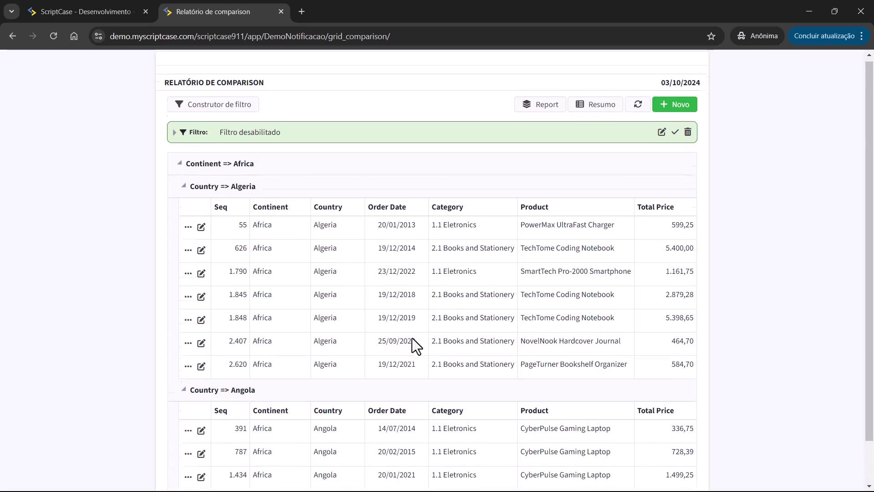
left_click(674, 135)
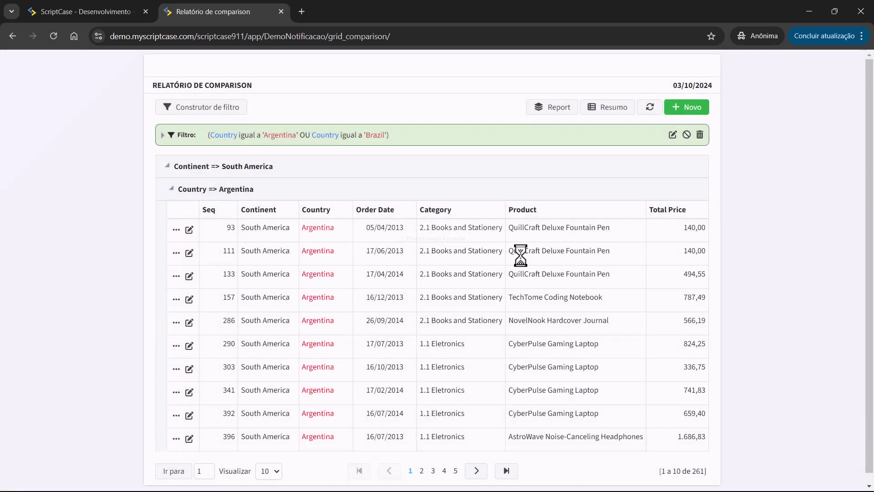
Reopen the applied filter for editing and add three groups, each nested inside the previous one, below the Brazil condition
left_click(671, 136)
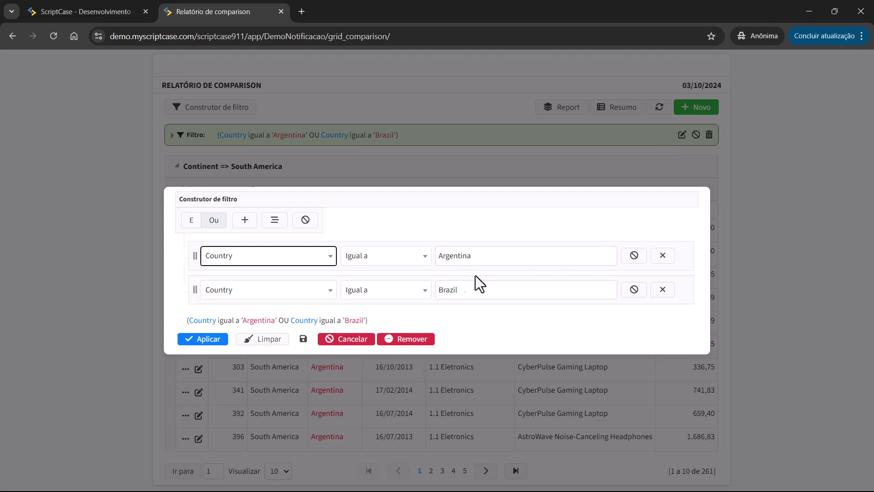
left_click(272, 225)
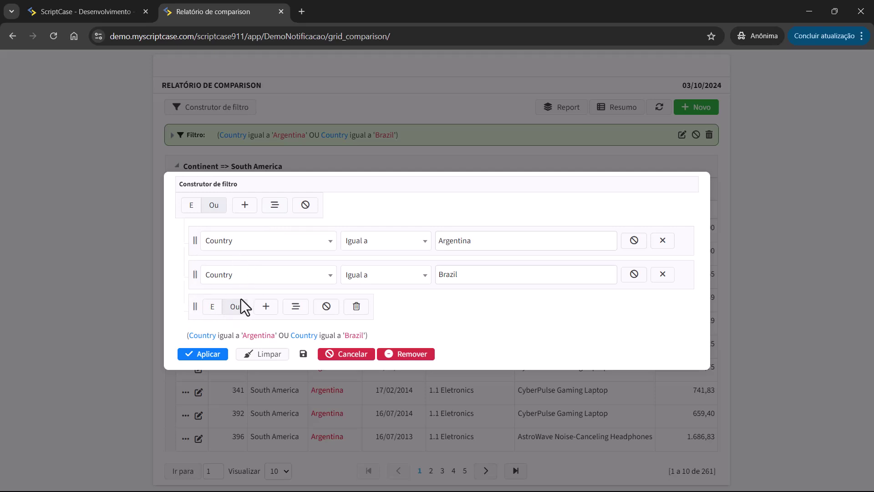
left_click(294, 309)
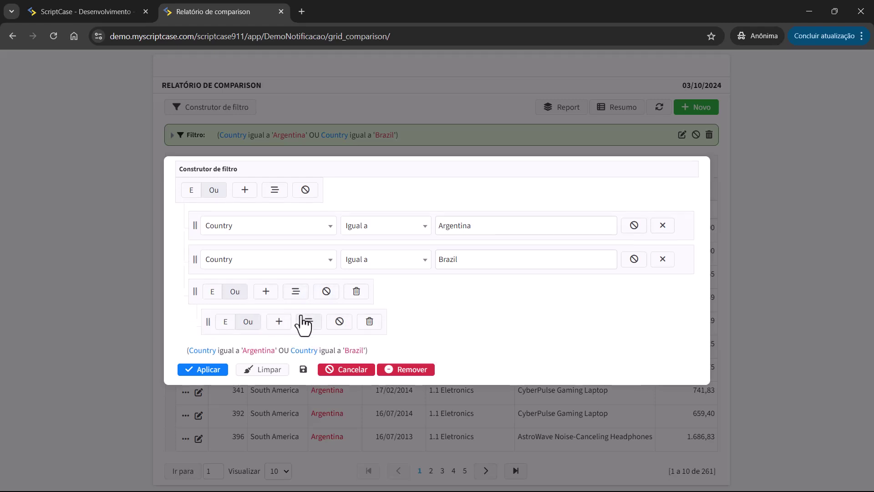
left_click(308, 320)
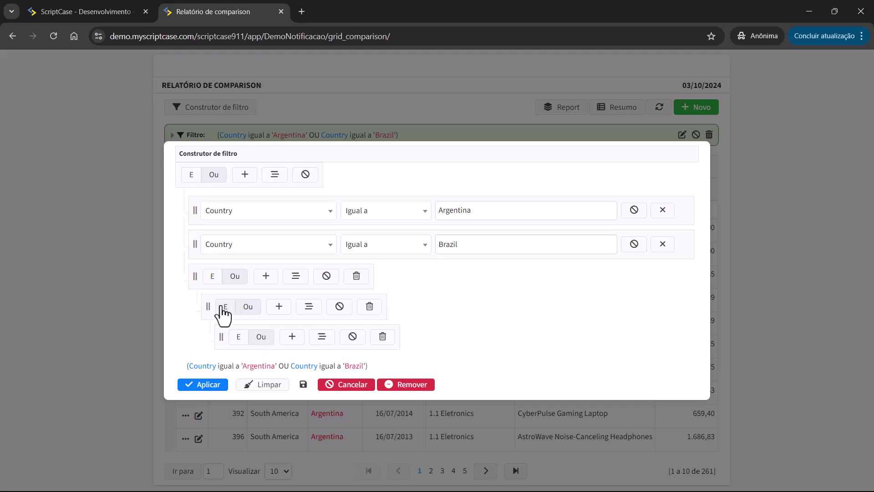
Move the outermost nested group above the Argentina condition and add a blank condition to the second-level group
left_click_drag(195, 276, 195, 204)
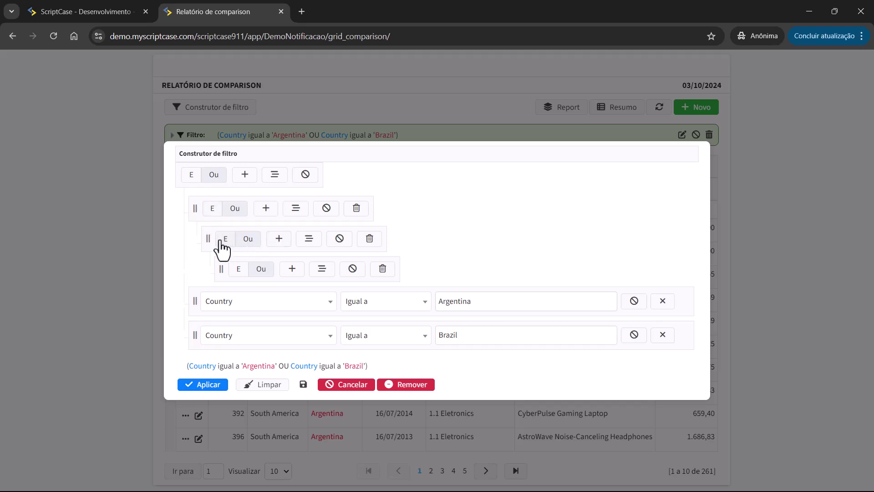
left_click(279, 238)
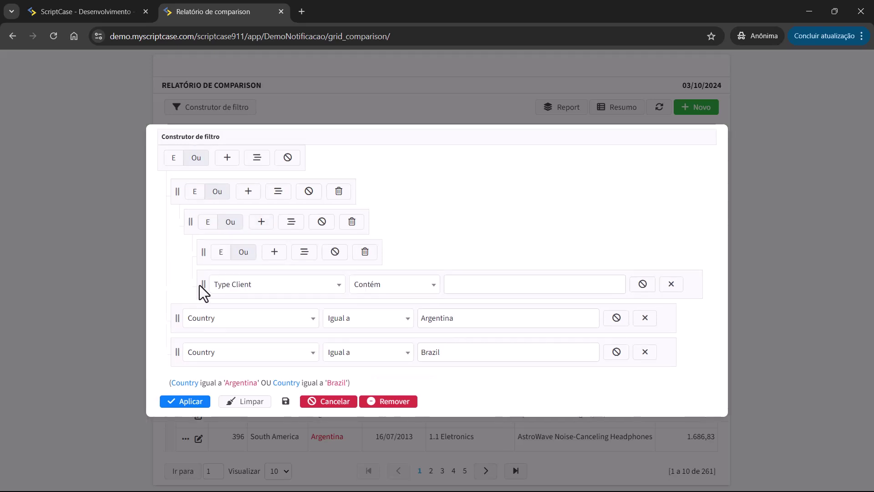
Move the blank Type Client condition between the Argentina and Brazil conditions and check the Argentina condition's operator and field options
left_click_drag(202, 282, 198, 300)
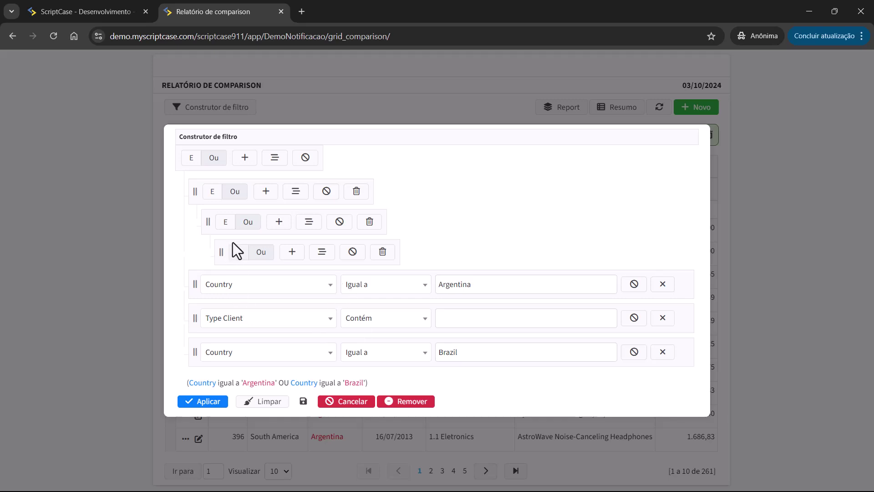
left_click(285, 290)
left_click(409, 287)
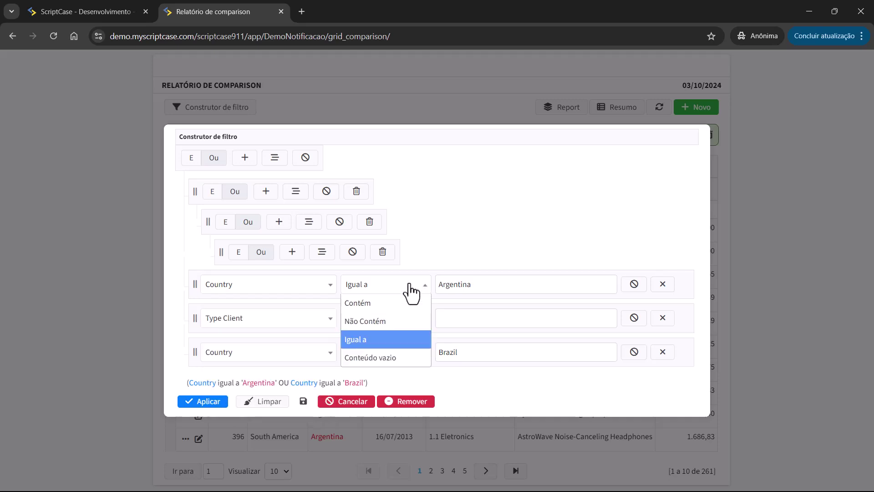
left_click(509, 290)
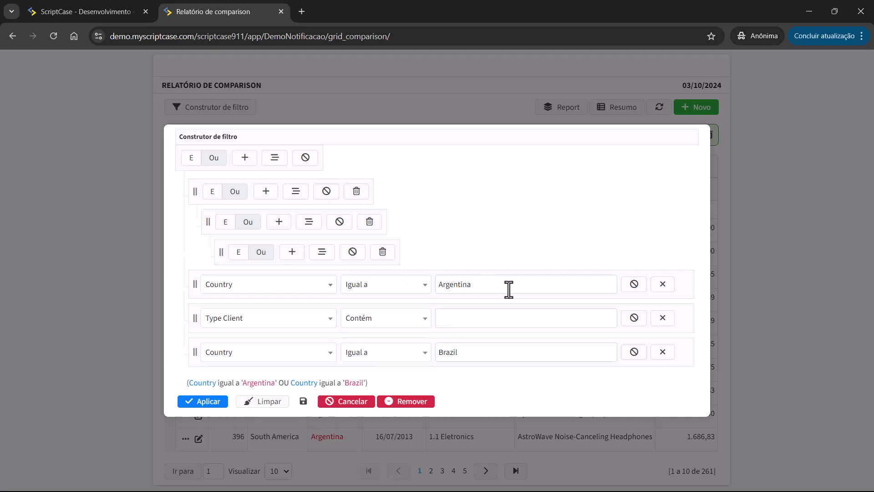
left_click(289, 288)
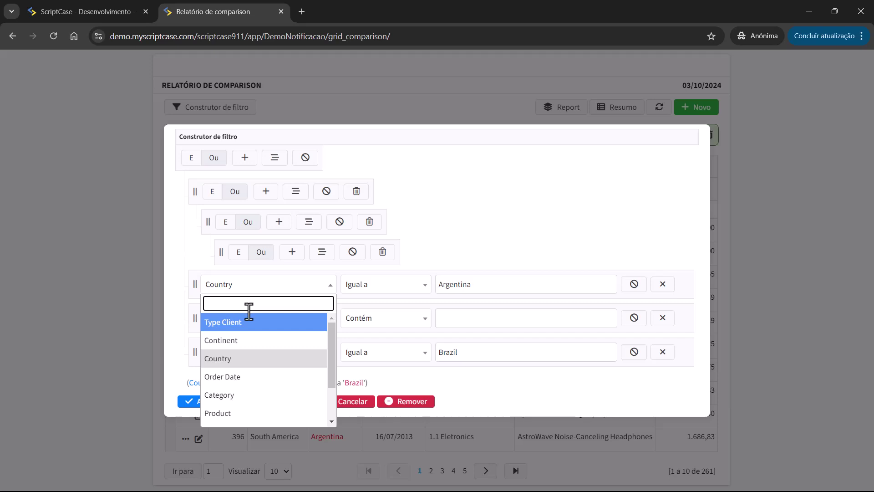
left_click(444, 285)
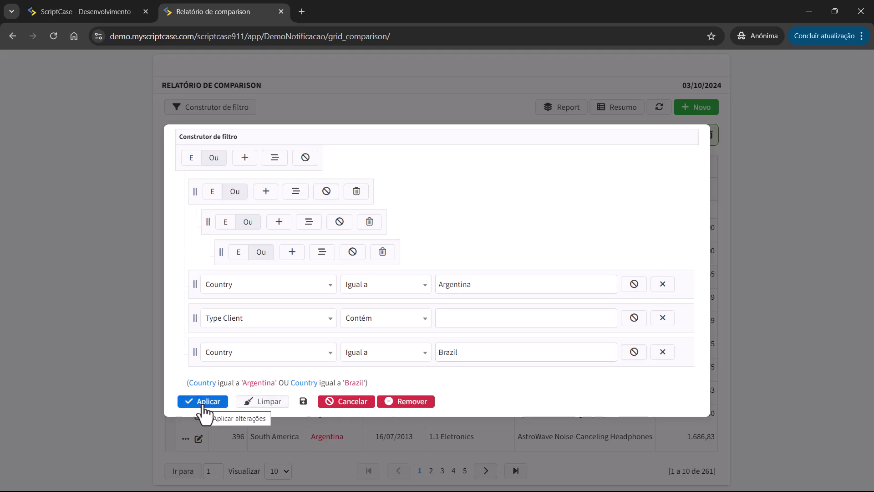
Clear all groups and conditions from the filter builder and add two blank conditions
left_click(266, 401)
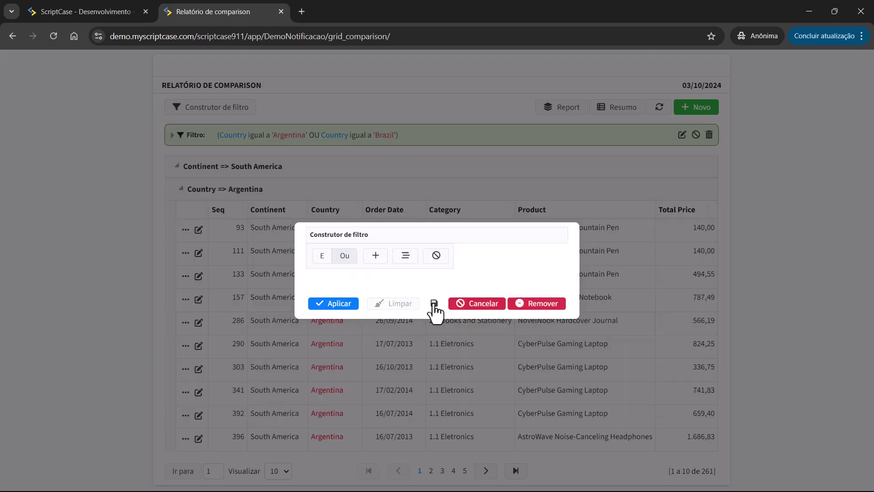
left_click(377, 255)
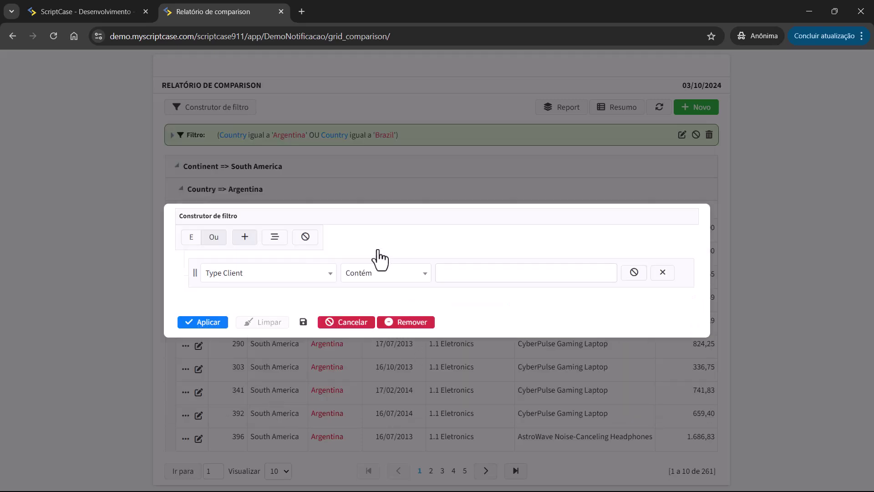
left_click(246, 235)
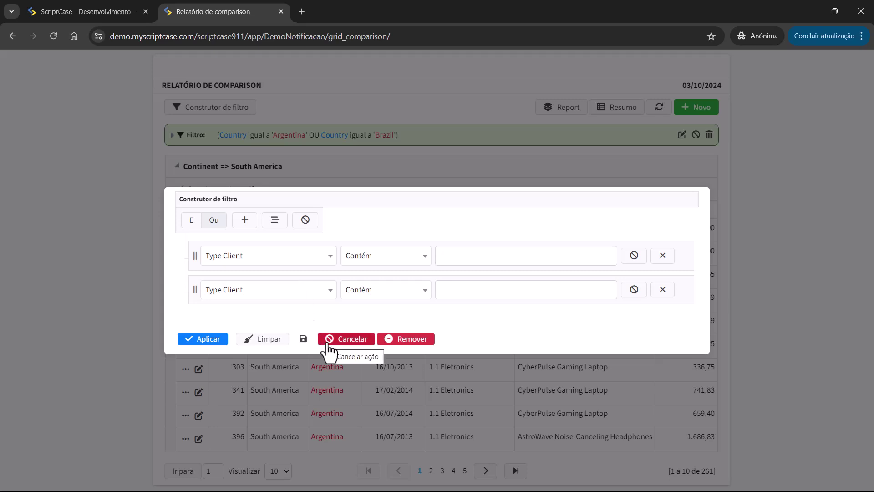
Set the first condition to Country Contém Argentina
left_click(272, 255)
left_click(251, 310)
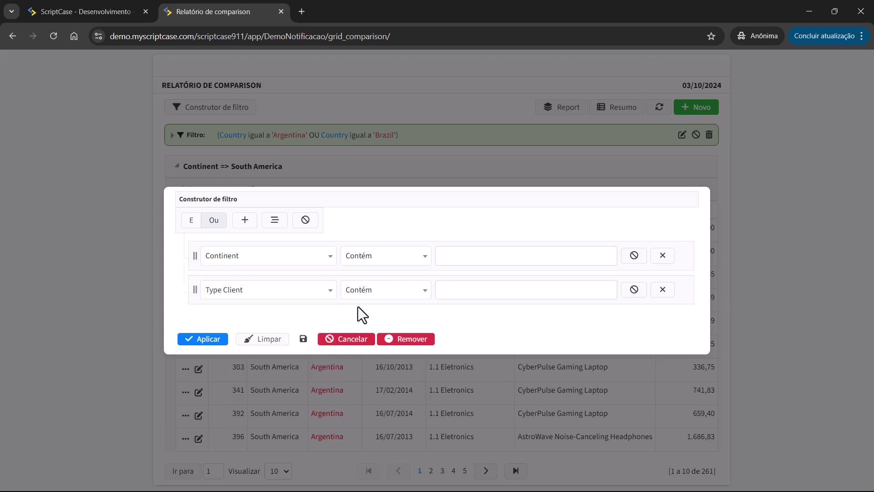
left_click(409, 262)
left_click(400, 310)
type("ar")
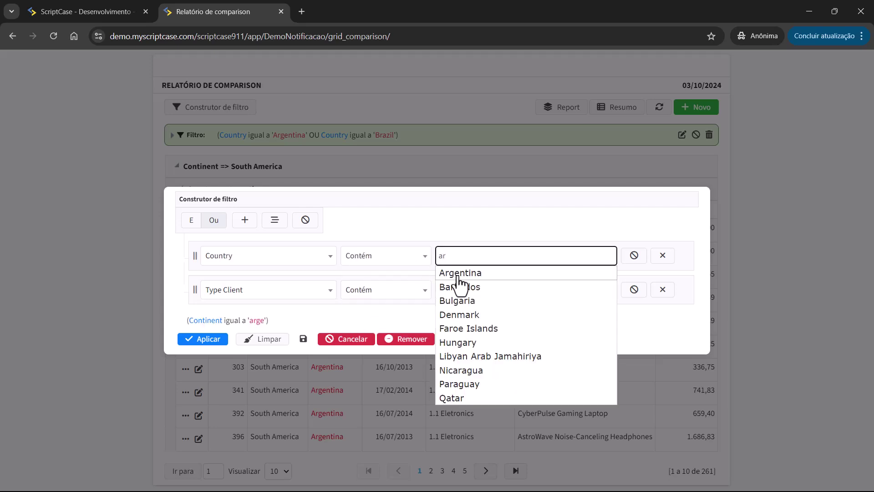
left_click(458, 276)
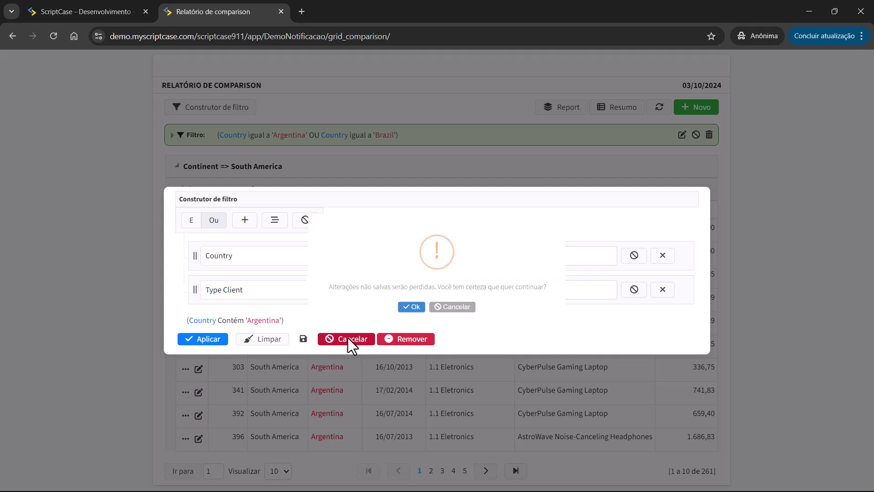
Choose to keep the unsaved changes, disable the blank Type Client condition and apply the filter
left_click(348, 339)
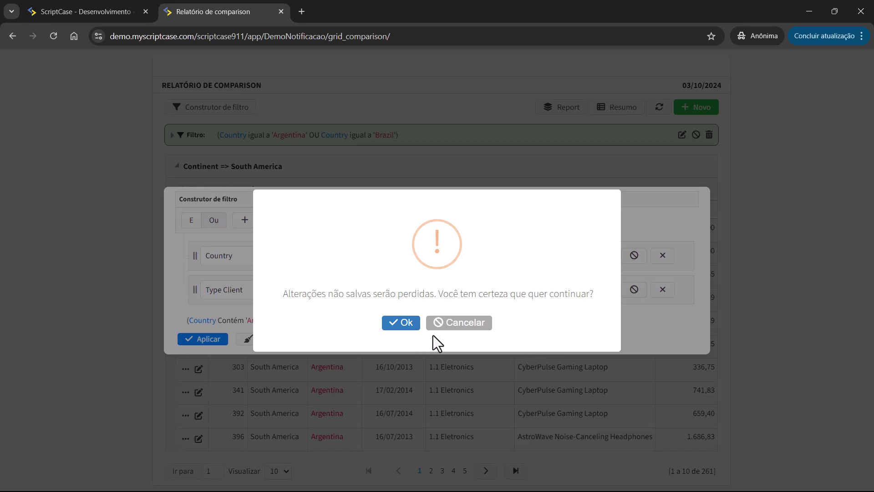
left_click(459, 325)
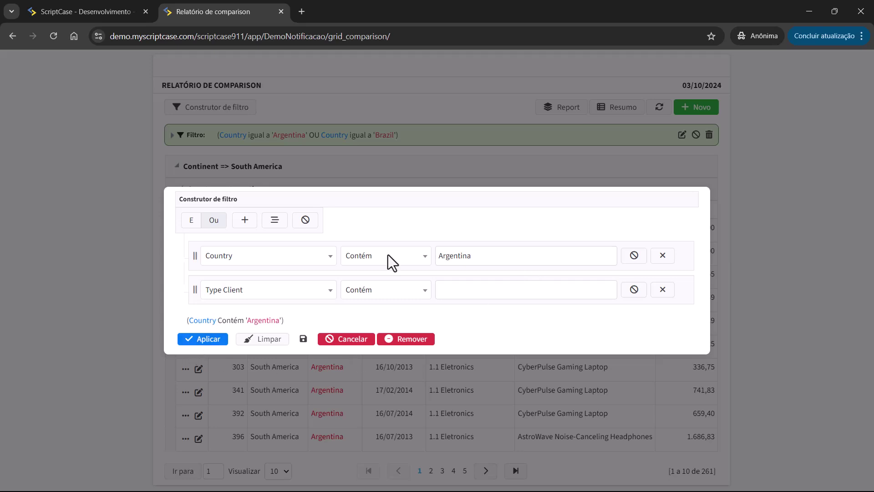
left_click(633, 291)
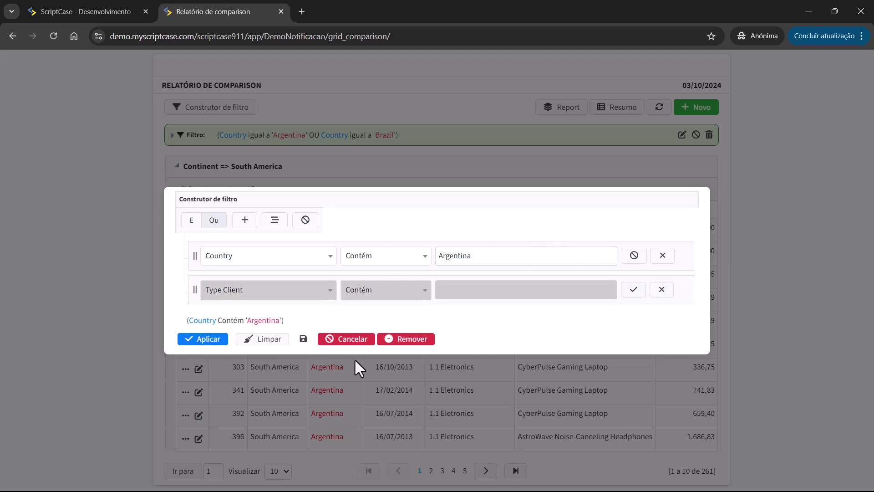
left_click(209, 339)
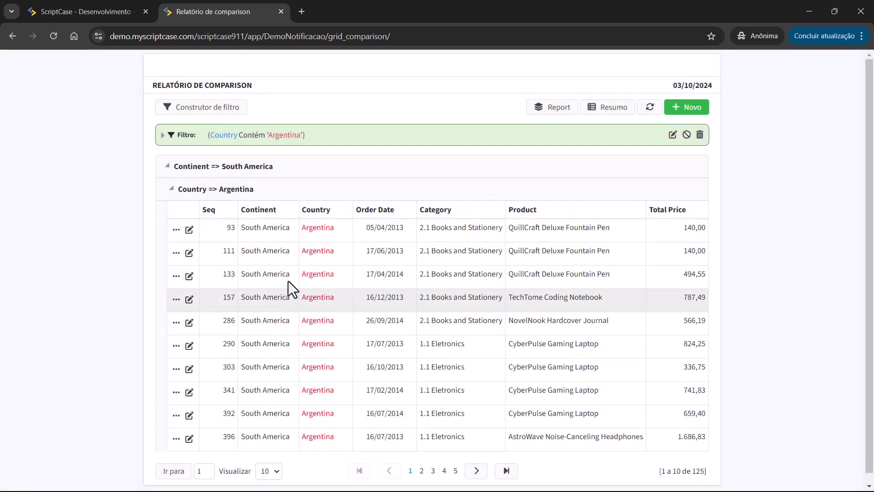
Review the conditions of the applied Country filter and remove the filter from the report
left_click(673, 135)
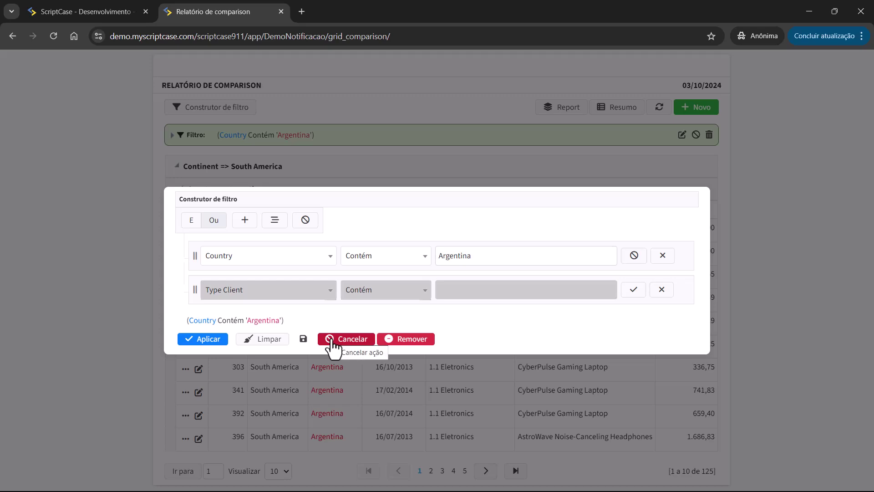
left_click(332, 340)
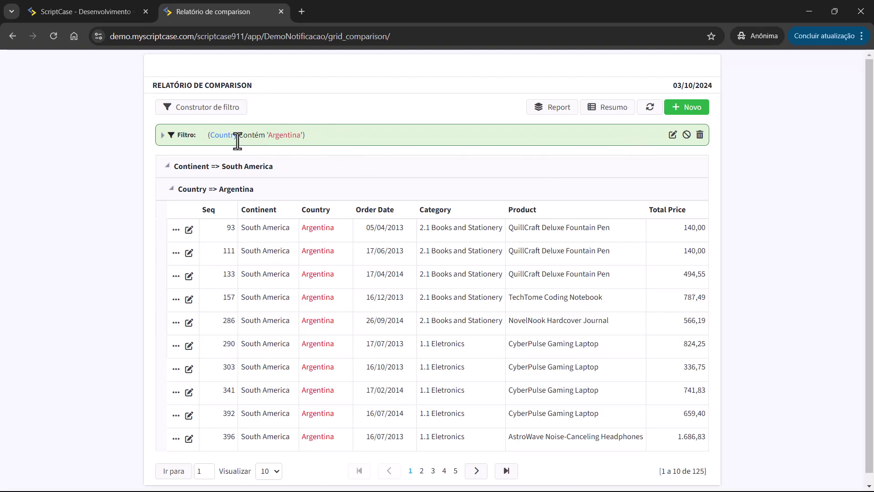
left_click(672, 135)
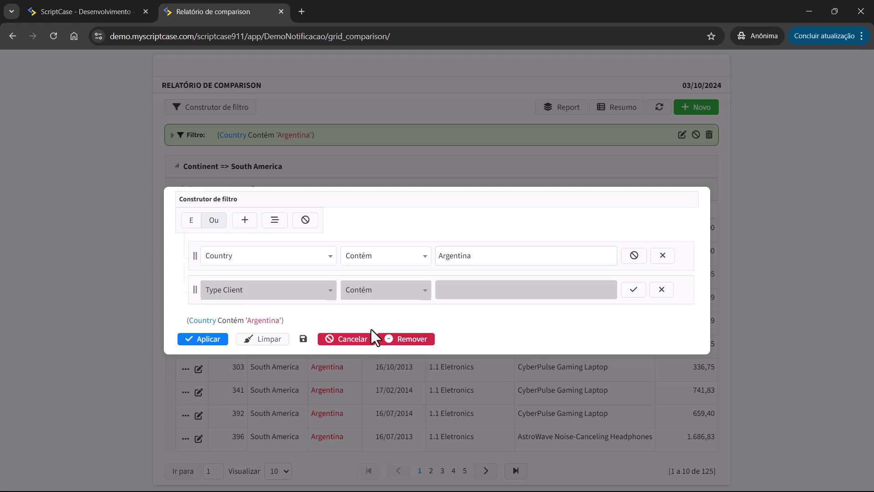
left_click(408, 345)
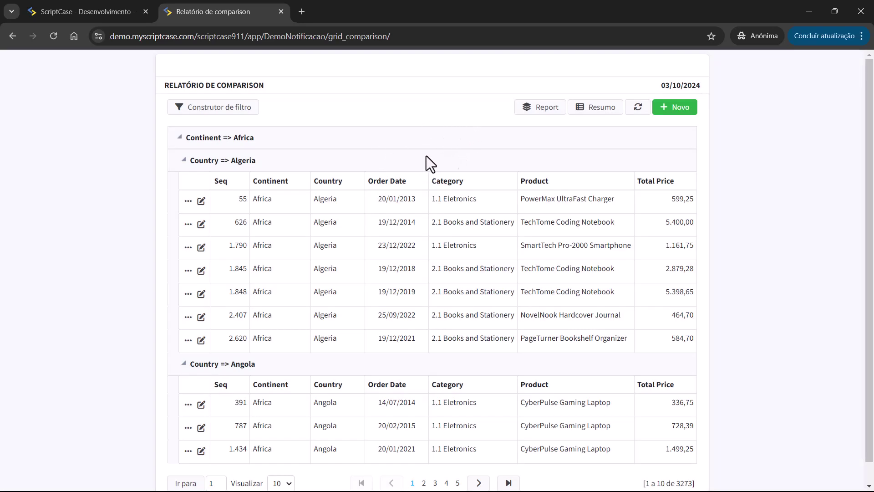
Open the filter builder's save options and review the saved filters available for applying and for deleting
left_click(216, 110)
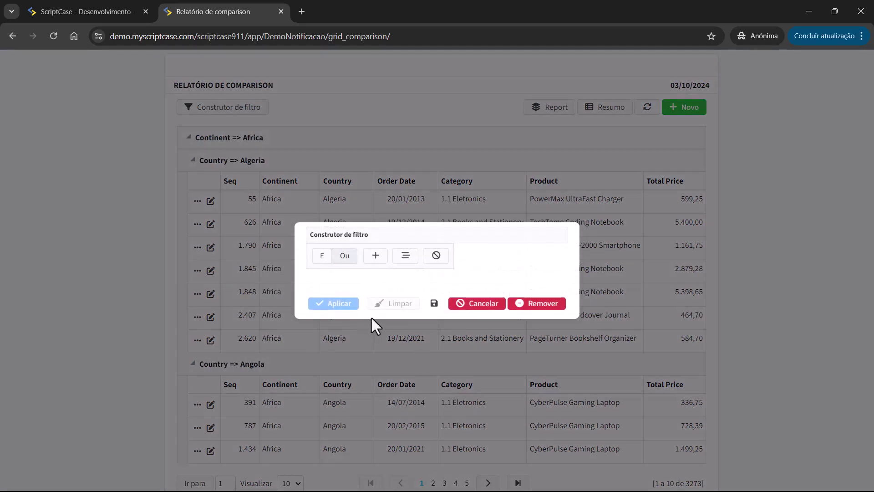
left_click(434, 303)
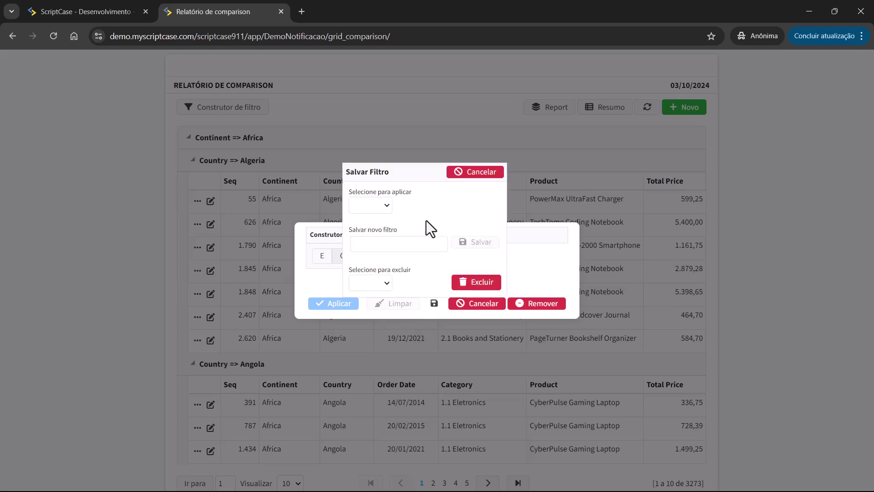
left_click(380, 211)
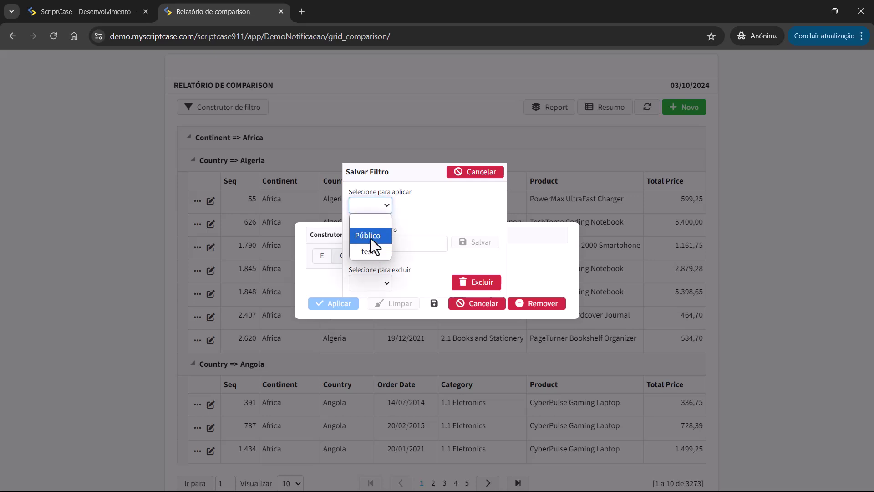
left_click(431, 217)
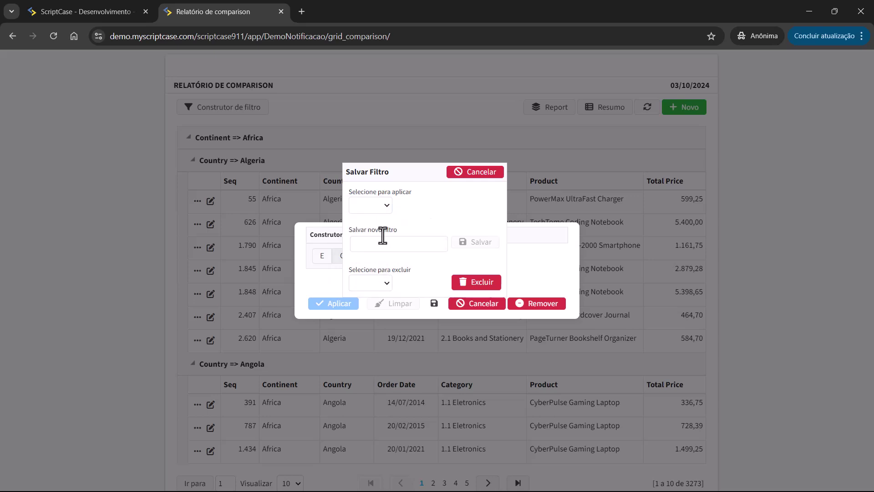
left_click(387, 285)
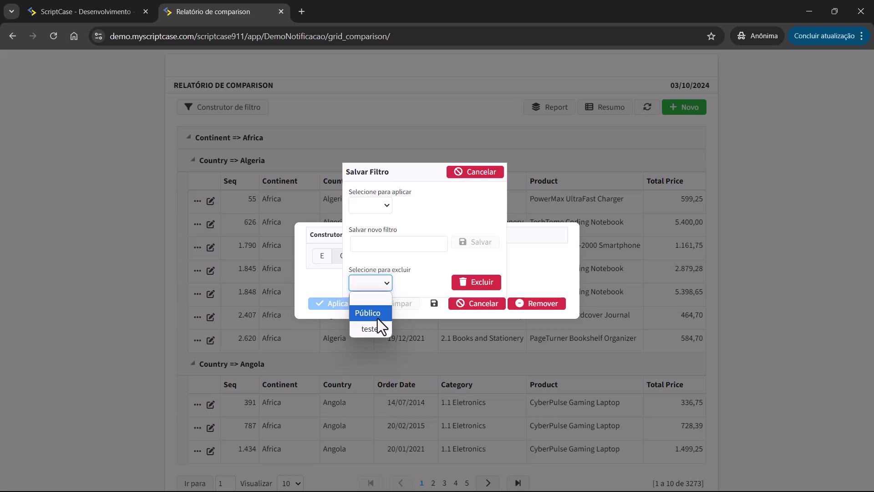
left_click(381, 300)
Apply the saved public filter teste and review its nested condition groups without changing them
left_click(387, 205)
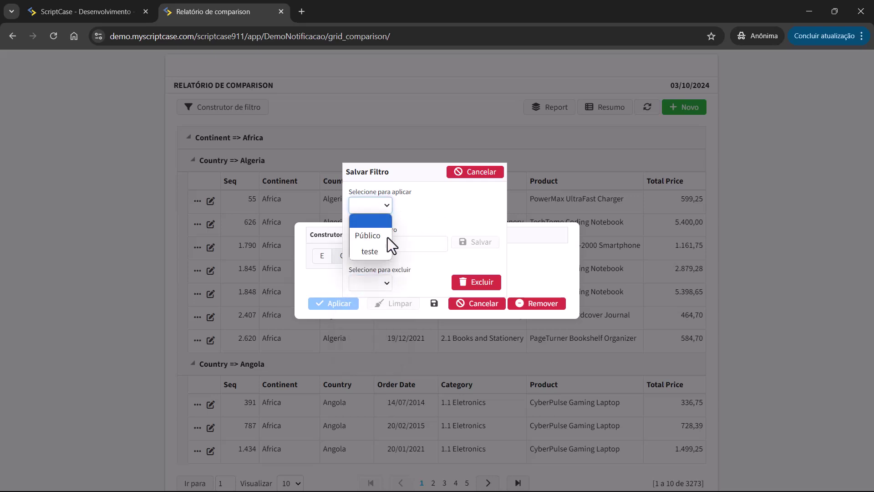
left_click(380, 253)
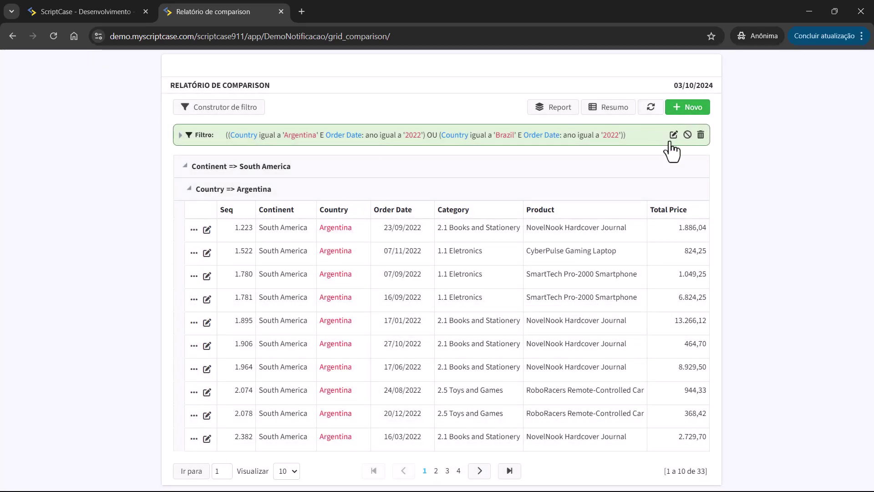
left_click(672, 135)
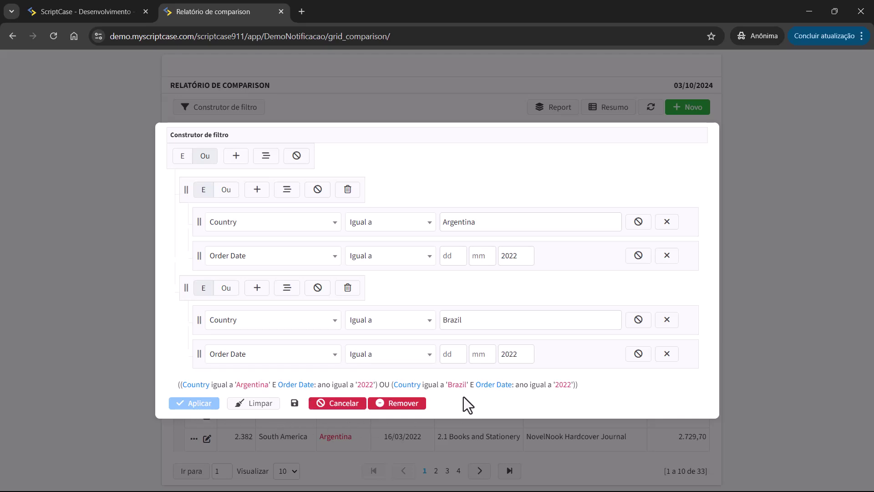
left_click(336, 404)
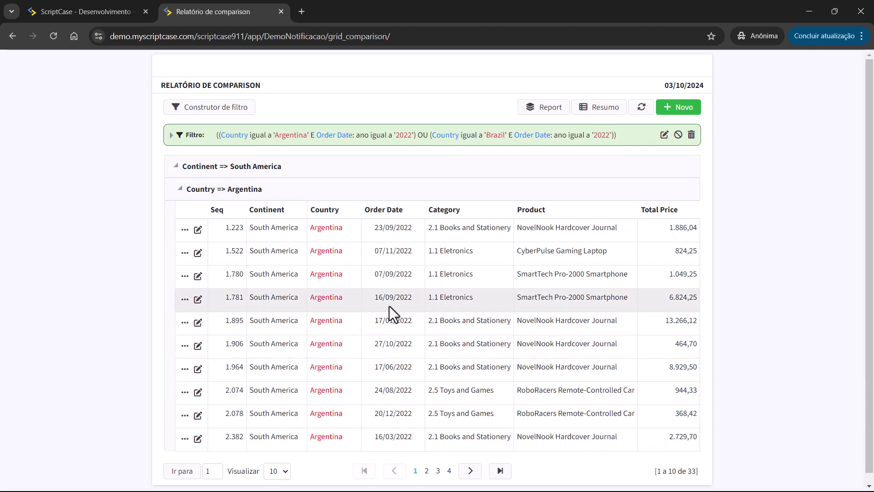
Group the report's summary dynamically, with Continent and Category on the Y axis and Ano de Order Date on the X axis
left_click(605, 110)
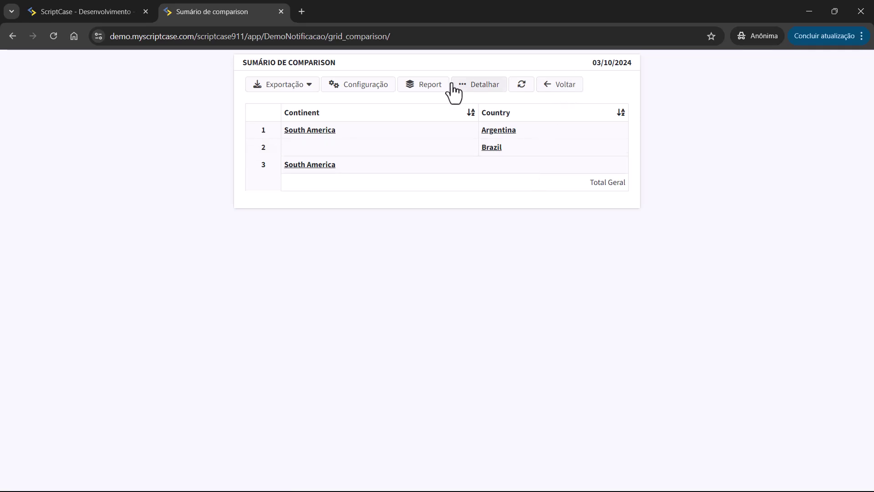
left_click(431, 89)
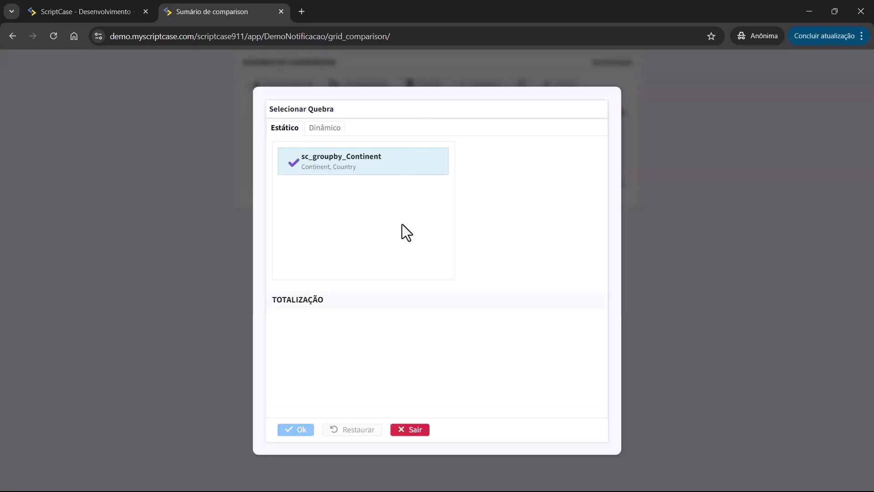
left_click(314, 128)
left_click_drag(313, 232, 394, 241)
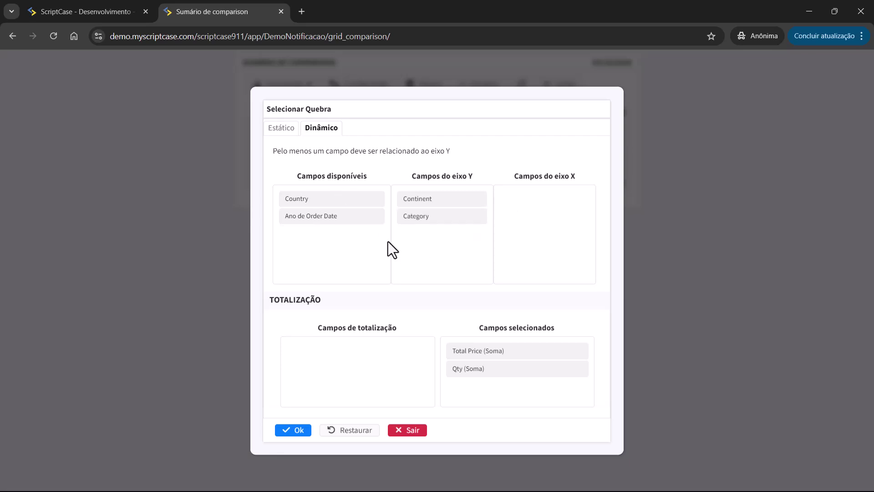
left_click_drag(327, 220, 531, 201)
left_click(306, 431)
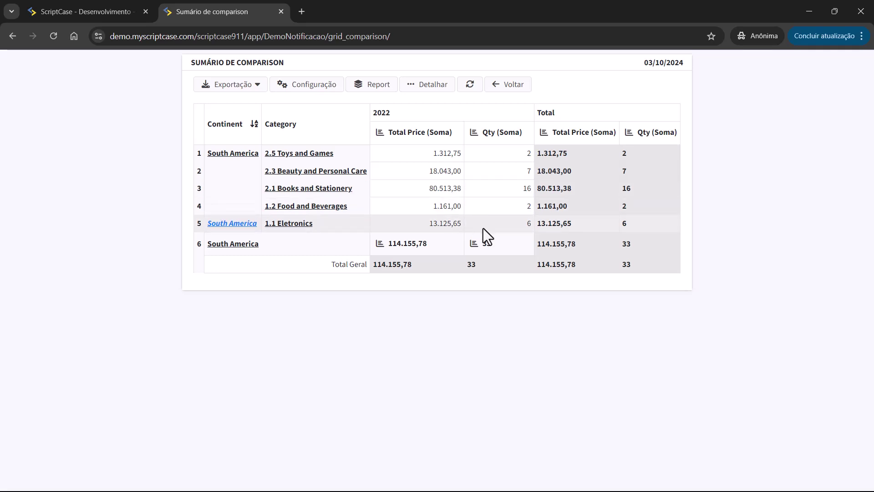
Return to the record grid, reopen the applied filter for editing and add a blank condition to the Argentina group
left_click(510, 87)
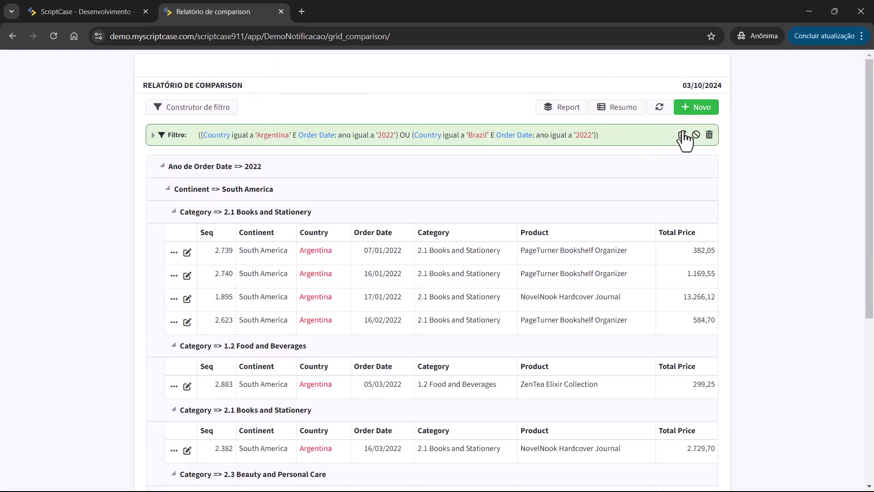
left_click(682, 134)
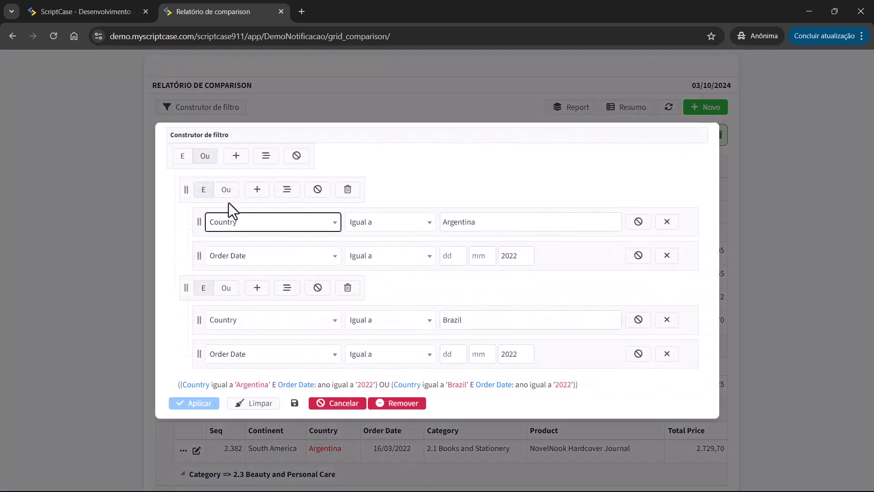
left_click(256, 189)
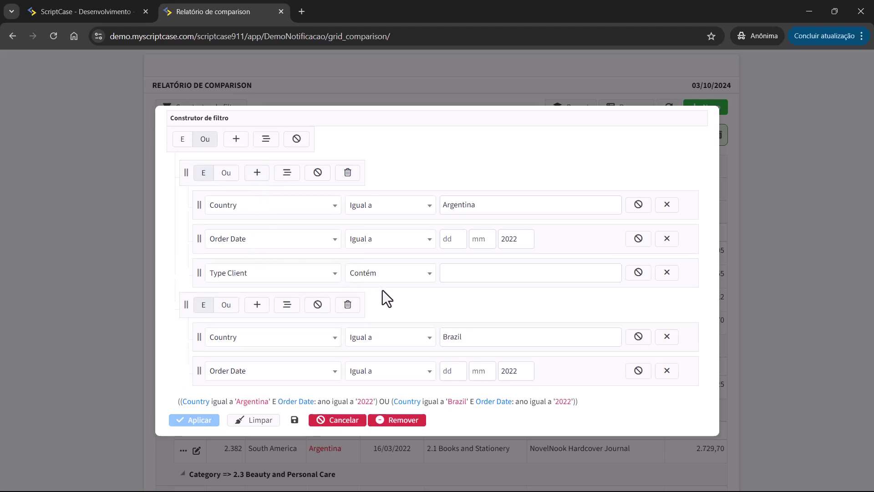
Set the blank condition in the Argentina group to Category Igual a 1.1 Eletronics and apply the filter
left_click(276, 277)
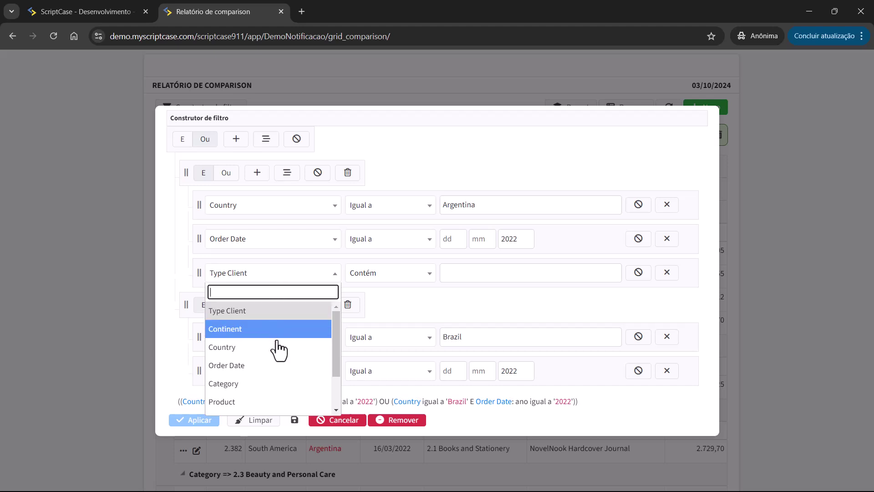
left_click(255, 384)
left_click(402, 273)
left_click(378, 327)
left_click(459, 278)
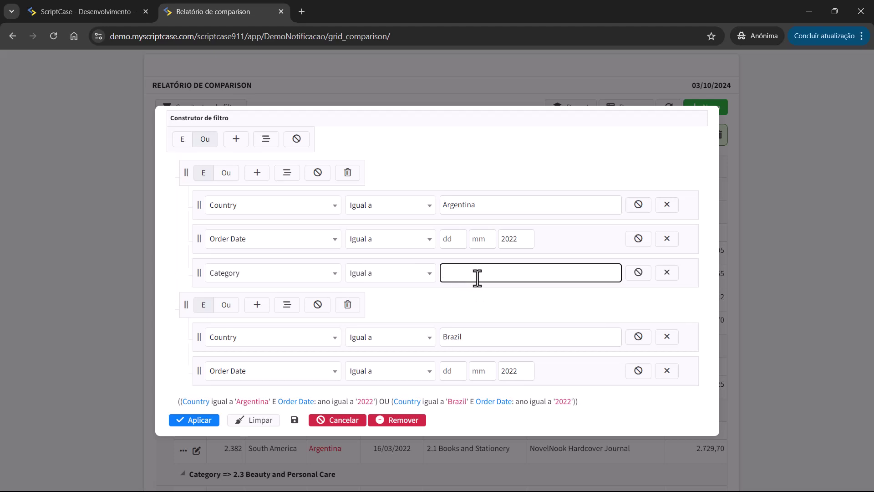
type("el")
left_click(478, 293)
left_click(200, 419)
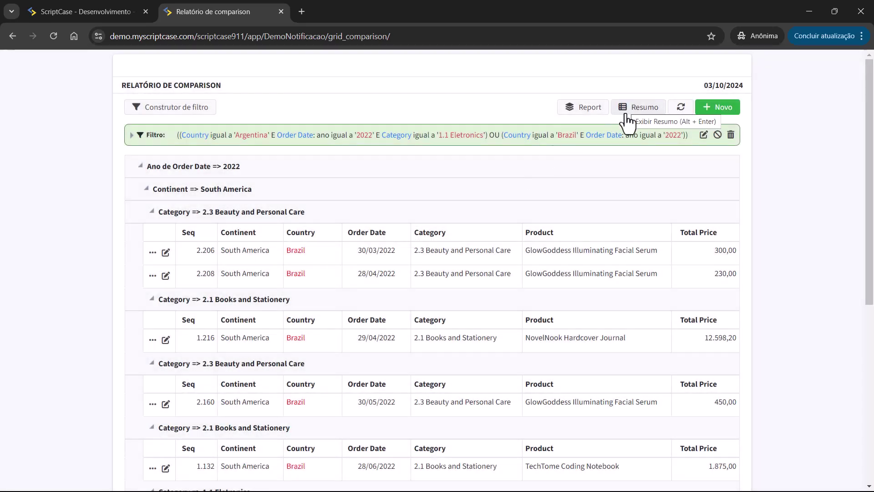
Open the summary and add Country to its dynamic grouping, between Continent and Category on the Y axis
scroll(335, 307, "down", 5)
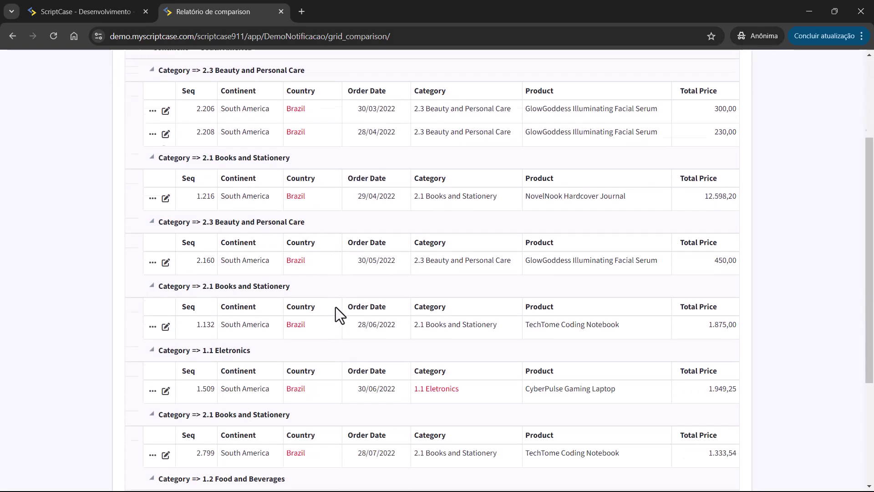
scroll(394, 314, "up", 4)
scroll(391, 294, "up", 2)
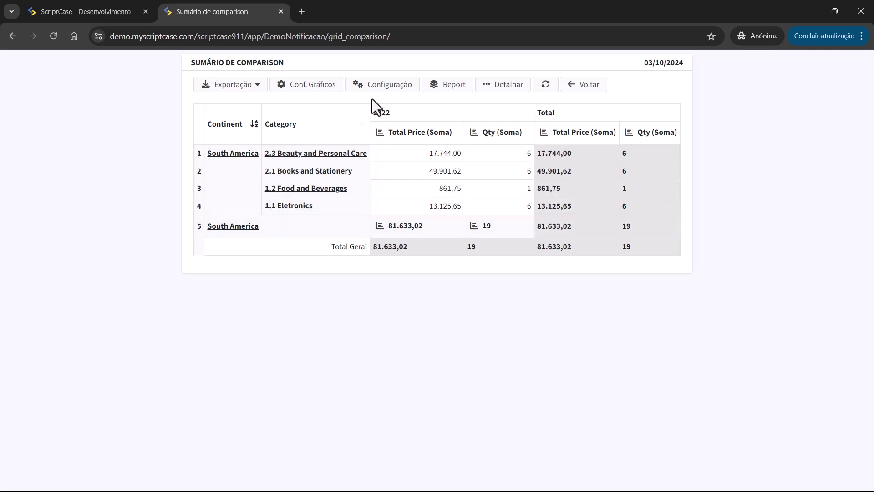
left_click(447, 87)
left_click_drag(312, 198, 423, 228)
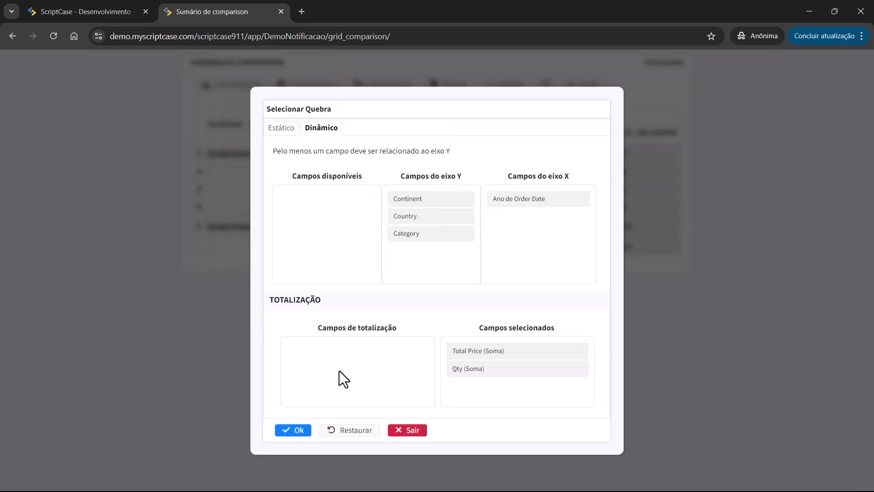
left_click(278, 434)
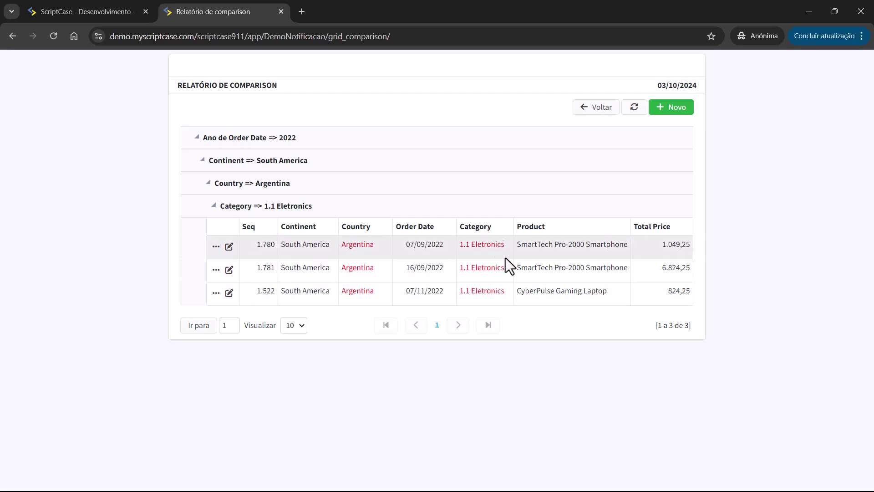
Return from the Argentina 1.1 Eletronics records through the summary to the grid and review the applied filter's expression and condition groups
left_click(597, 115)
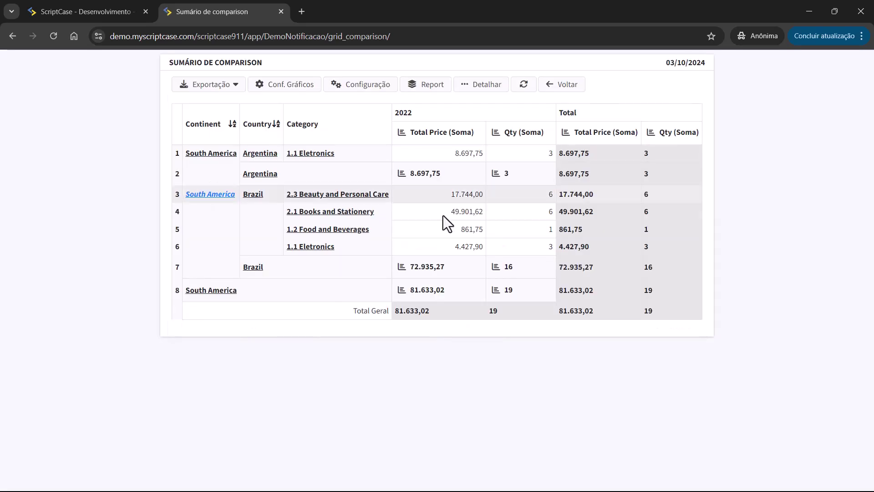
left_click(548, 88)
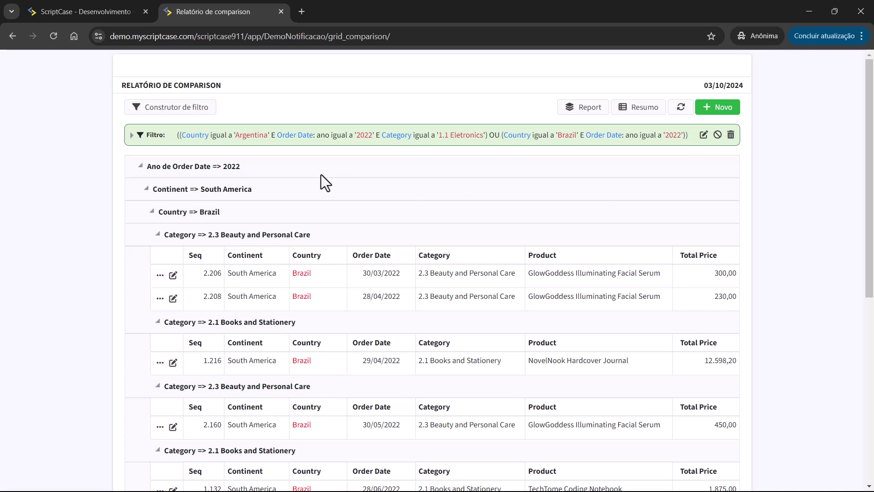
left_click_drag(175, 138, 687, 139)
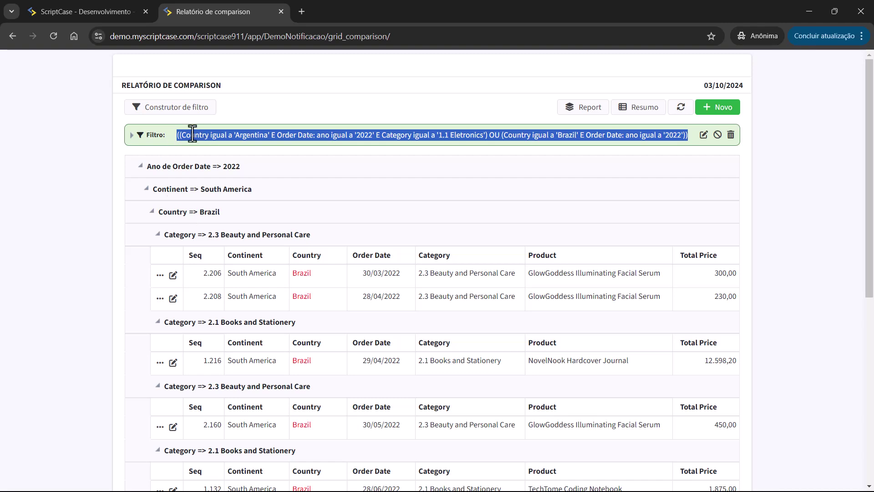
left_click(130, 140)
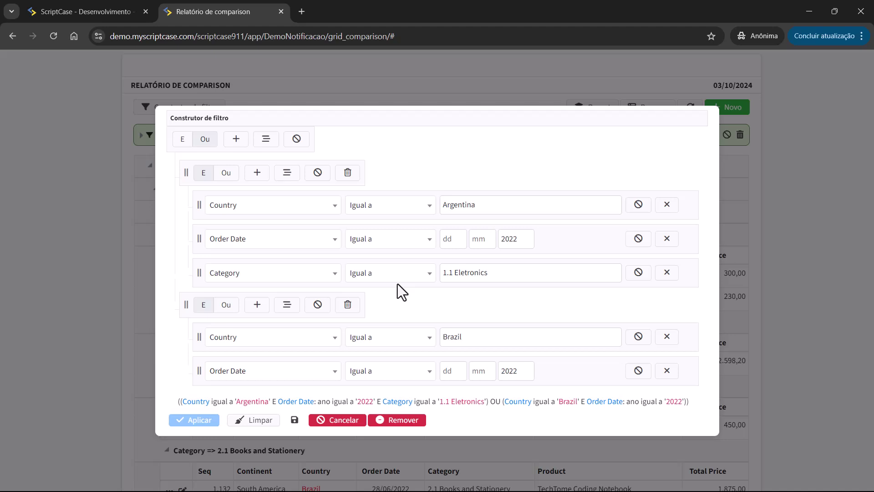
Switch to the ScriptCase development environment, open the DemoNotificacao project and start a new Consulta/Relatório application
left_click(89, 11)
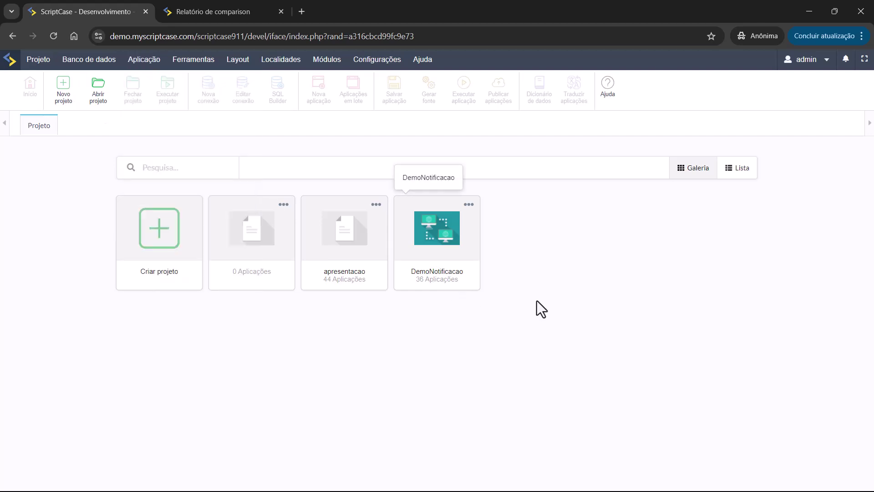
left_click(458, 235)
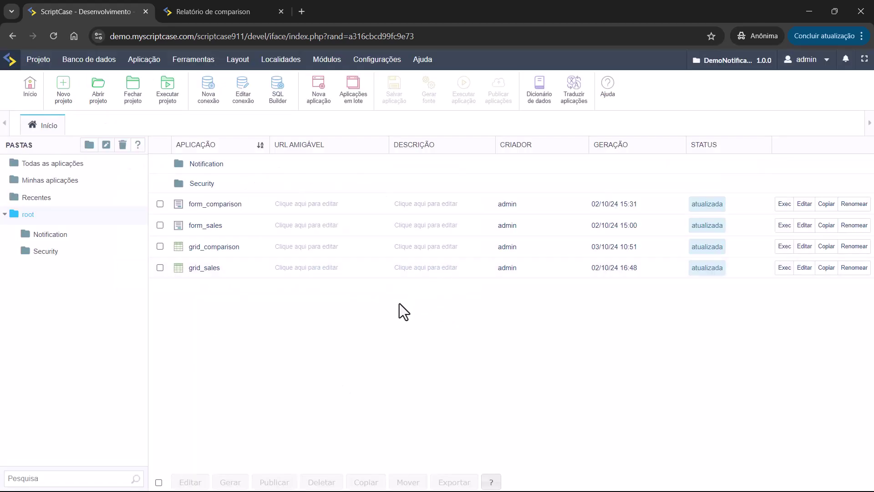
left_click(318, 105)
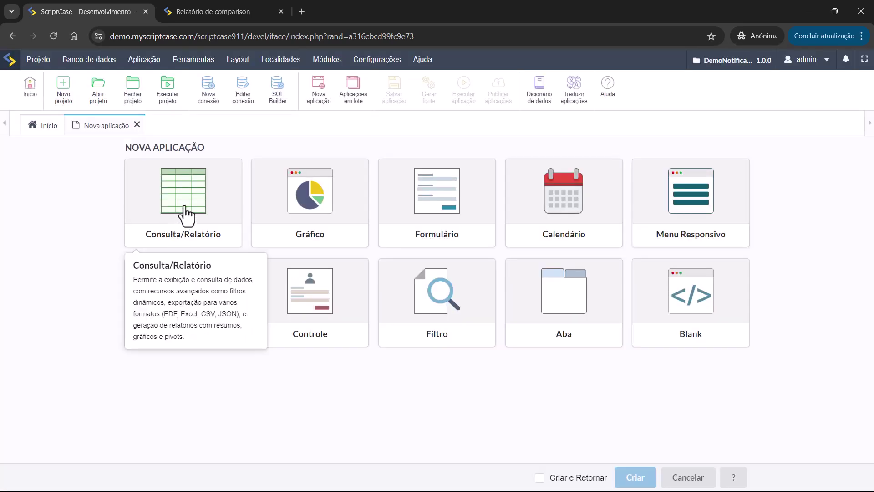
left_click(185, 214)
Create the grid application from the comparison table with its localization set to Português (Brasil) - UTF-8
left_click(177, 248)
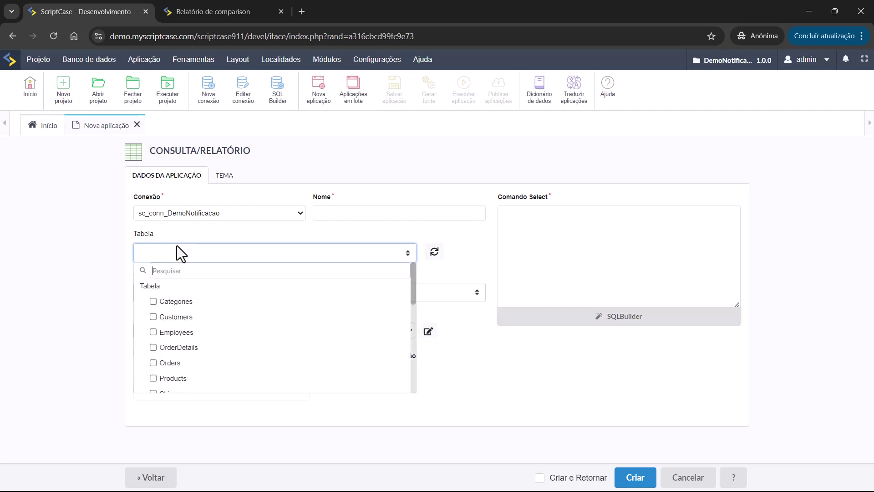
type("c")
scroll(211, 348, "down", 3)
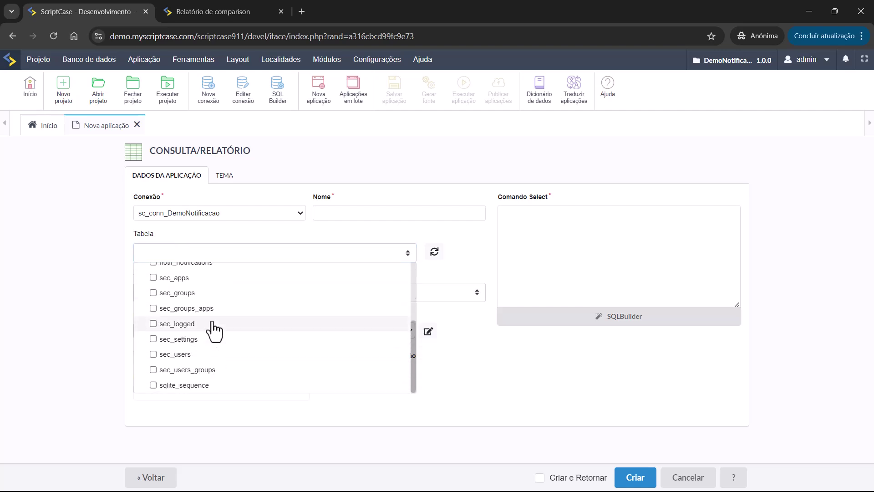
scroll(212, 319, "up", 3)
type("o")
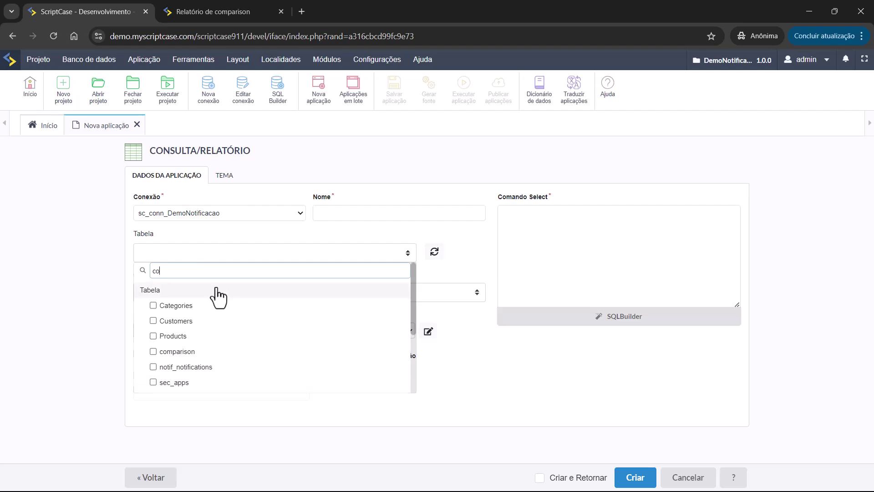
left_click(207, 302)
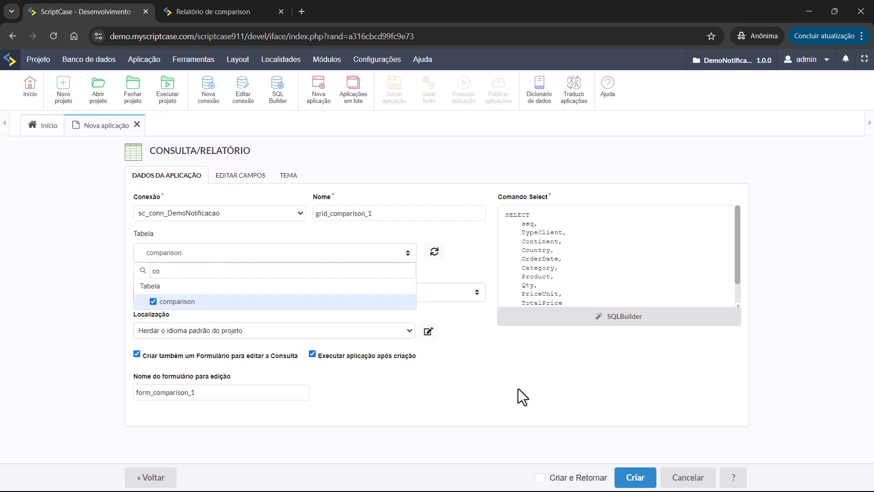
left_click(497, 389)
left_click(288, 335)
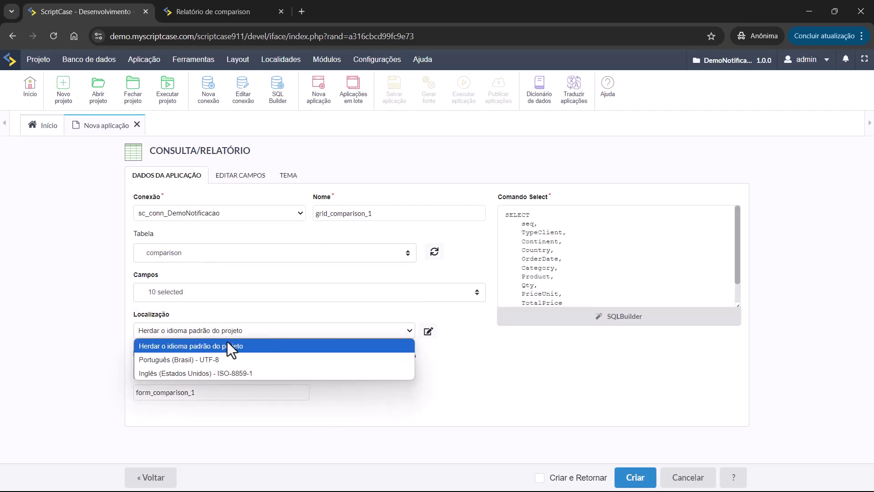
left_click(187, 357)
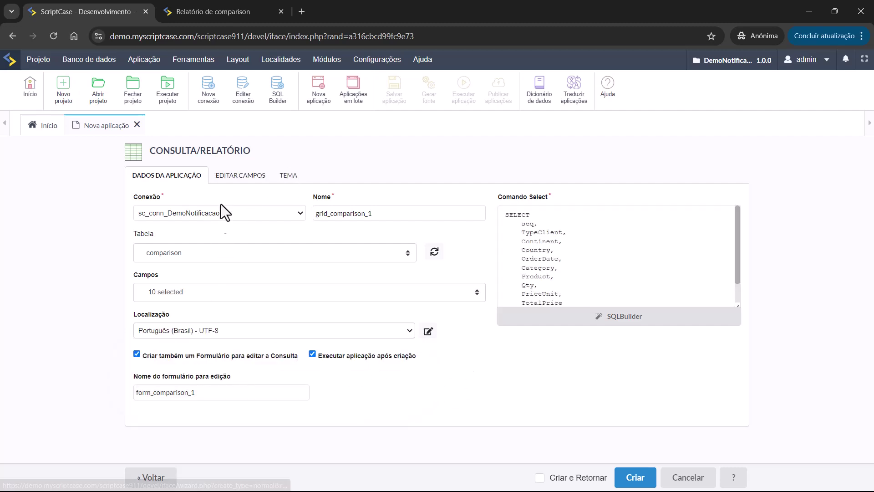
left_click(624, 477)
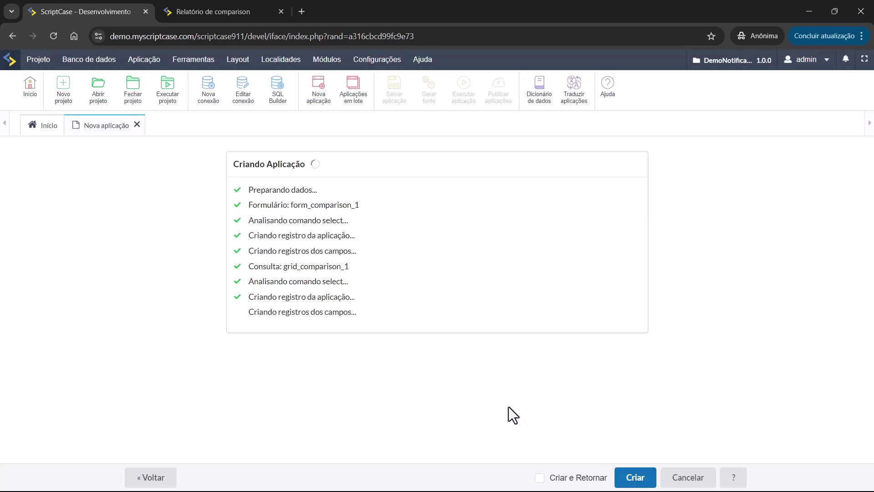
left_click(429, 86)
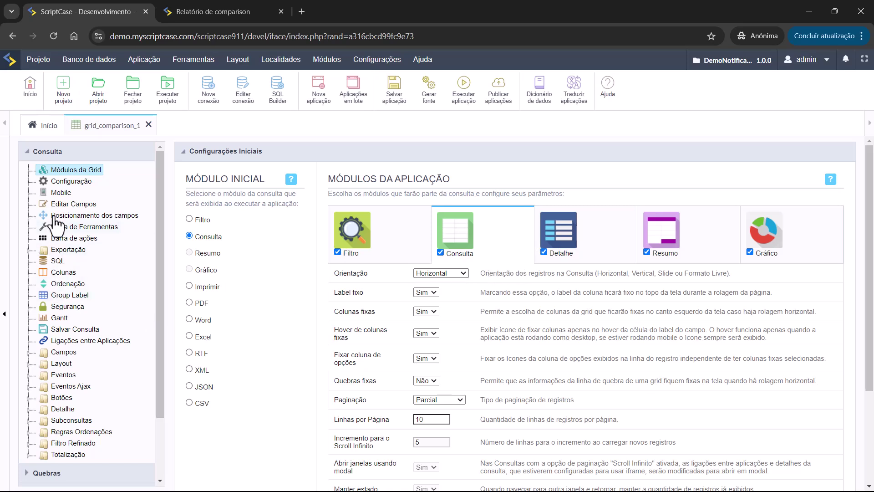
Locate the Construtor de filtro/Dinâmico settings of grid_comparison_1 and check the running report before returning to them
left_click(28, 153)
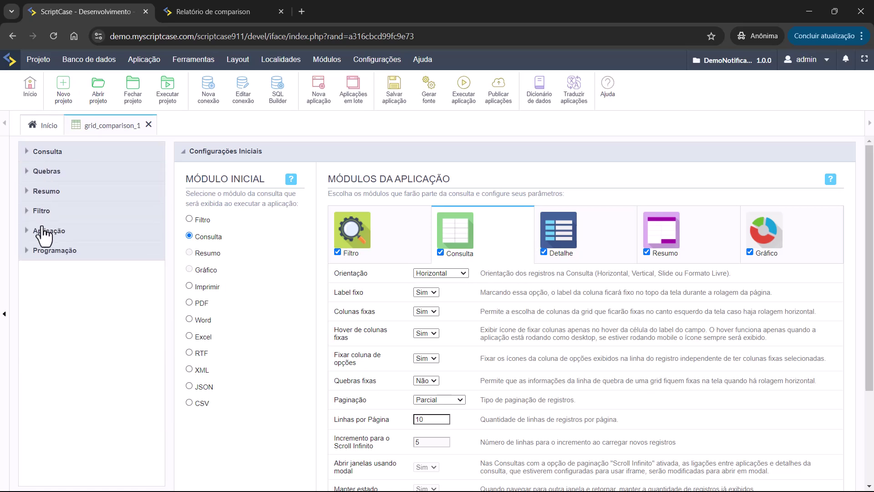
left_click(36, 212)
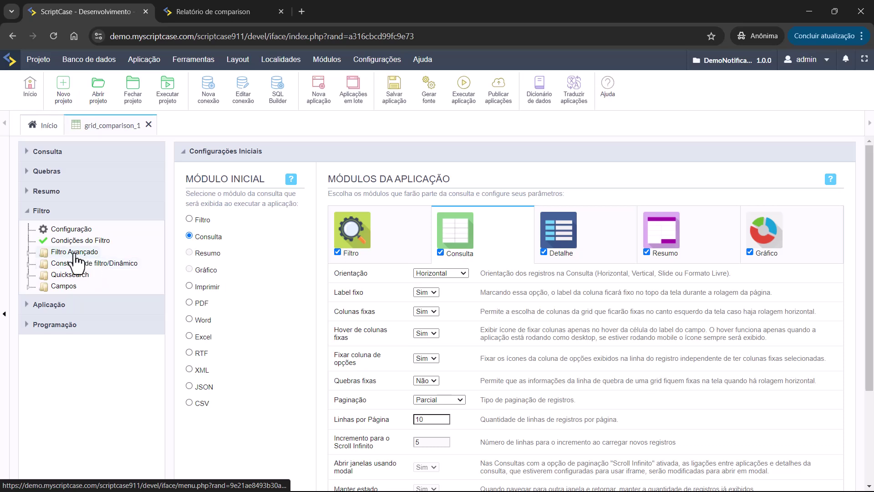
left_click(120, 264)
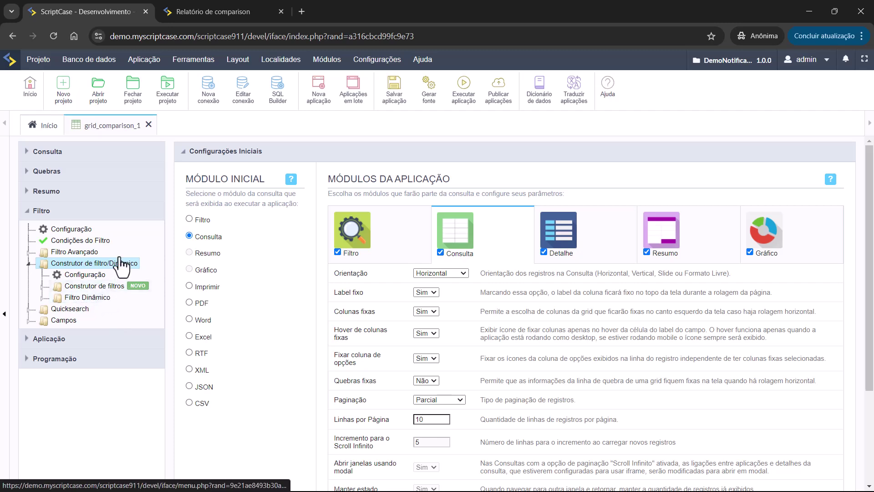
left_click(225, 8)
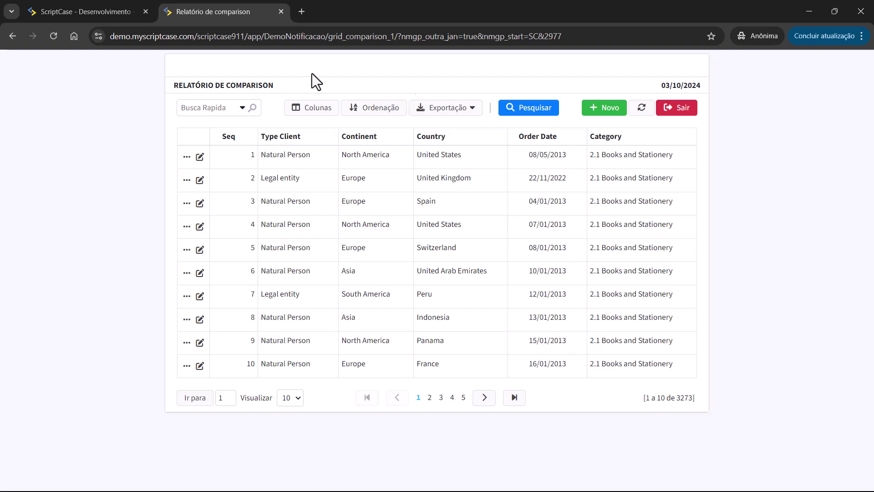
left_click(92, 8)
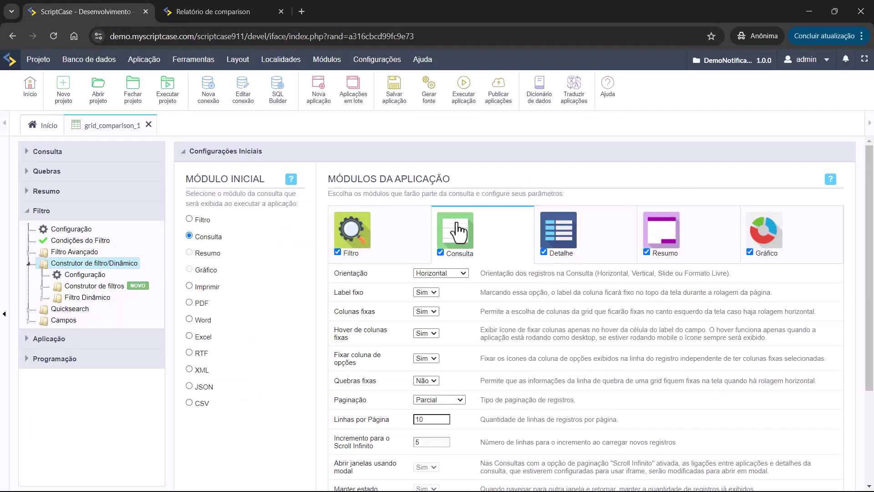
Start another Consulta/Relatório application based on the Categories table and review the field options offered before creation
left_click(319, 106)
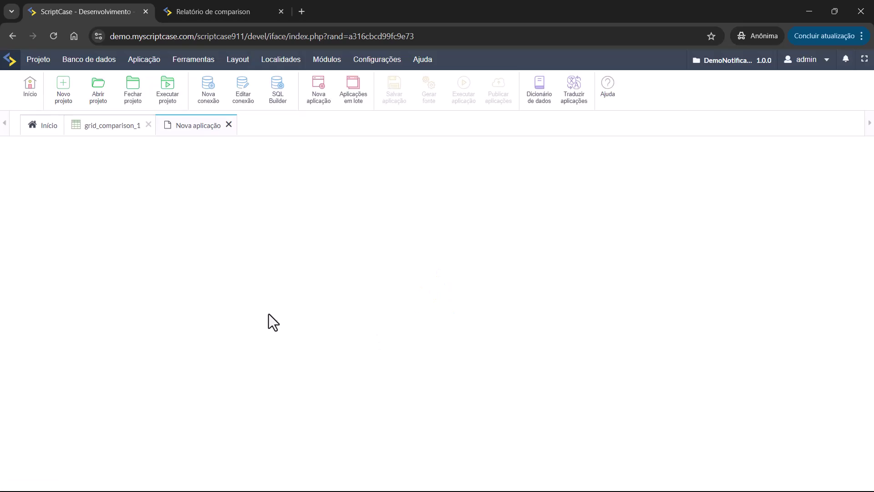
left_click(200, 216)
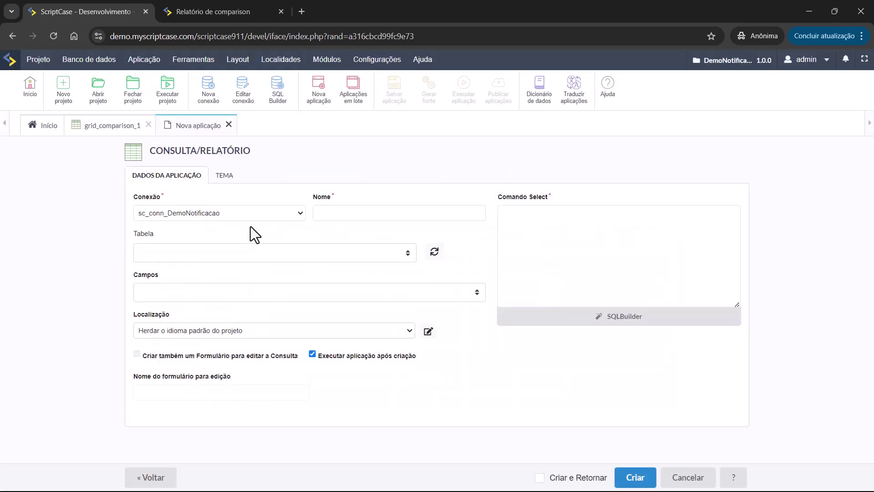
left_click(223, 250)
left_click(201, 300)
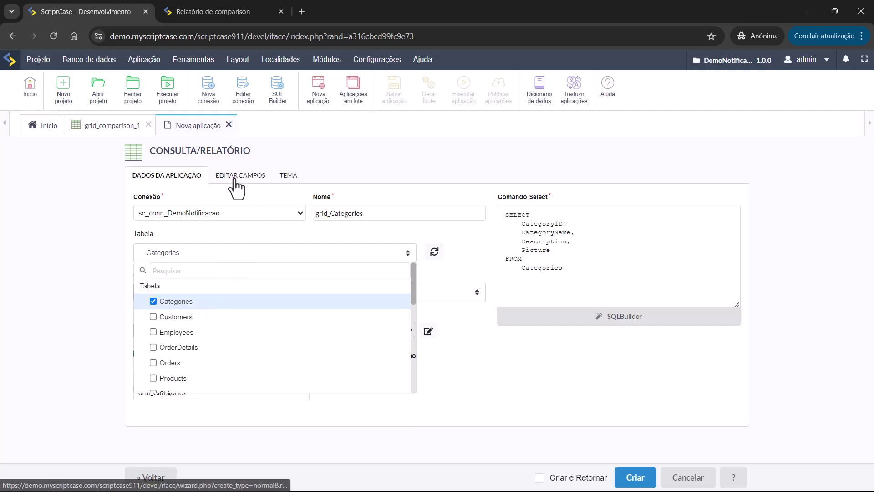
left_click(237, 177)
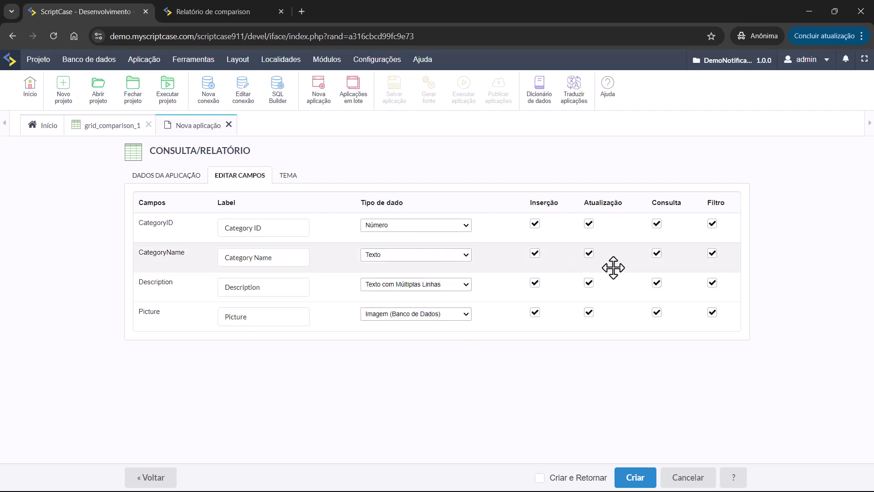
left_click(196, 184)
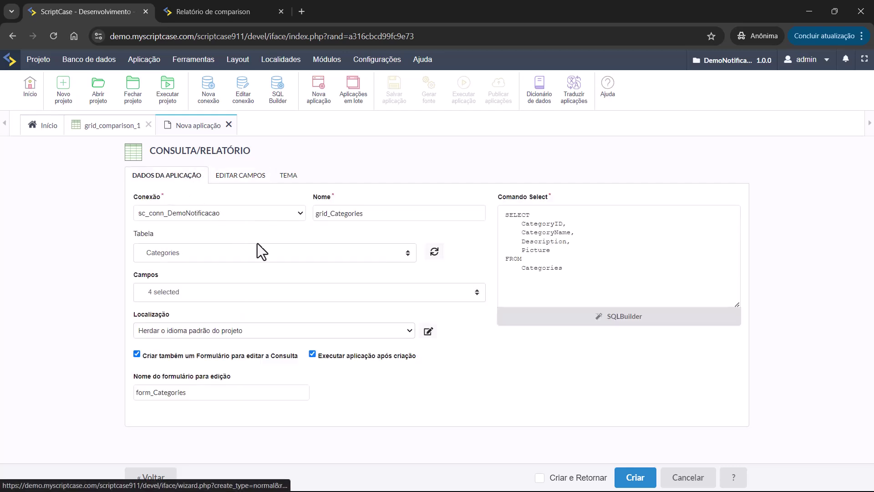
left_click(201, 251)
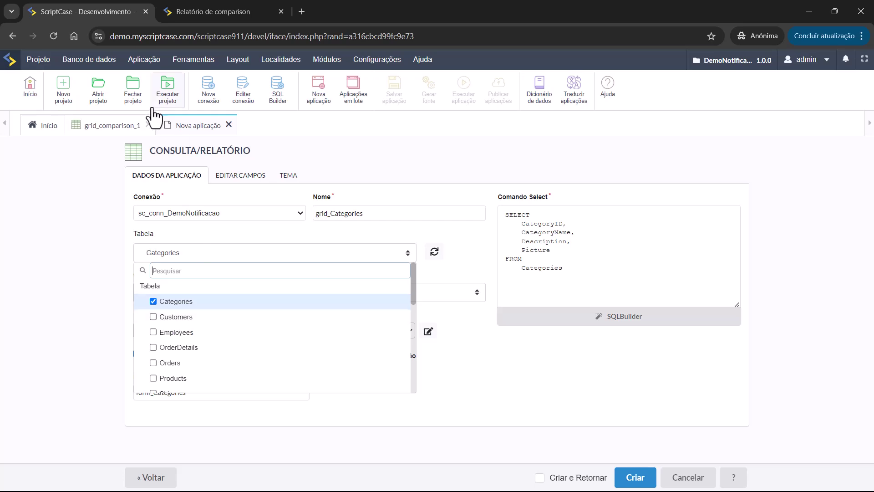
Return to the grid_comparison_1 settings and expand the Construtor de filtros options
left_click(98, 128)
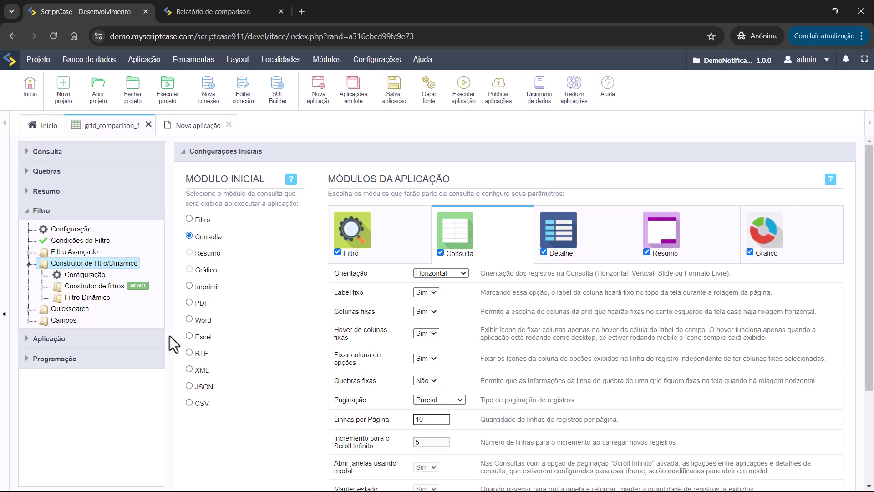
left_click(42, 288)
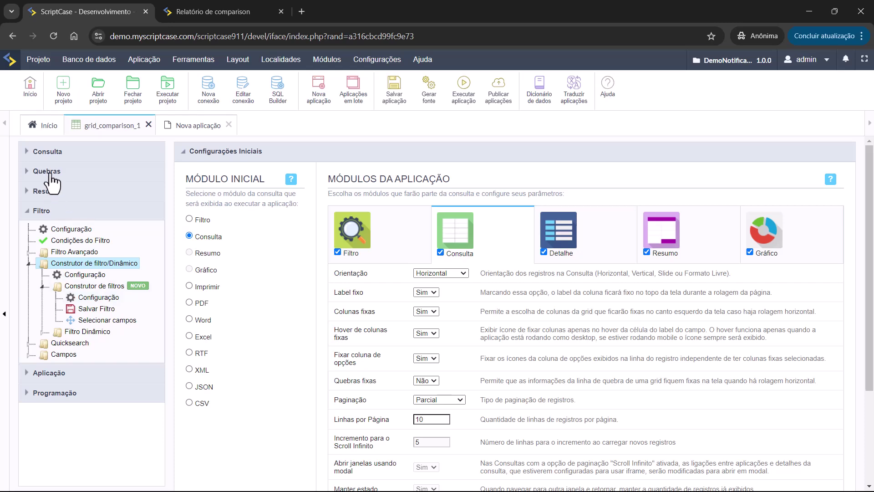
Check the Barra de Ferramentas settings of grid_comparison_1 for the Construtor de filtro/Dinâmico button in the upper toolbar
left_click(40, 152)
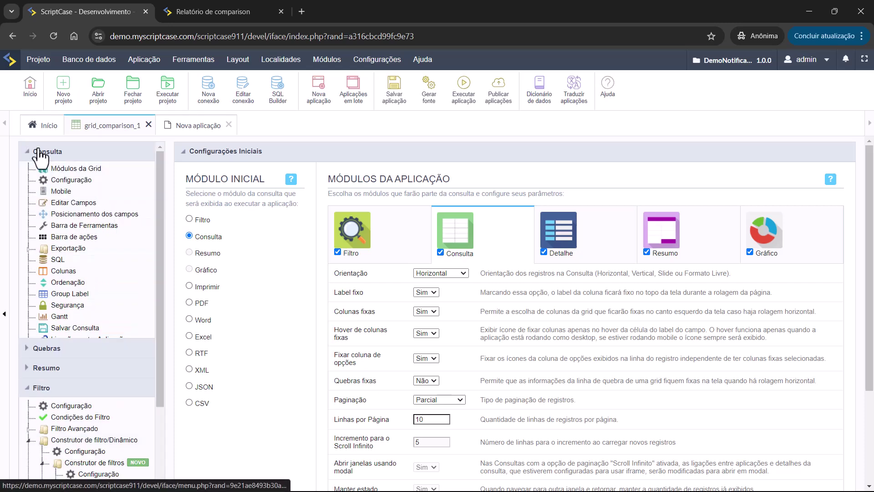
left_click(72, 229)
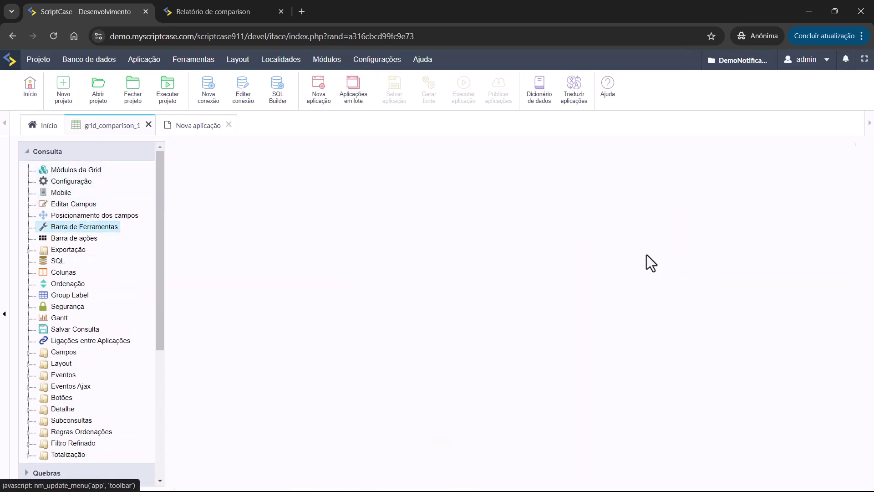
scroll(490, 310, "down", 5)
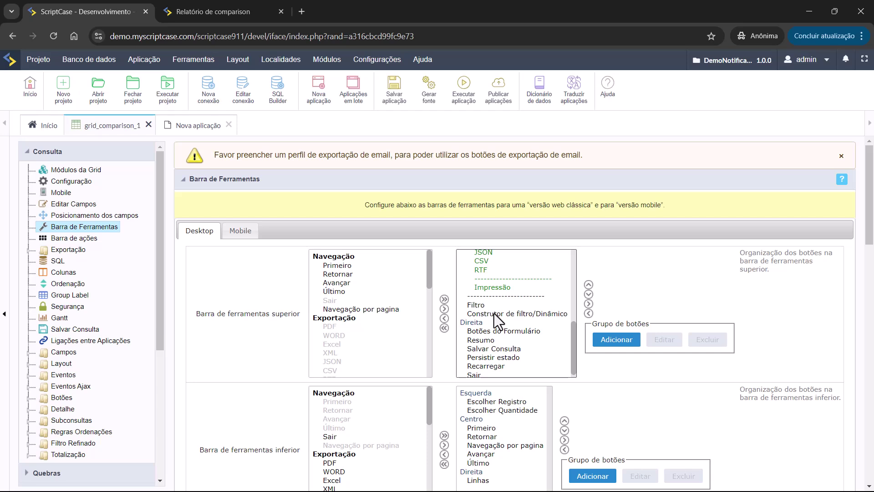
scroll(498, 323, "down", 1)
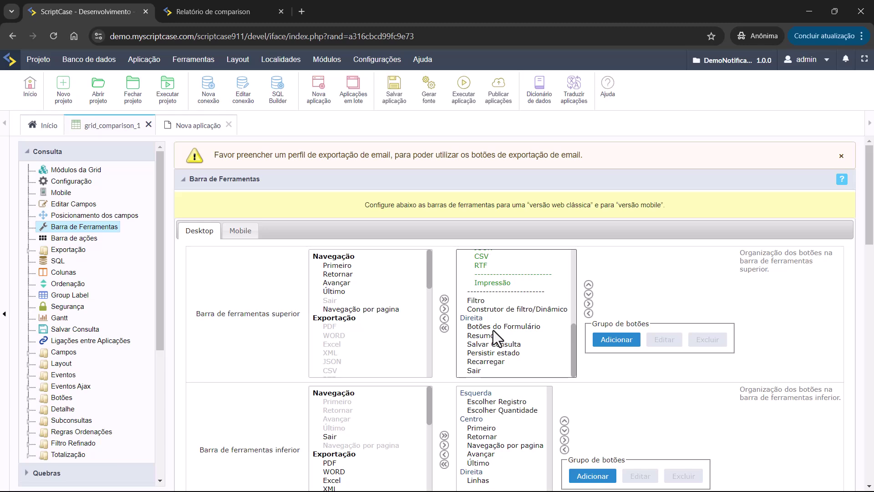
scroll(41, 318, "down", 5)
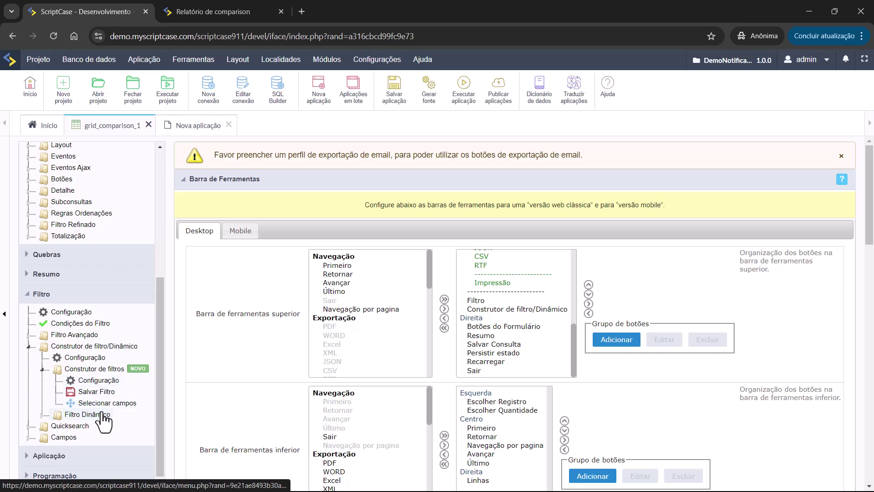
Include all grid_comparison_1 fields in the filter builder's field selection and run the application
left_click(100, 407)
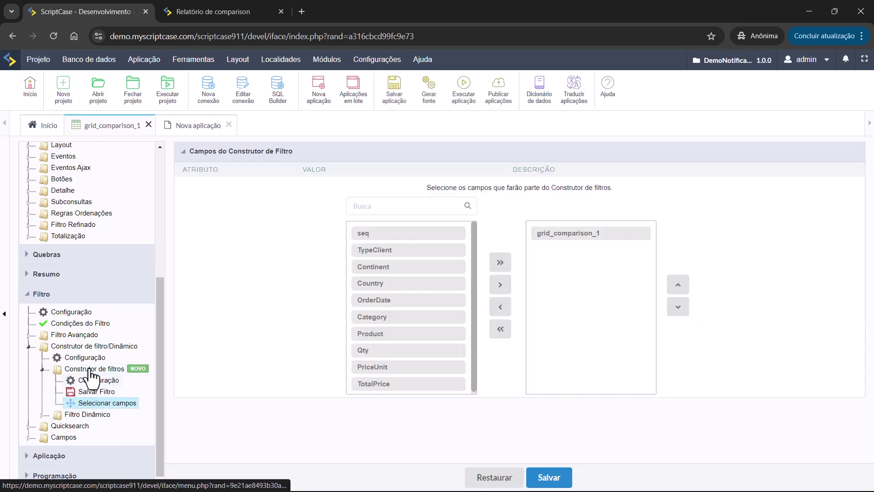
left_click(499, 262)
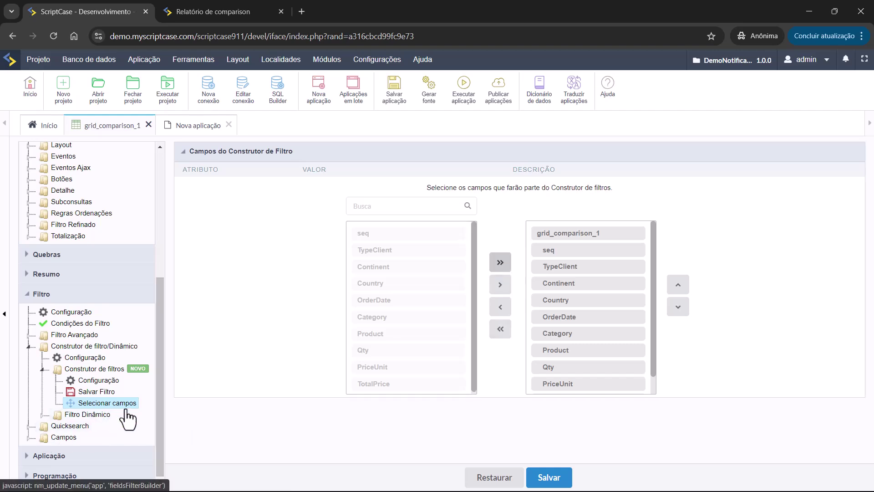
left_click(469, 94)
left_click(238, 9)
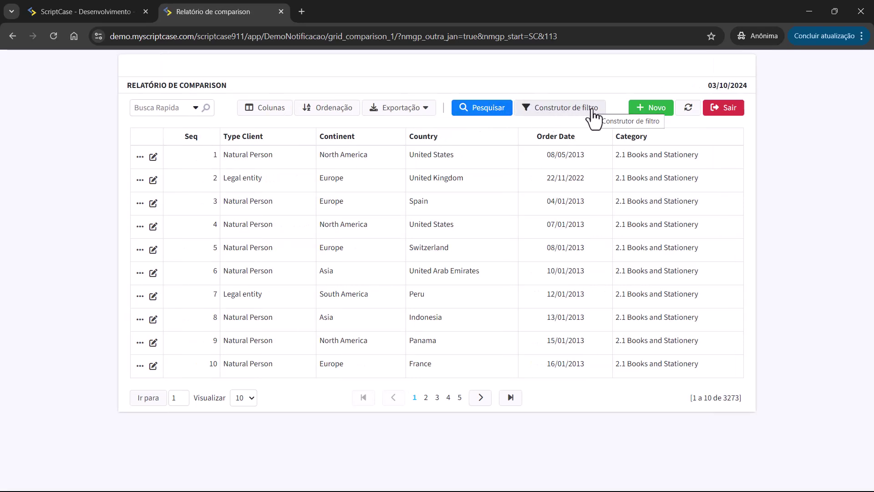
Open the filter builder in the running report and review the report's column selection without changing it
left_click(575, 111)
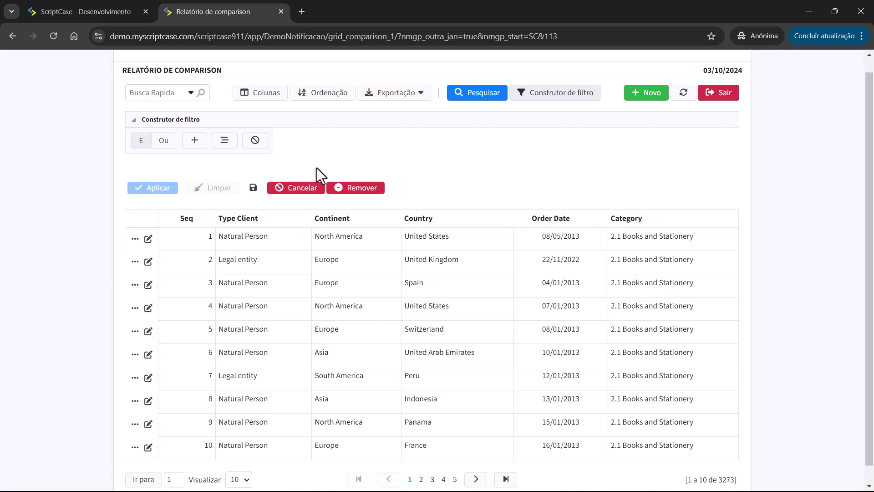
left_click(261, 96)
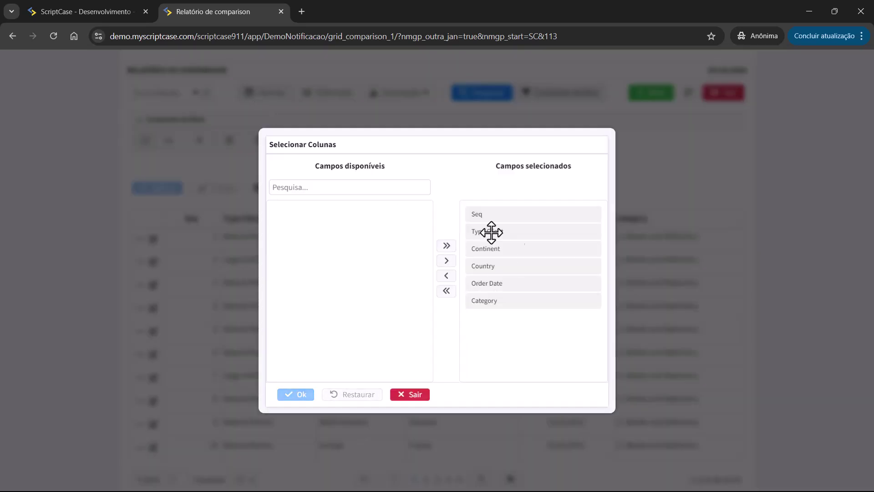
left_click(416, 395)
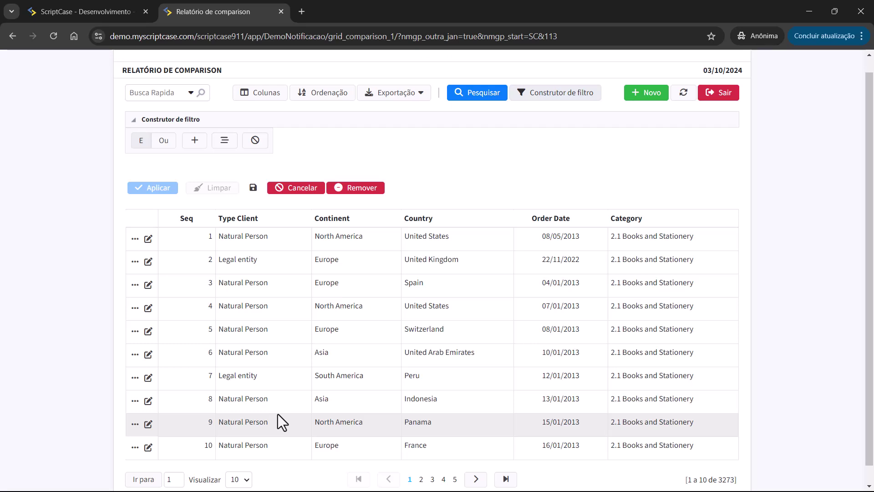
Add three conditions and two nested groups to the report's filter builder
left_click(193, 141)
left_click(193, 141)
left_click(193, 141)
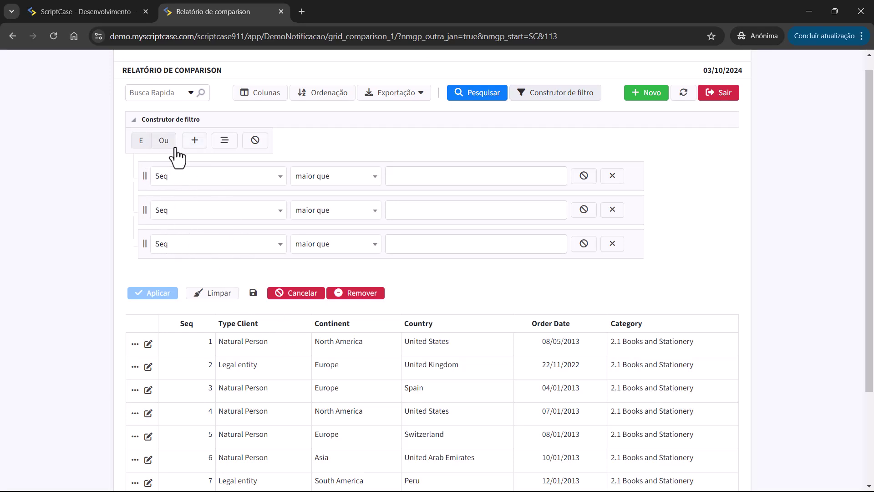
left_click(223, 141)
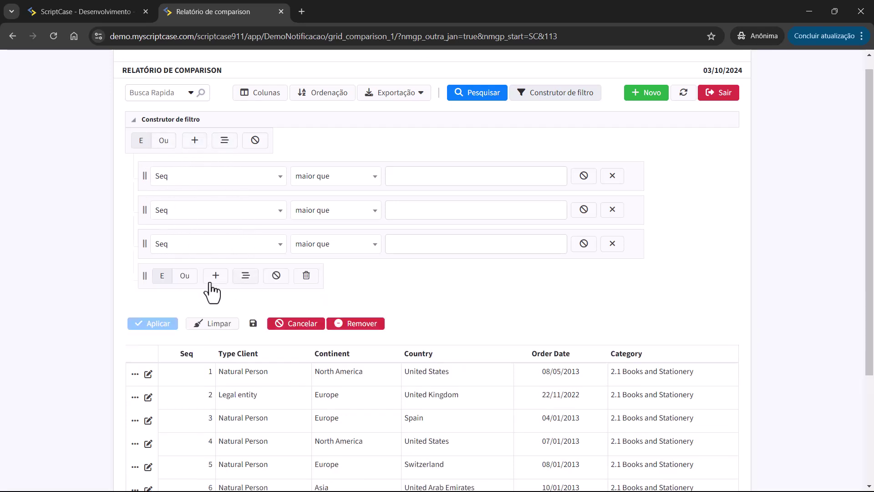
left_click(225, 141)
scroll(469, 396, "down", 3)
scroll(496, 371, "up", 3)
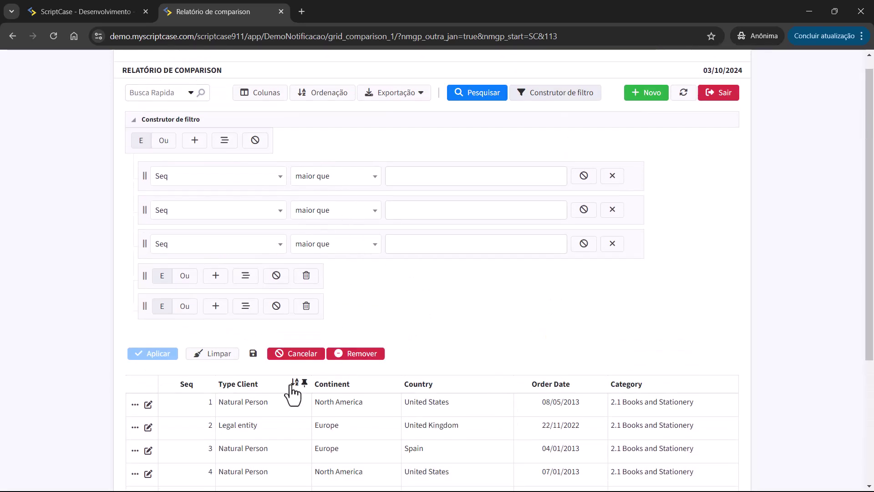
Examine the Habilitar/Desabilitar option in the Construtor de filtros configuration and return to the running report
left_click(77, 8)
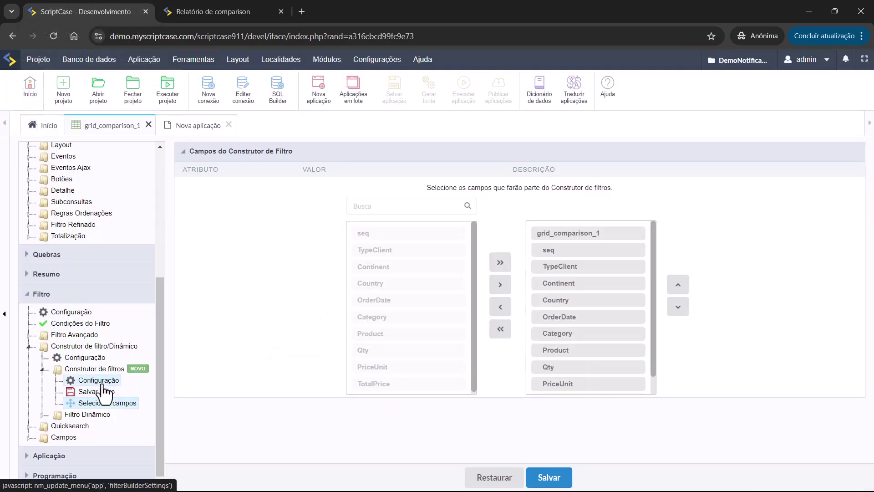
left_click(74, 379)
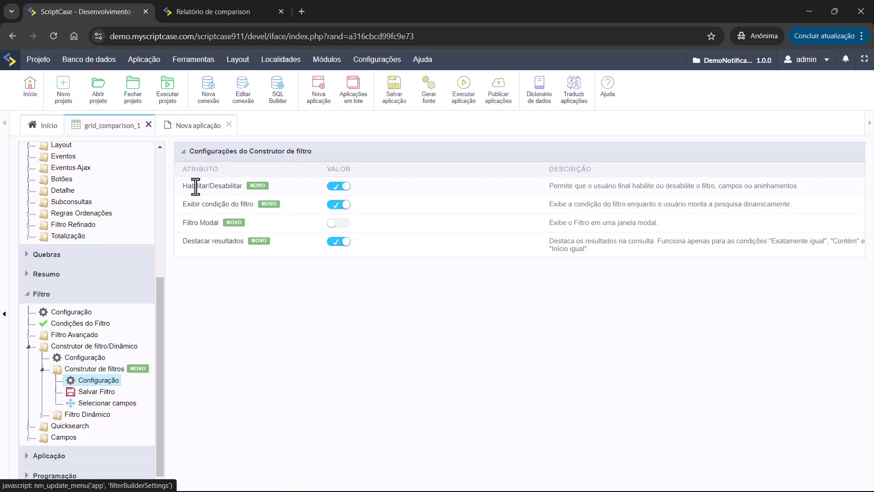
left_click_drag(192, 186, 237, 185)
left_click(250, 11)
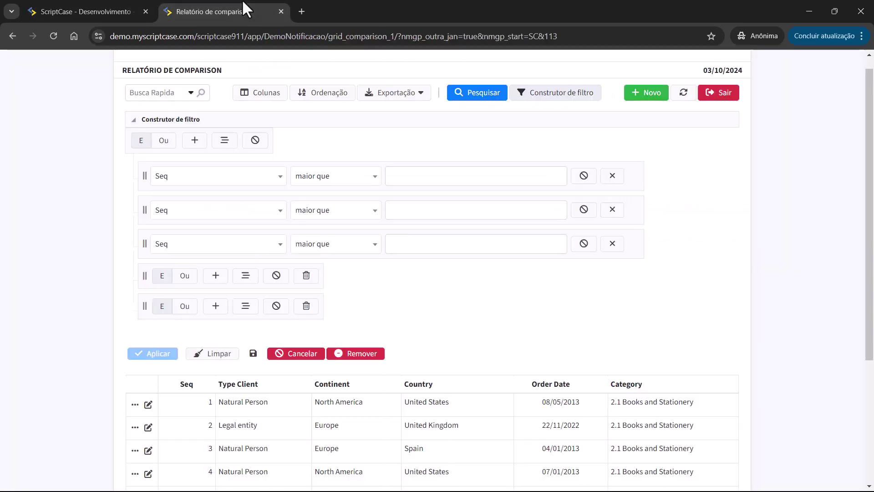
Disable and re-enable the first and second filter conditions in the report
left_click(583, 175)
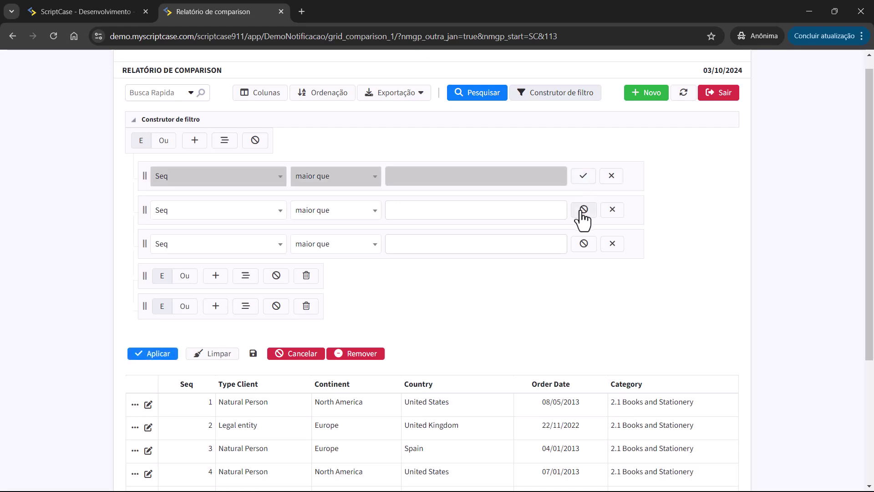
left_click(583, 210)
left_click(583, 210)
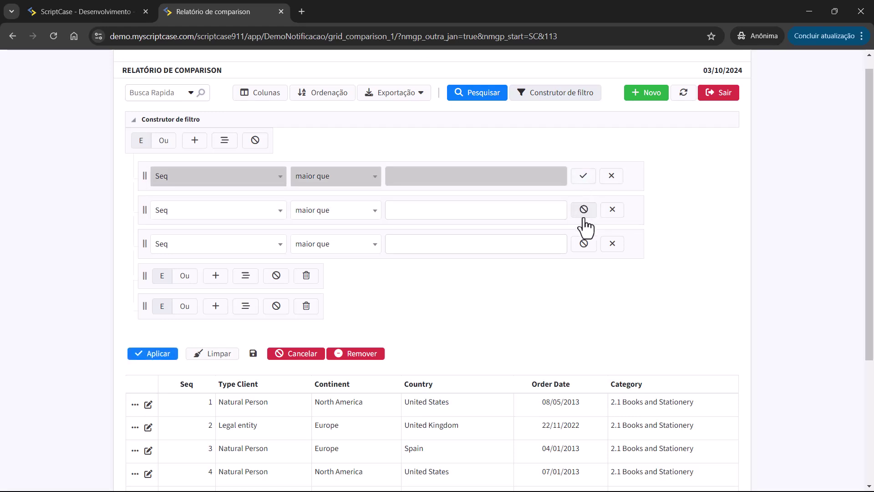
left_click(584, 175)
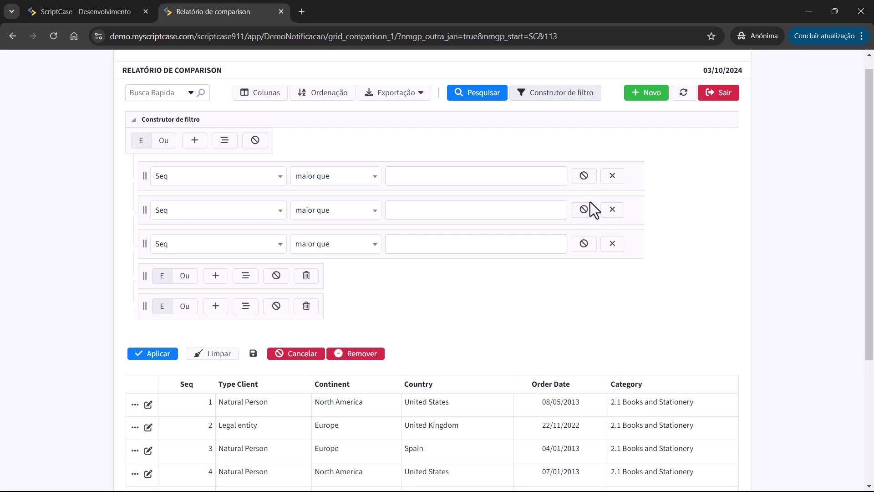
Enable Filtro Modal in the Construtor de filtros configuration and test the modal filter in the regenerated report
left_click(86, 11)
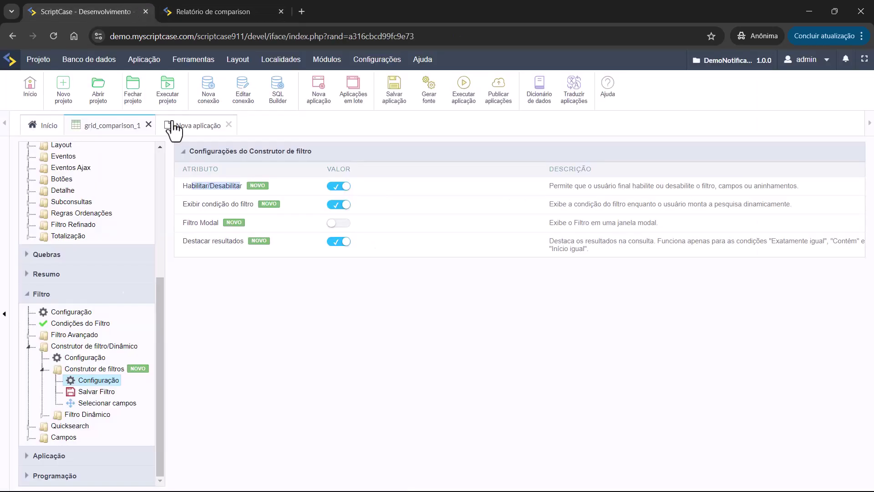
left_click(297, 182)
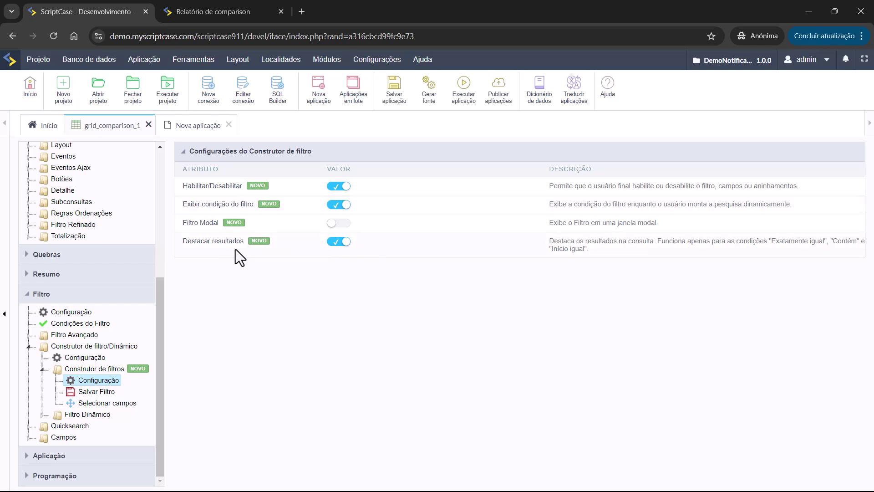
left_click(347, 227)
left_click(419, 98)
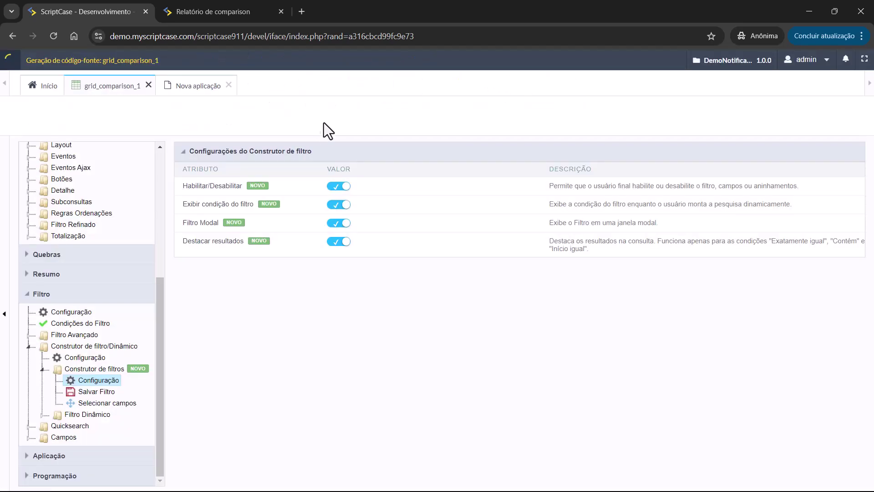
left_click(568, 113)
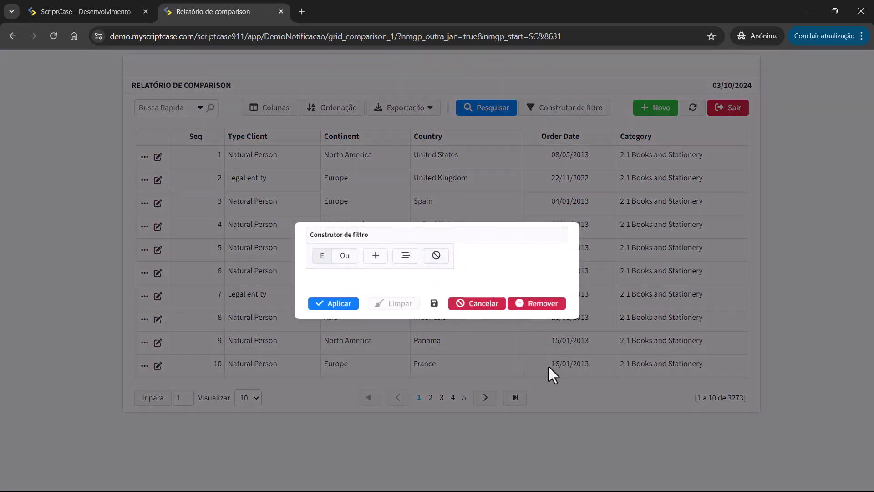
left_click(533, 306)
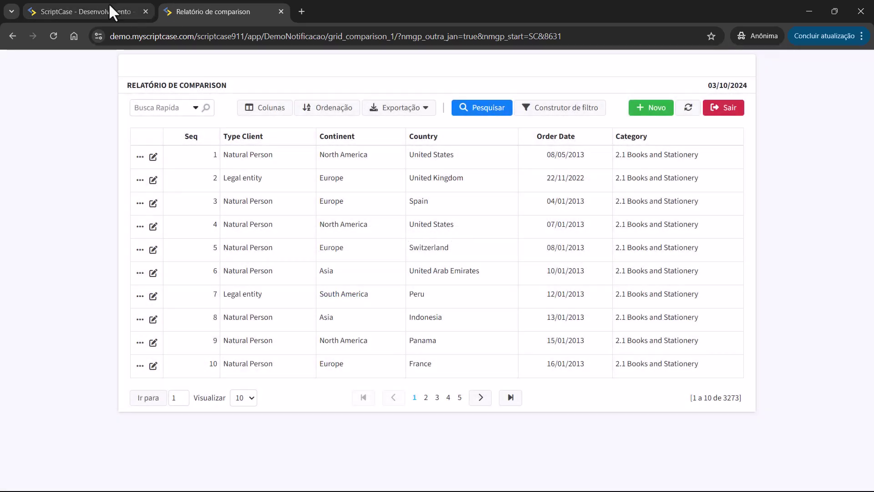
Review the Salvar Filtro settings in ScriptCase, turning Usar Regras on to see its rule options and off again
left_click(95, 9)
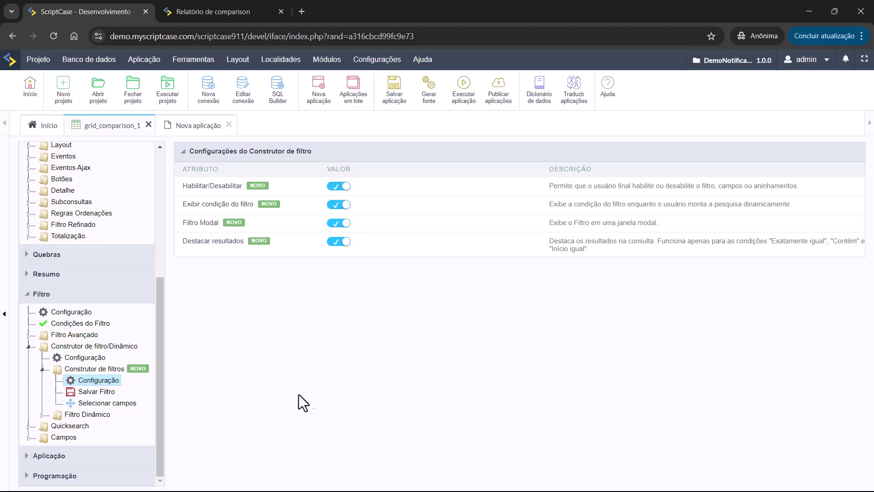
left_click(96, 391)
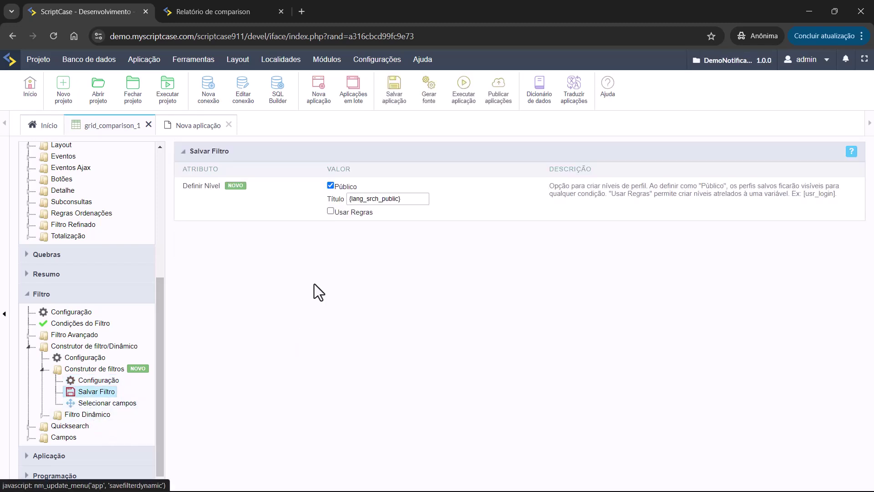
left_click(331, 212)
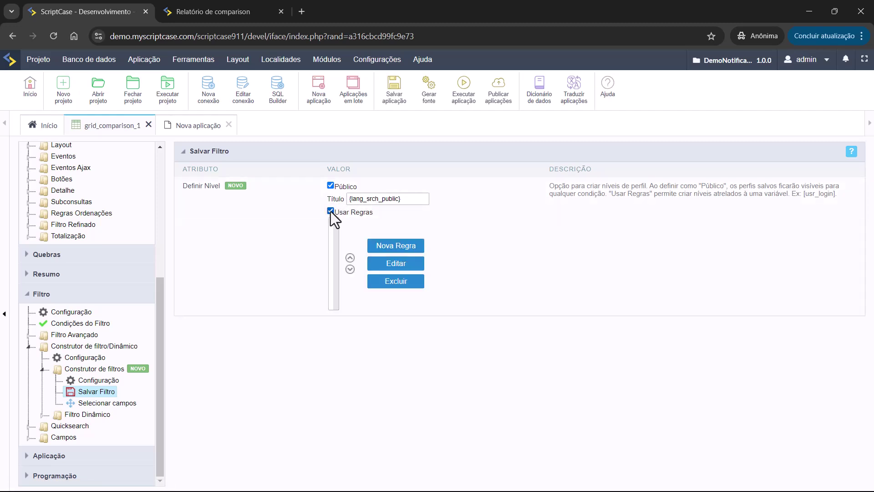
left_click(330, 211)
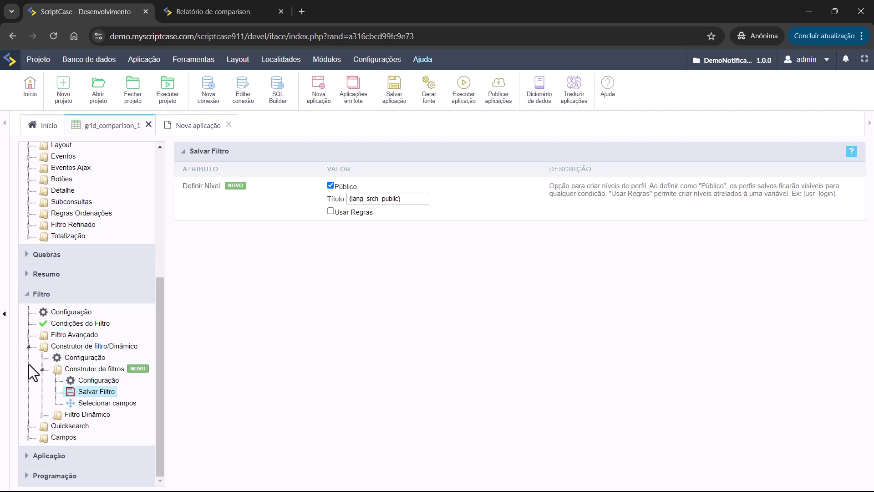
Collapse the Construtor de filtro/Dinâmico and Consulta sections and expand the Campos list under Filtro
left_click(28, 346)
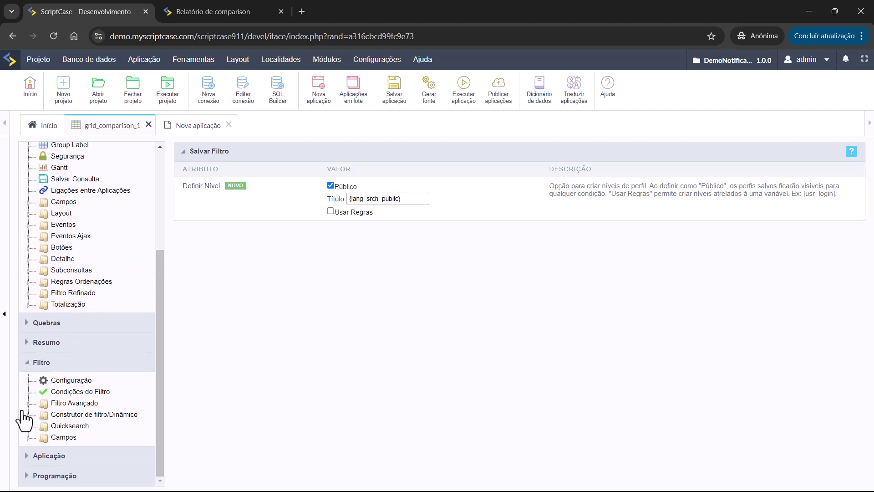
scroll(52, 189, "up", 5)
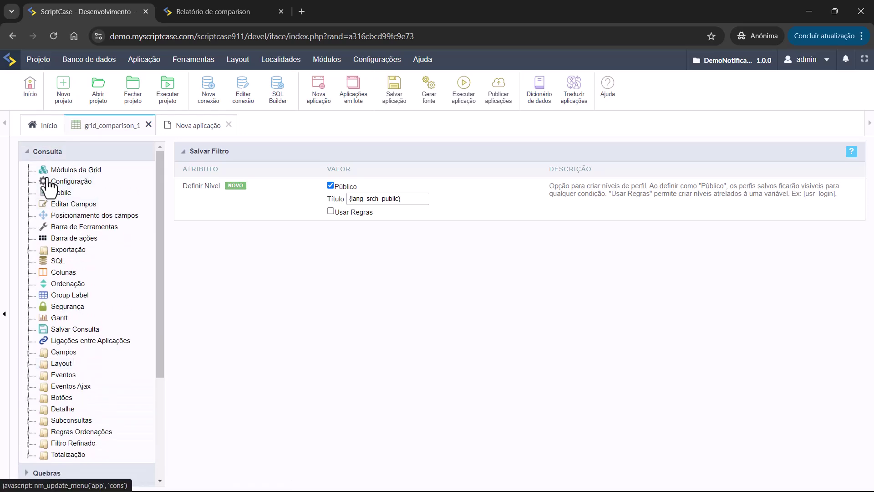
left_click(31, 152)
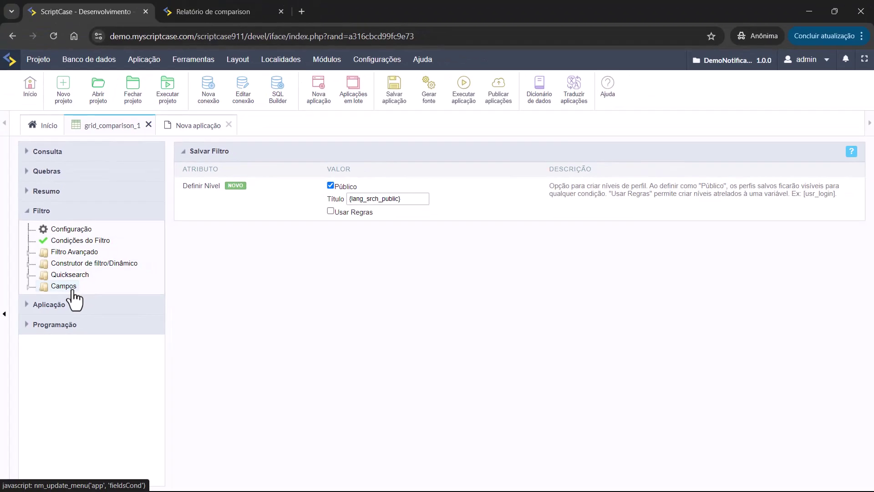
left_click(110, 270)
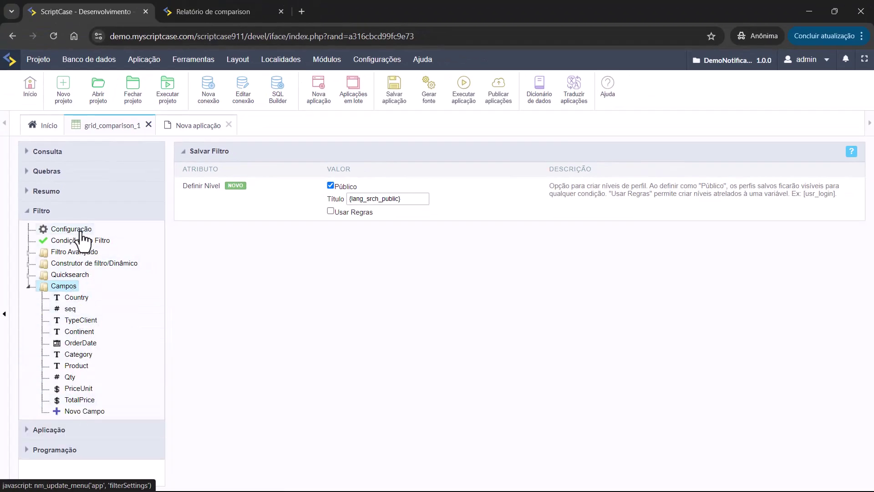
Review the AND/OR options of Condição de Filtro in the Filtro configuration and compare them with E/Ou in the report's filter builder
left_click(57, 231)
left_click(546, 318)
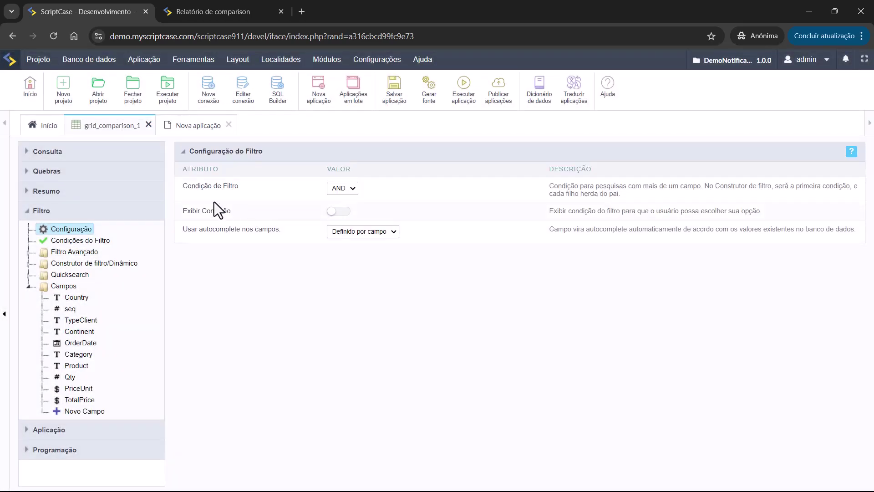
left_click(348, 195)
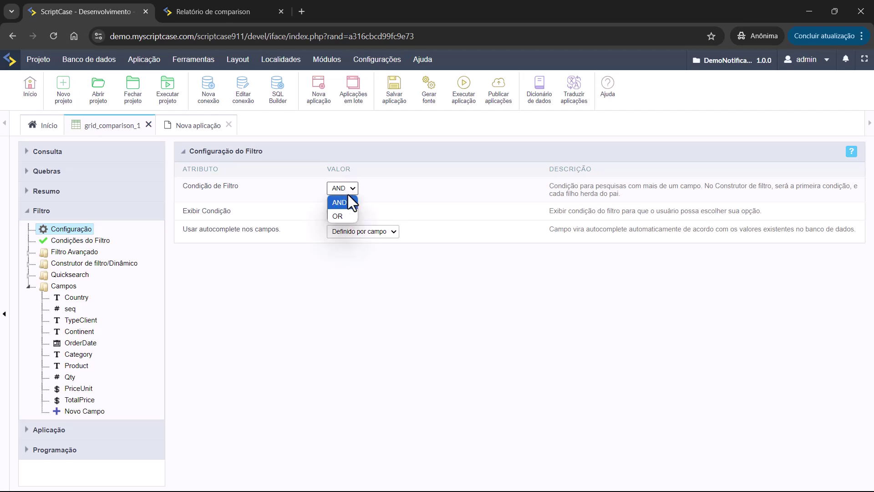
left_click(379, 190)
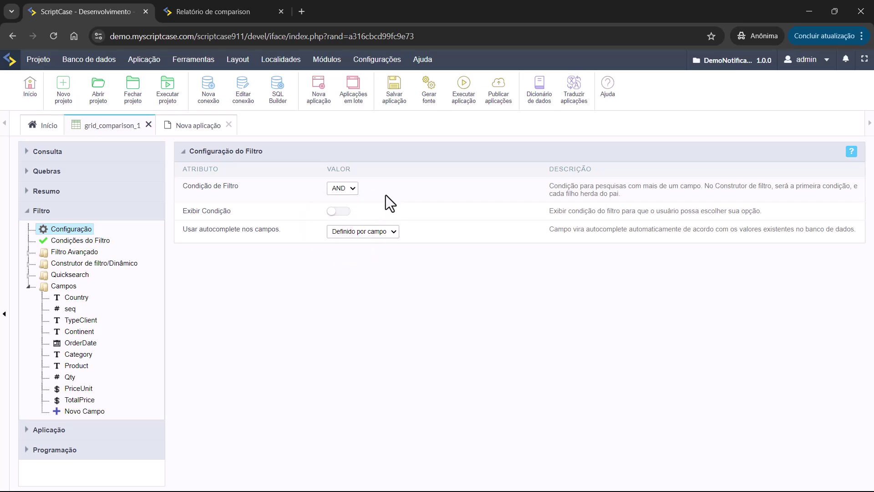
left_click(214, 11)
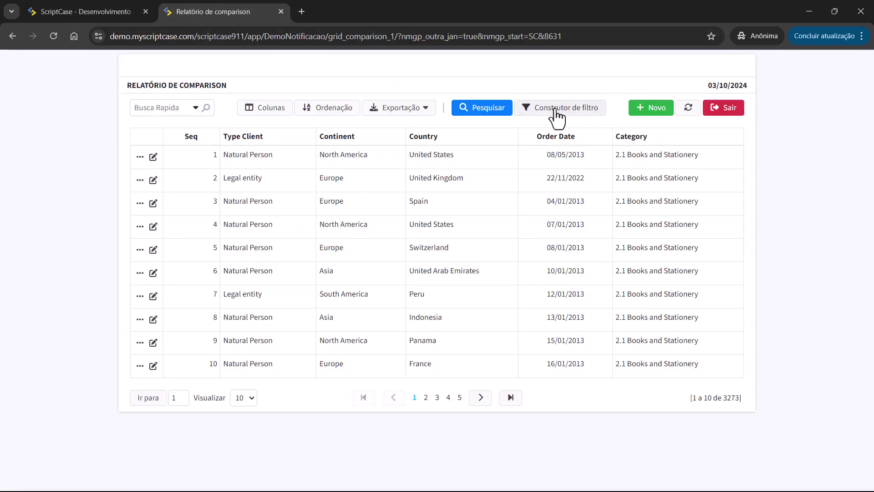
left_click(559, 112)
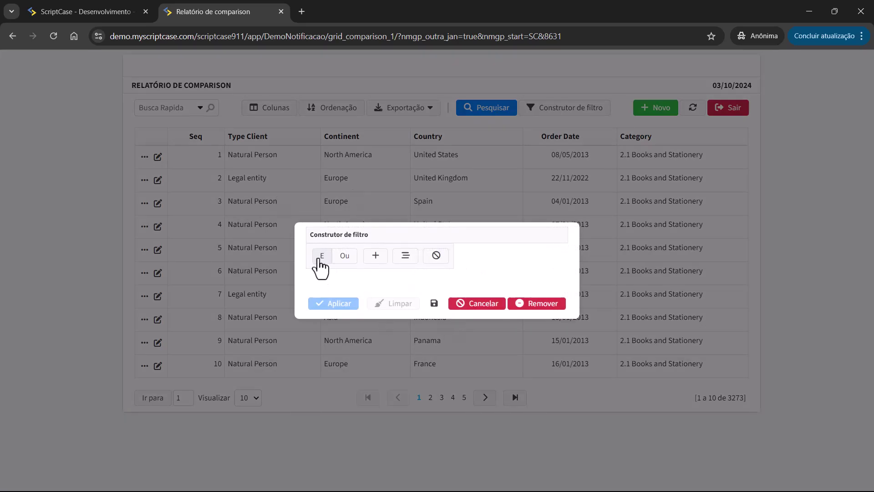
left_click(130, 11)
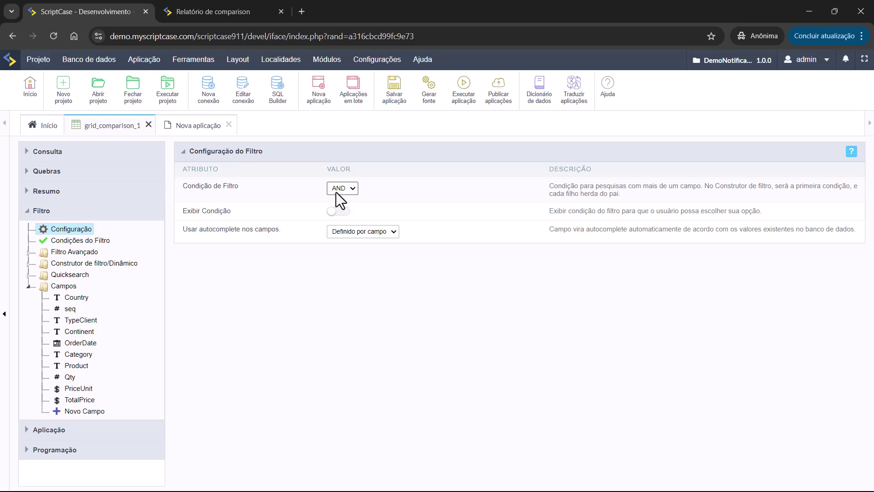
left_click(213, 11)
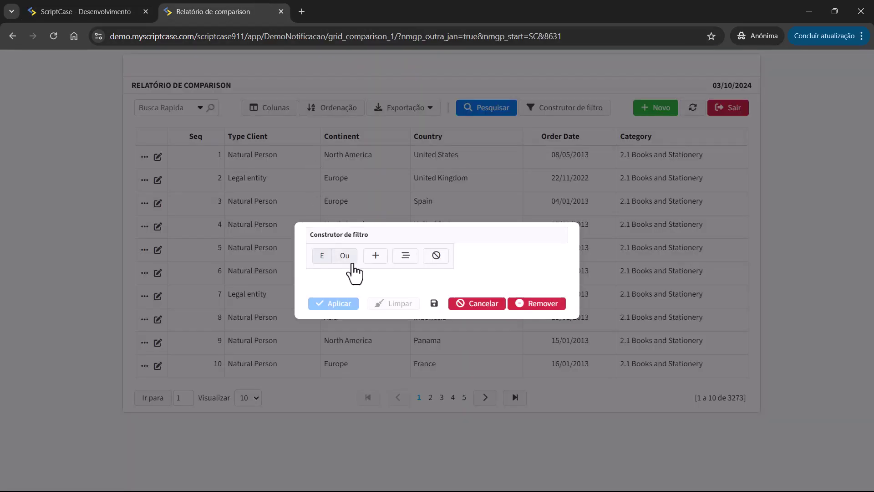
left_click(91, 9)
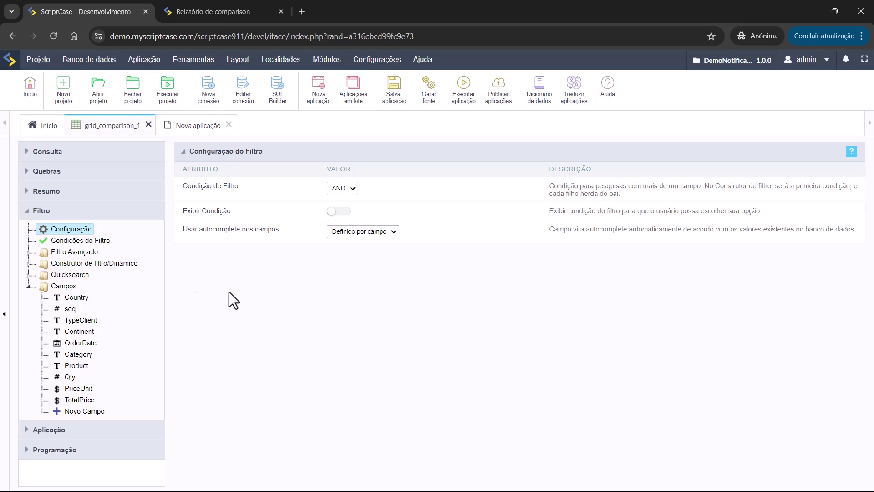
Enable the Início igual and Contém filter conditions for the OrderDate field, then save the changes while opening that field's filter settings
left_click(72, 242)
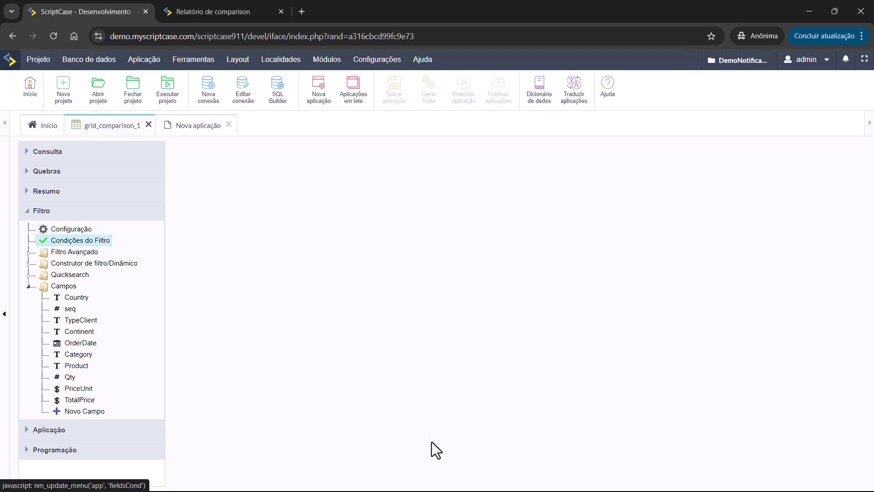
left_click(455, 238)
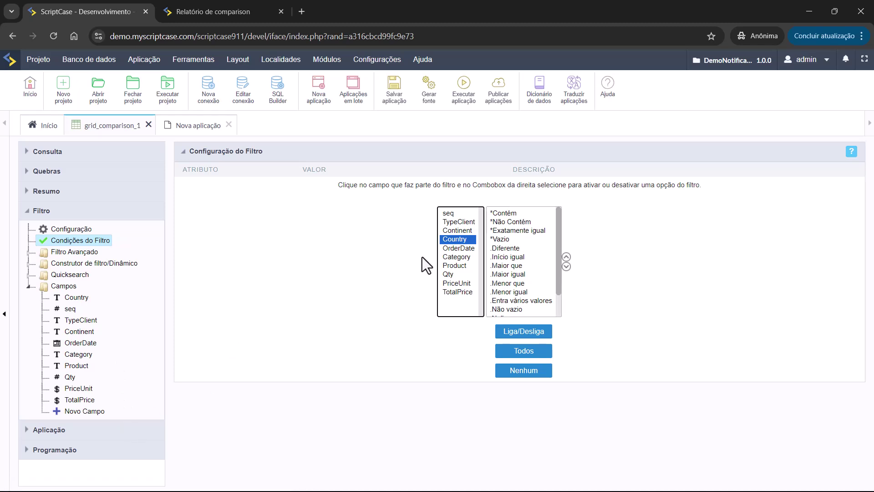
left_click(459, 248)
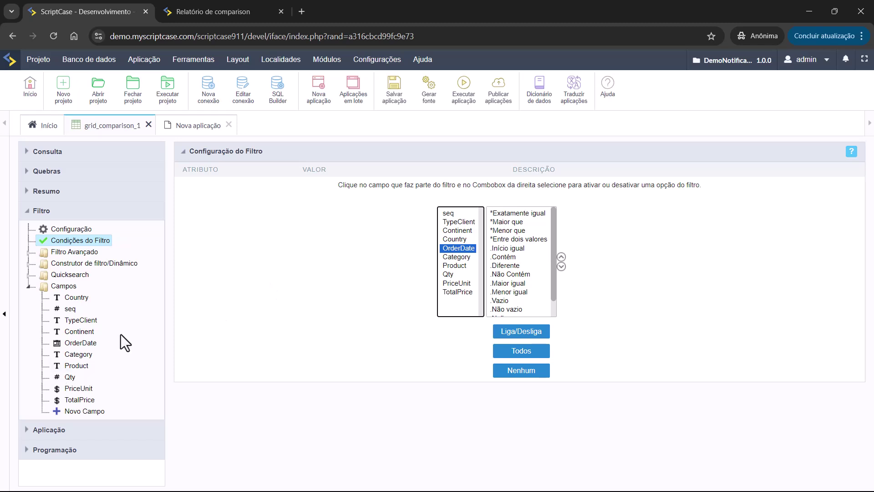
left_click(513, 248)
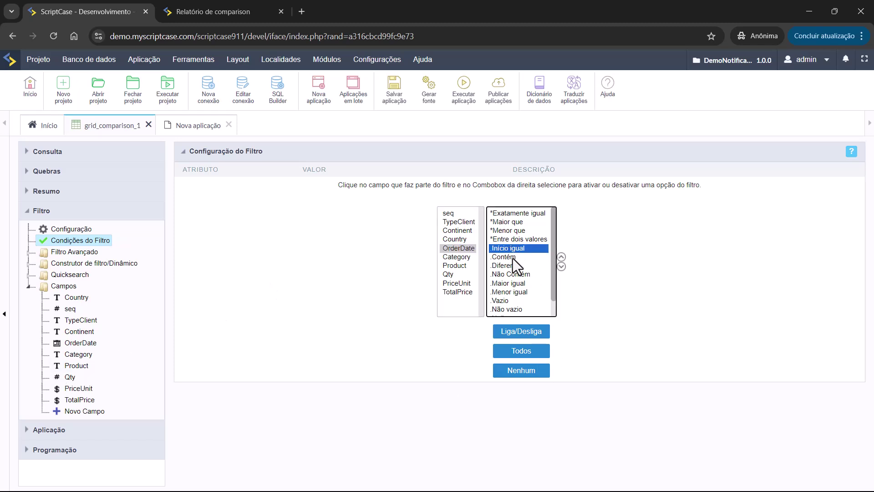
left_click(516, 332)
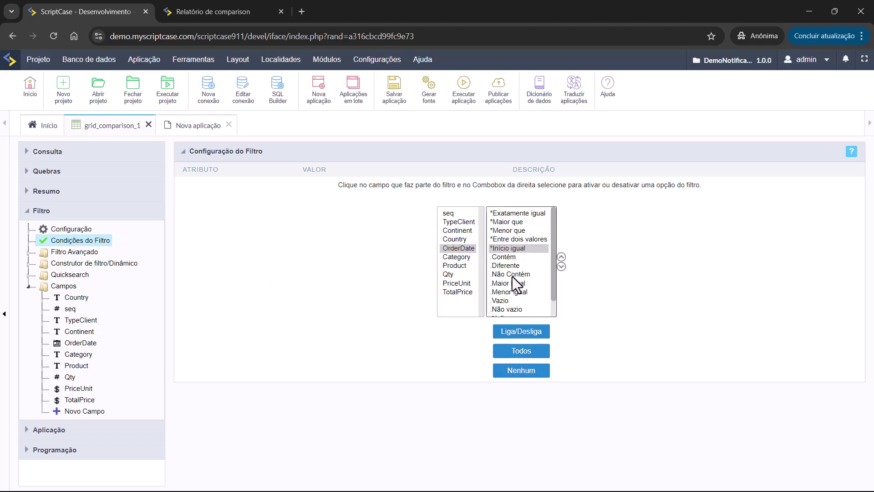
left_click(513, 250)
left_click(513, 258)
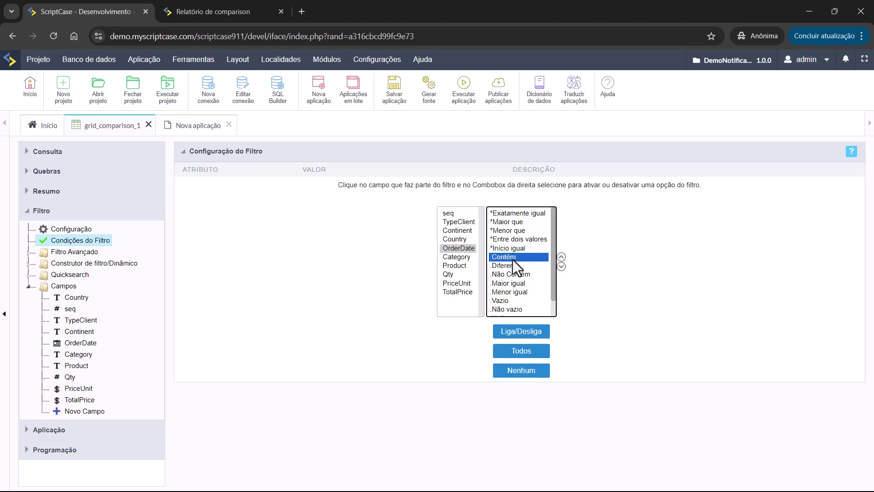
left_click(521, 331)
left_click(79, 344)
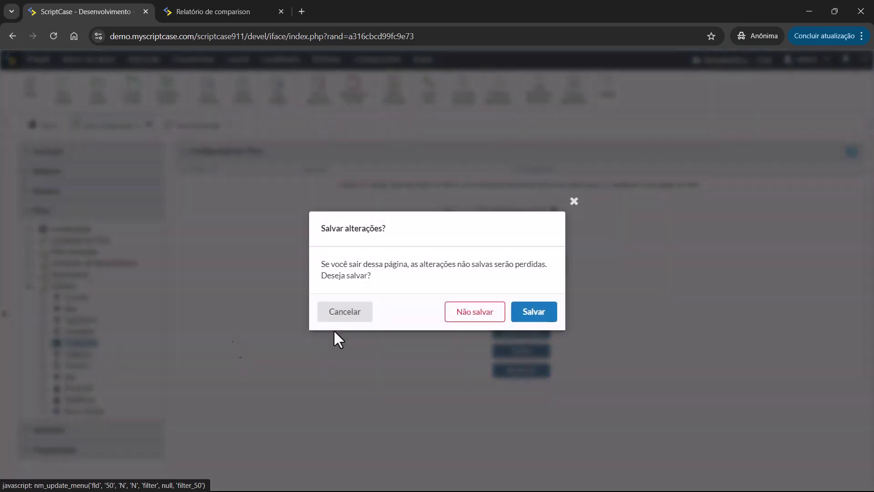
left_click(525, 316)
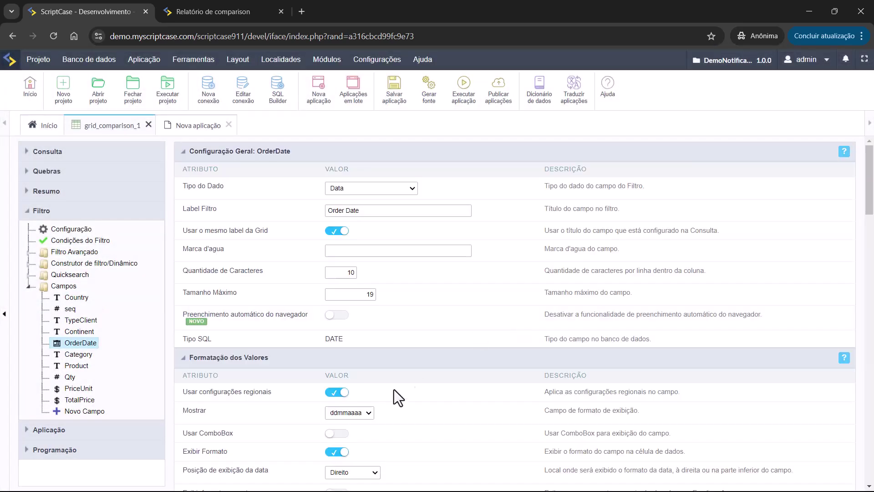
Set the Condições Especiais option of the OrderDate filter field to Normais/Especiais
scroll(395, 398, "down", 1)
scroll(410, 407, "down", 5)
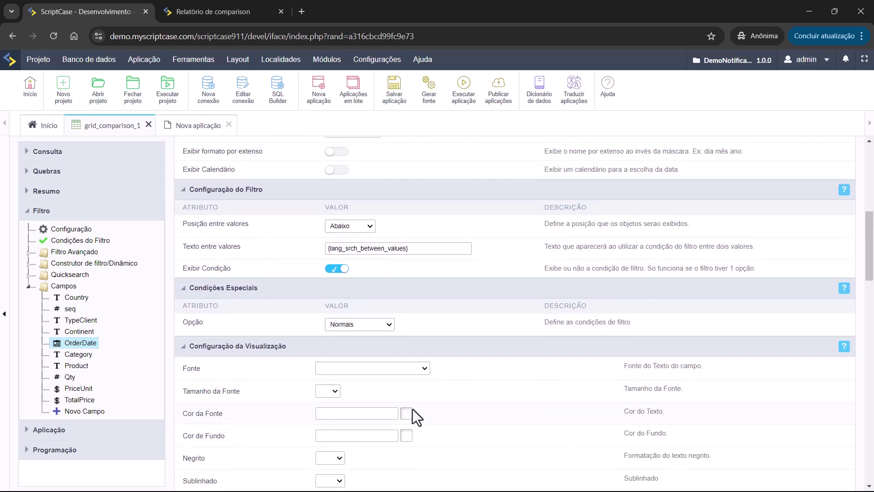
left_click(365, 321)
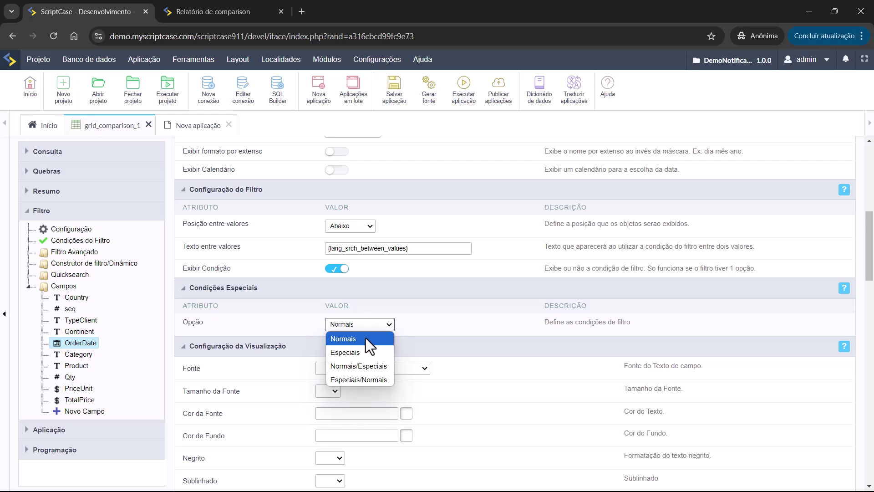
left_click(362, 368)
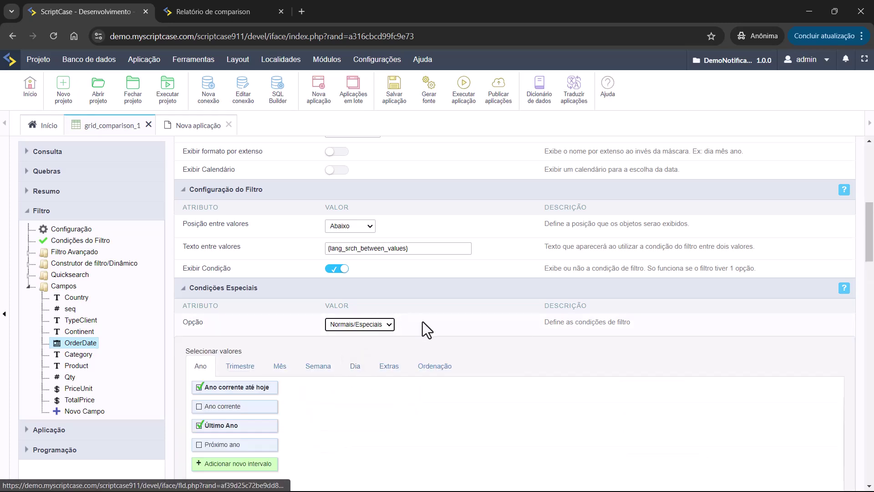
Enable Trimestre corrente até hoje, Trimestre corrente and Último trimestre among OrderDate's special quarter values, and review the Valor padrão setting
scroll(359, 341, "down", 1)
scroll(359, 341, "down", 1)
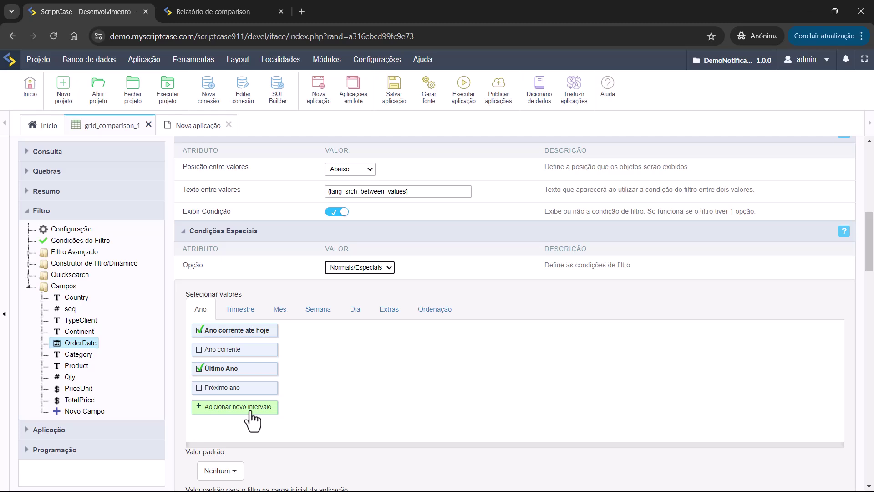
left_click(250, 311)
left_click(234, 330)
left_click(236, 349)
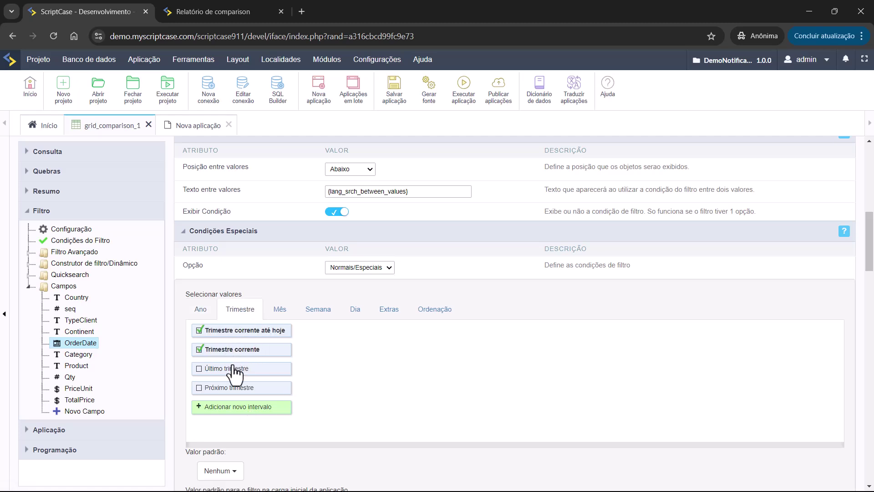
left_click(230, 367)
scroll(237, 410, "down", 3)
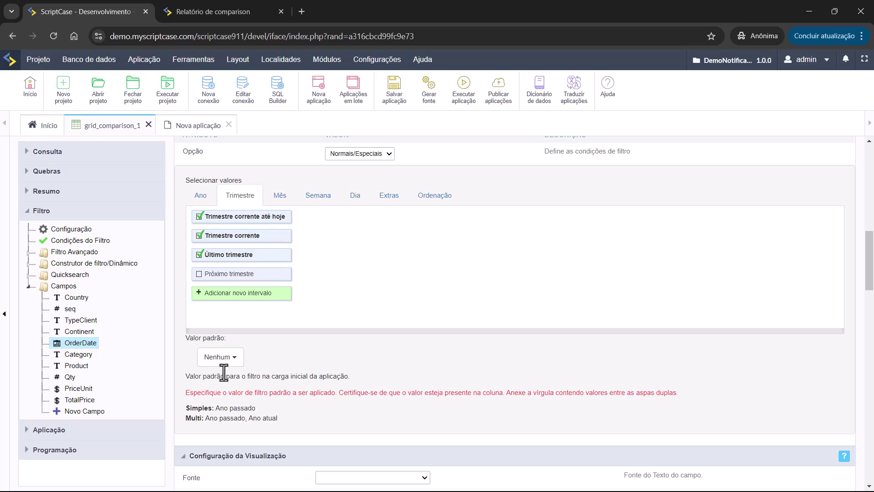
scroll(263, 356, "down", 2)
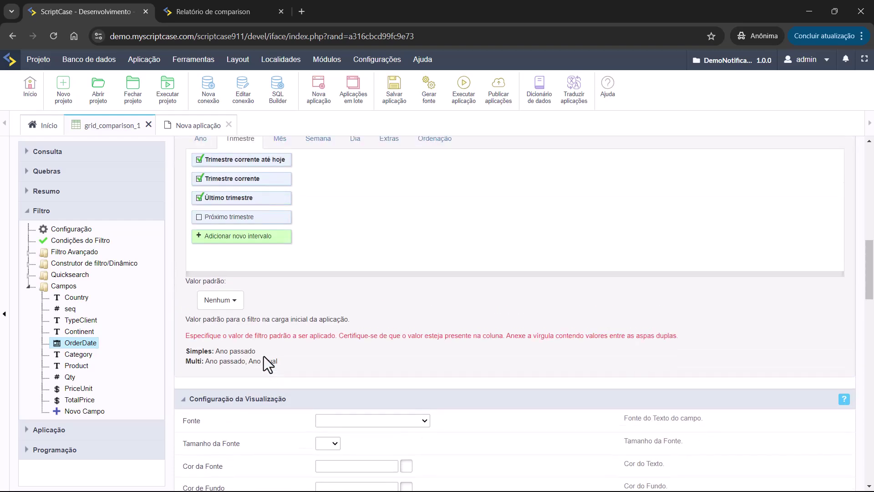
scroll(288, 362, "up", 3)
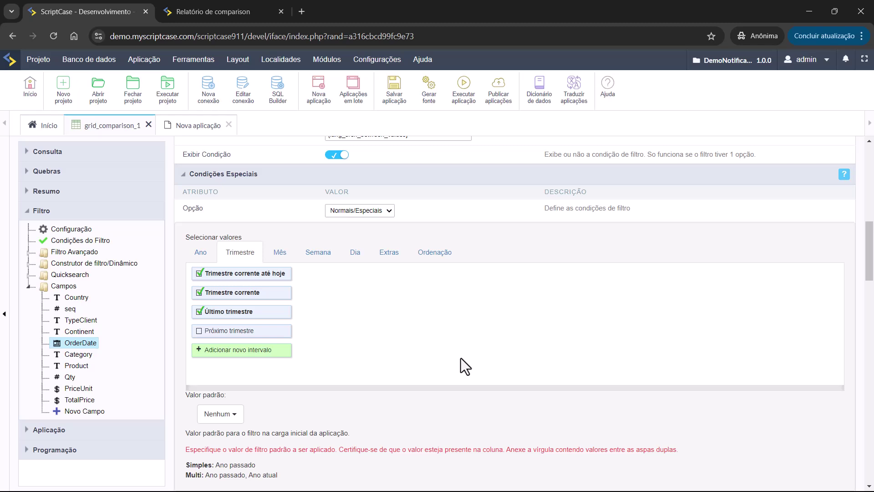
scroll(460, 359, "up", 3)
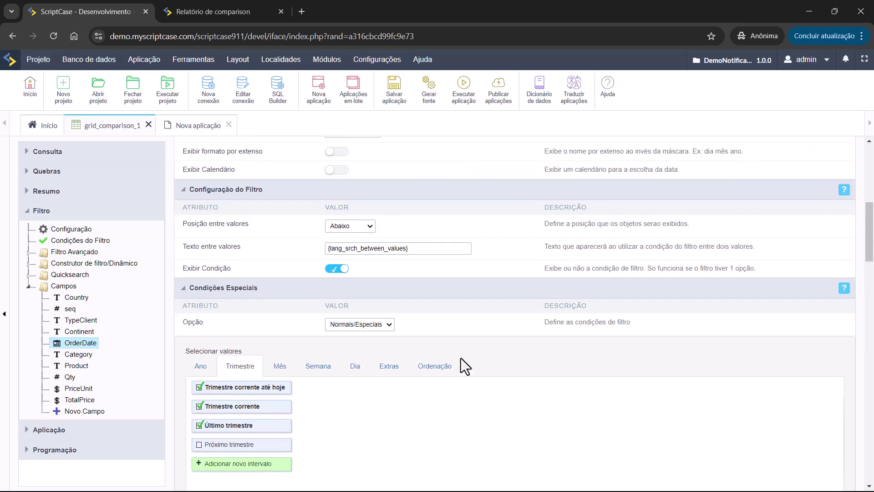
Run the application and add a condition on the Order Date field in the report's filter builder
left_click(463, 86)
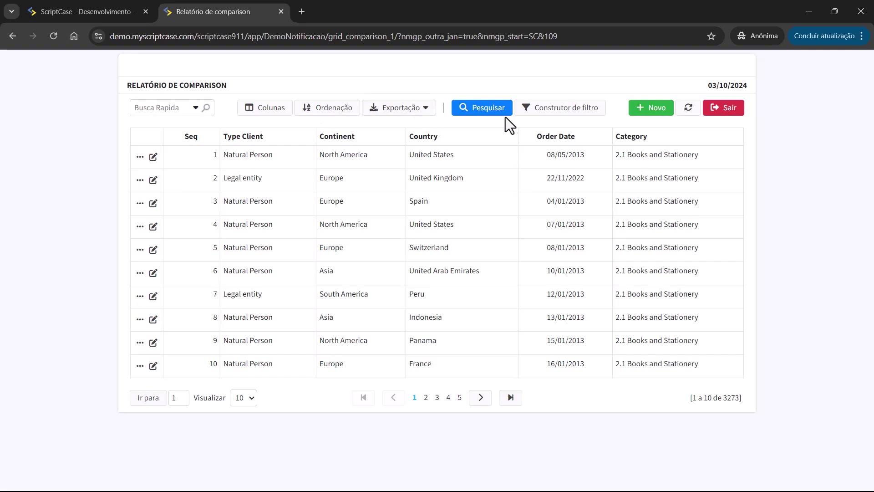
left_click(535, 109)
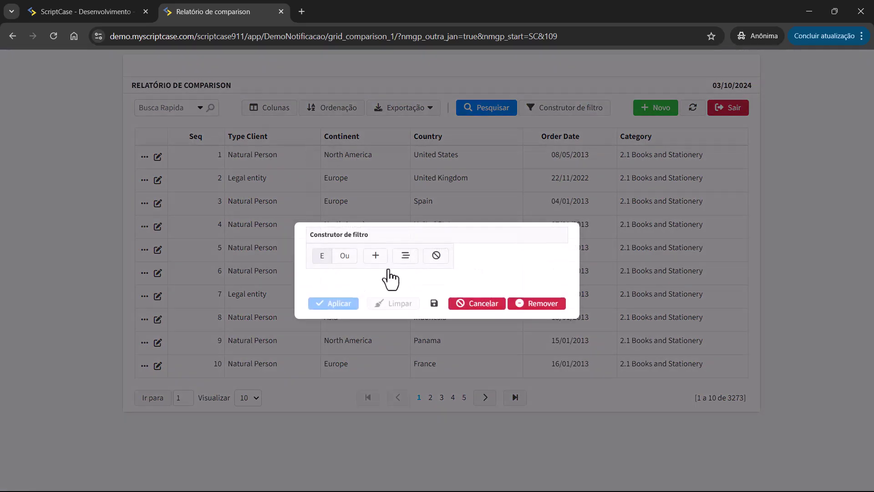
left_click(372, 255)
left_click(274, 280)
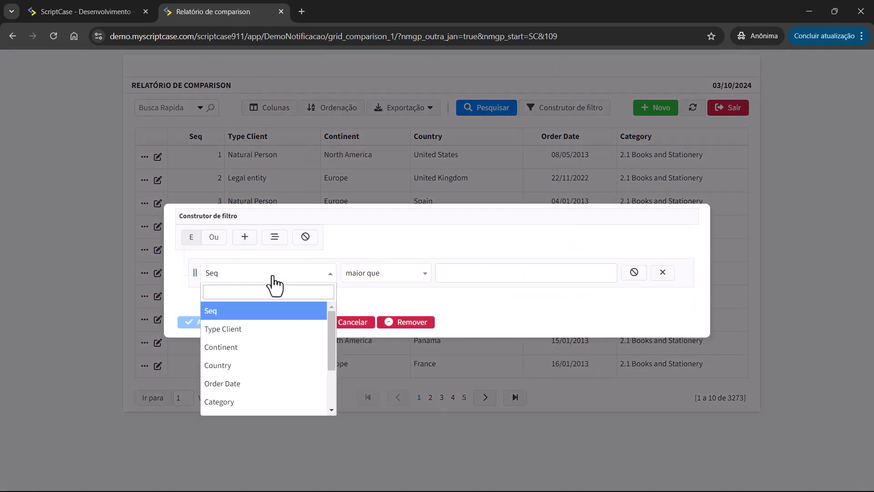
left_click(259, 386)
Look through the normal and special conditions for Order Date, choose Ano passado and apply the filter
left_click(400, 275)
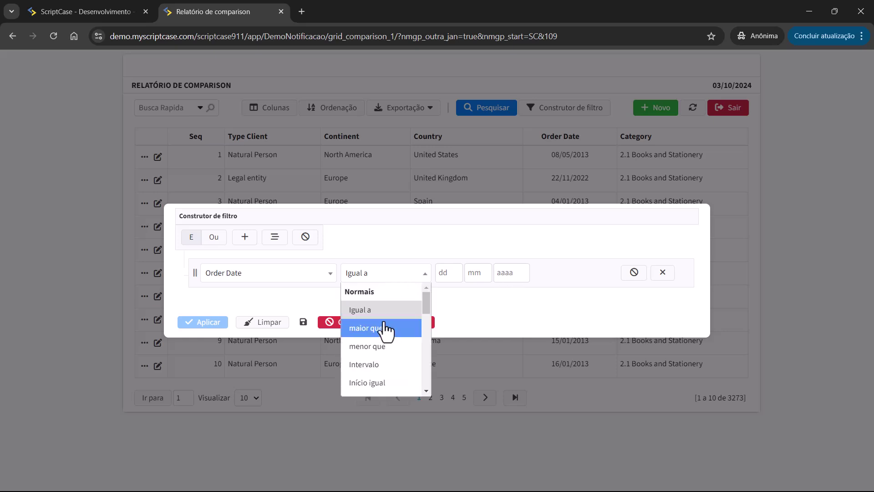
scroll(381, 314, "down", 8)
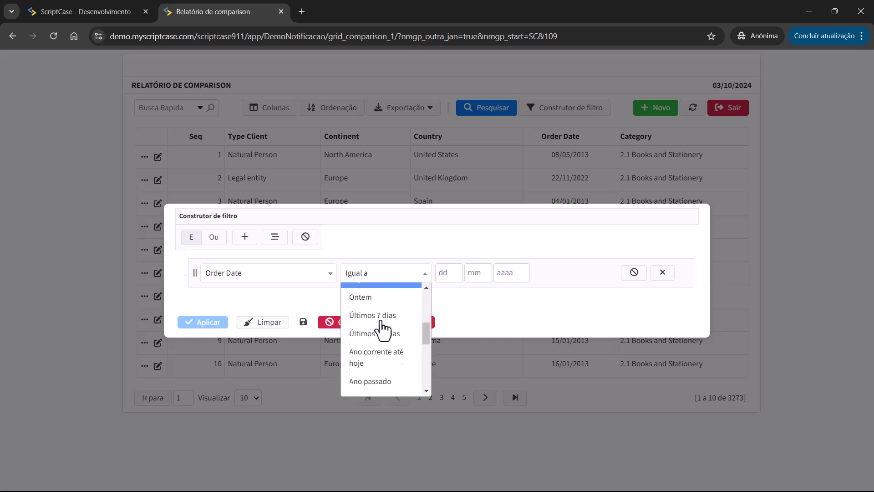
scroll(385, 384, "up", 3)
scroll(394, 323, "down", 3)
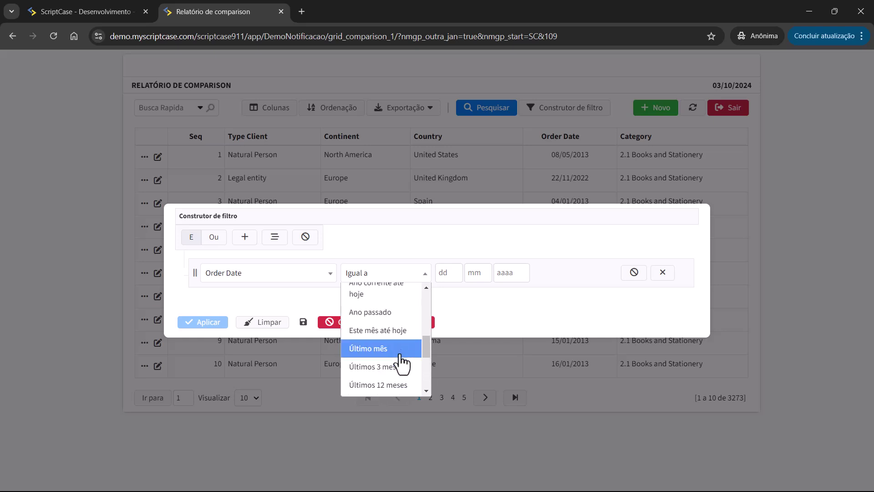
scroll(401, 376, "down", 3)
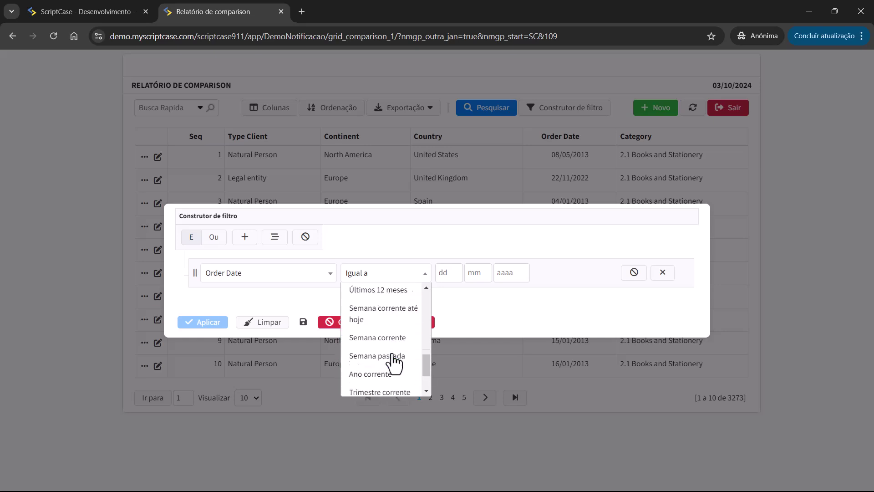
scroll(387, 360, "up", 5)
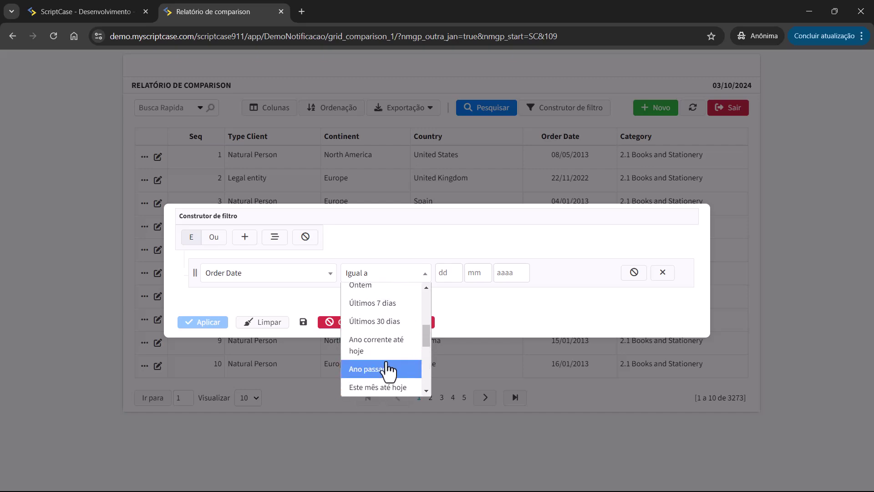
left_click(388, 369)
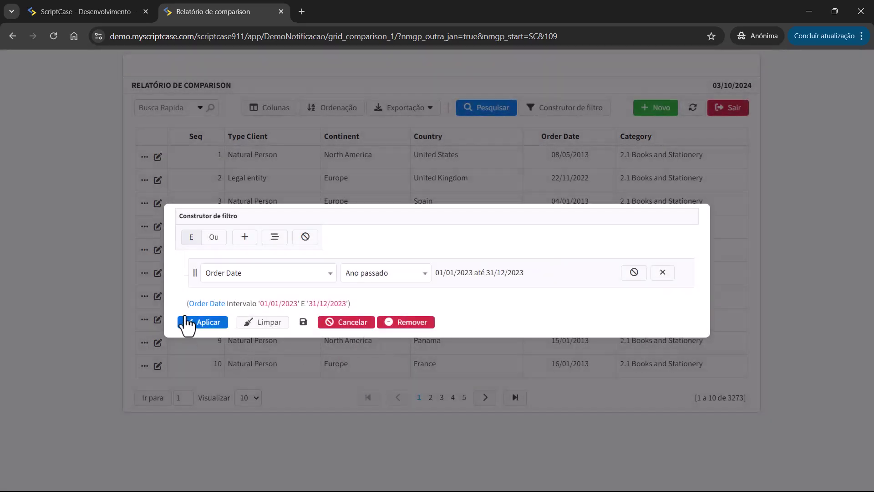
left_click(186, 323)
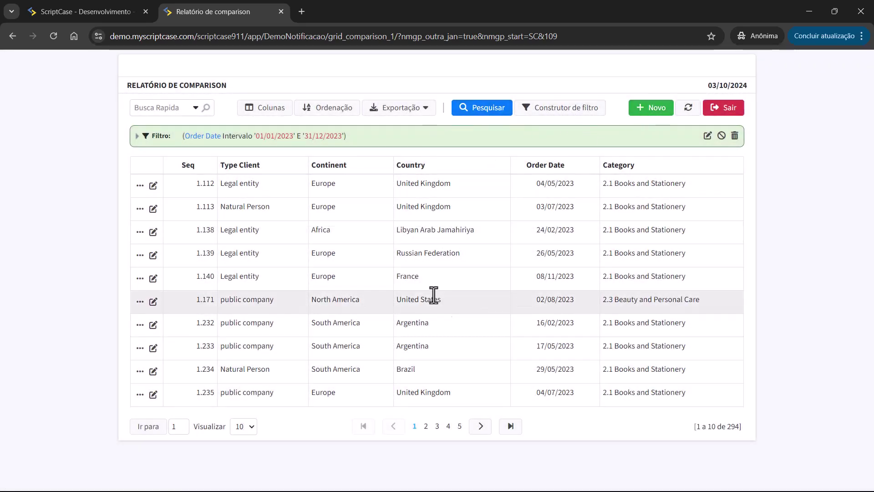
Set the Tipo do Dado of the OrderDate filter field to Comparação de datas in the grid's development settings
left_click(91, 11)
left_click(143, 59)
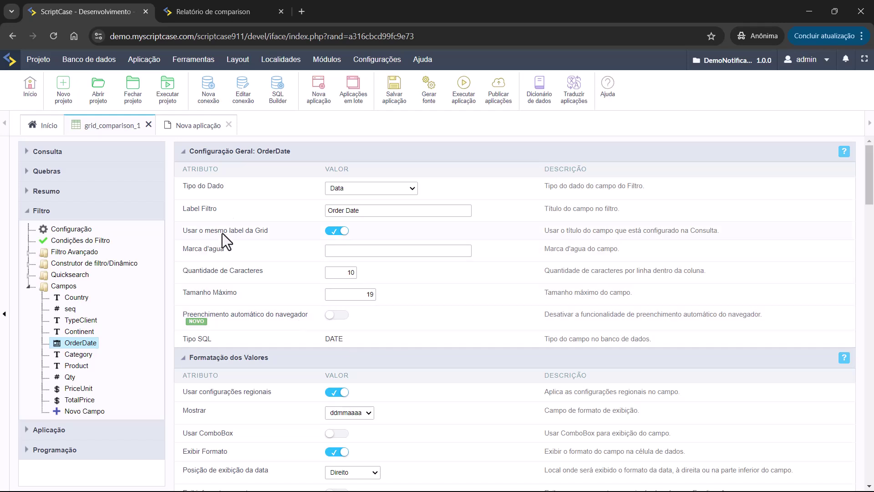
left_click(337, 188)
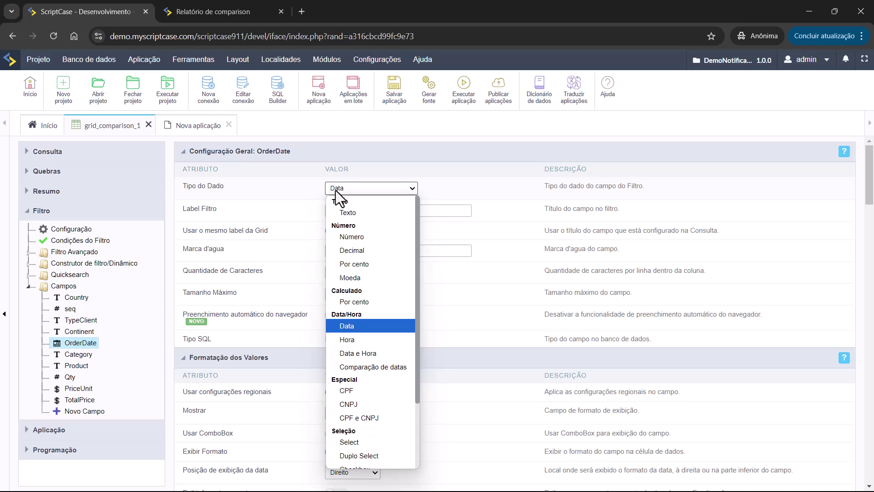
left_click(395, 365)
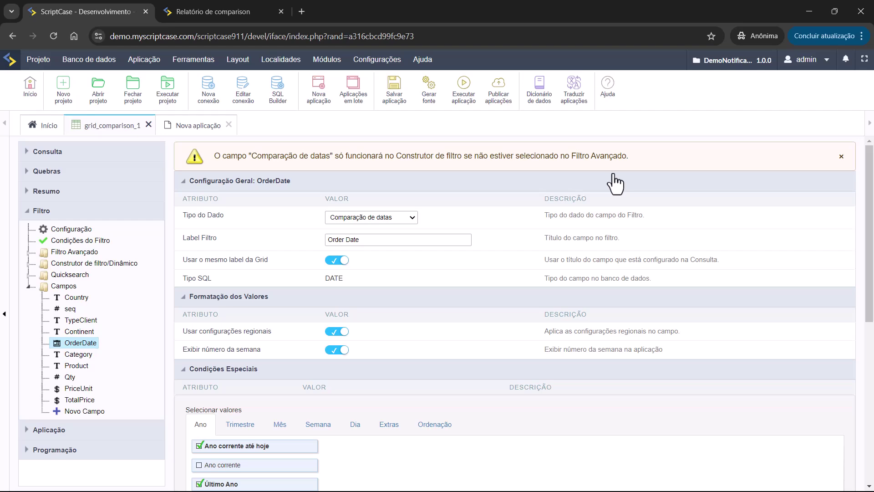
Review the condition options for Order Date in the filter builder of the already running report
left_click(223, 12)
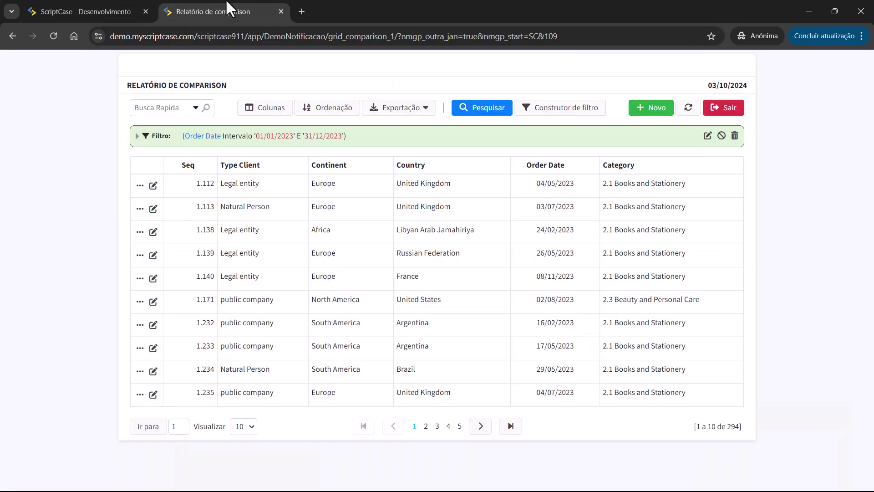
left_click(145, 137)
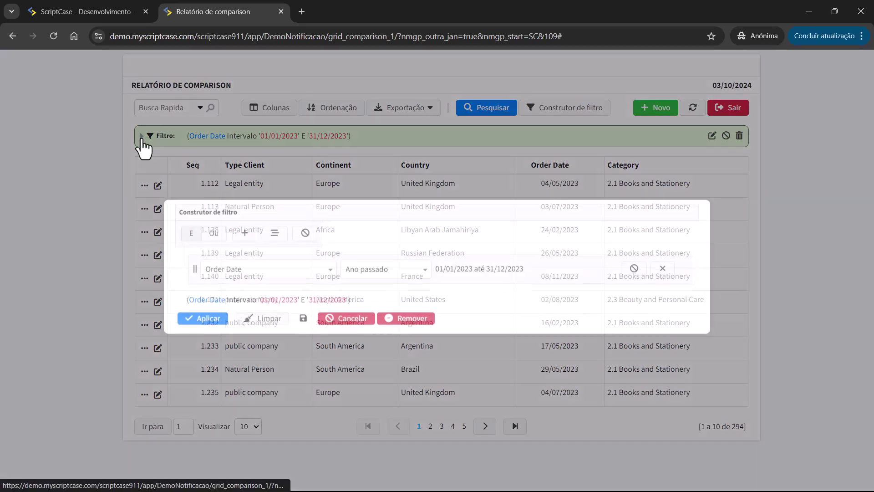
left_click(403, 276)
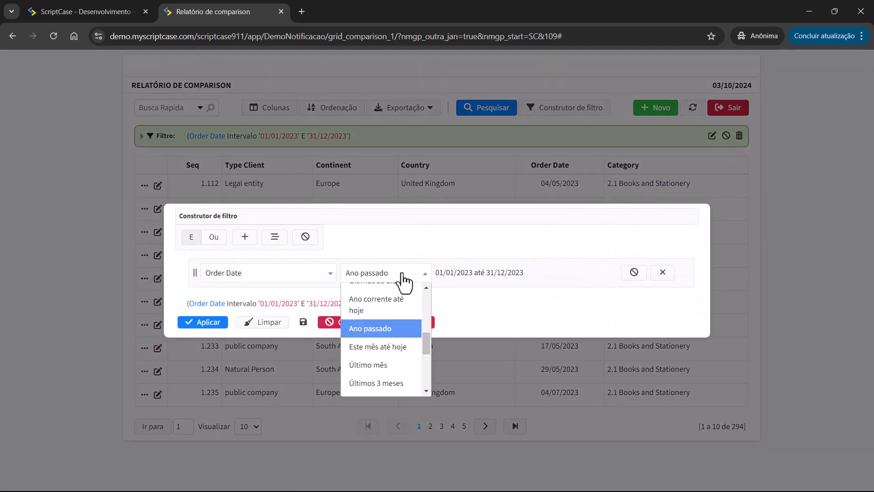
Run the updated application and choose Order Date as the condition field in the report's filter builder
left_click(84, 9)
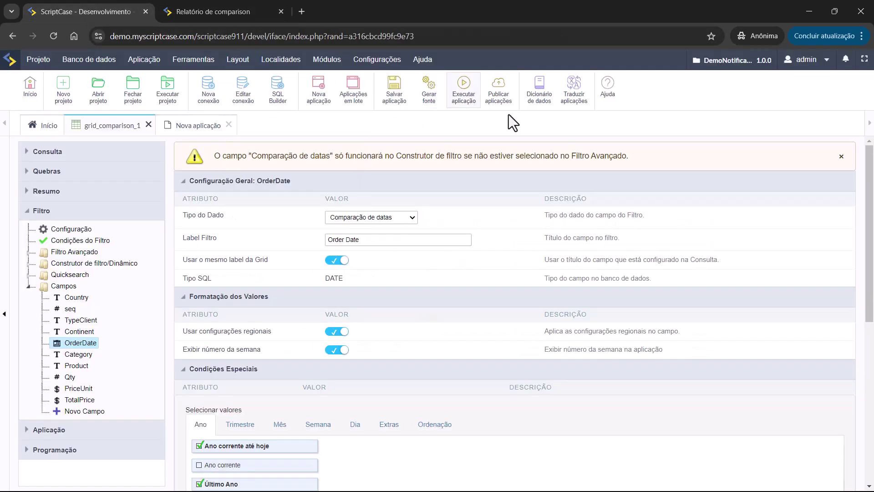
left_click(474, 107)
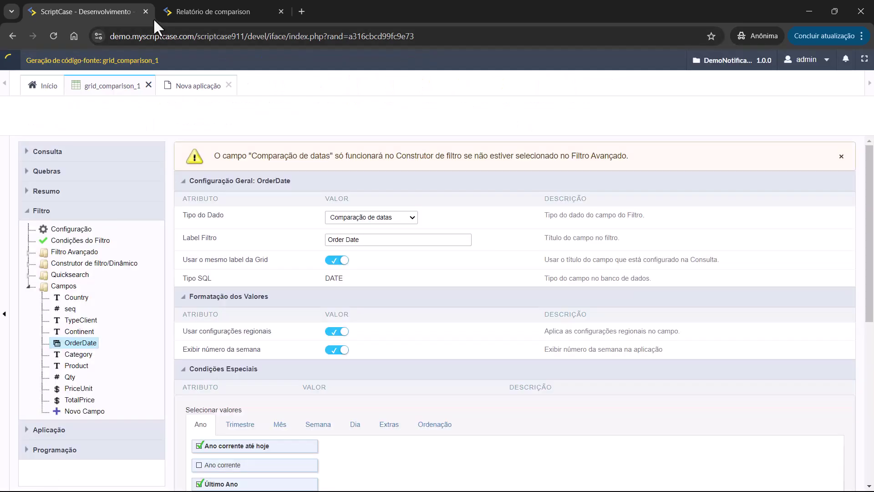
left_click(217, 2)
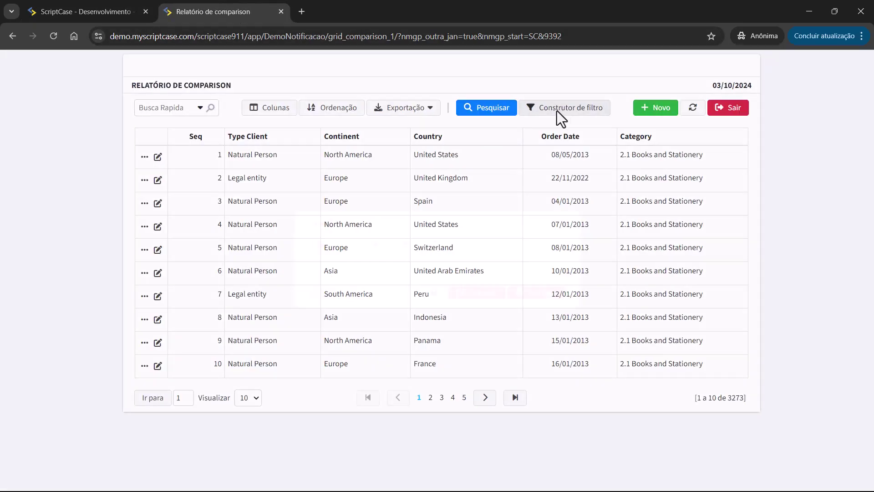
left_click(562, 109)
left_click(377, 256)
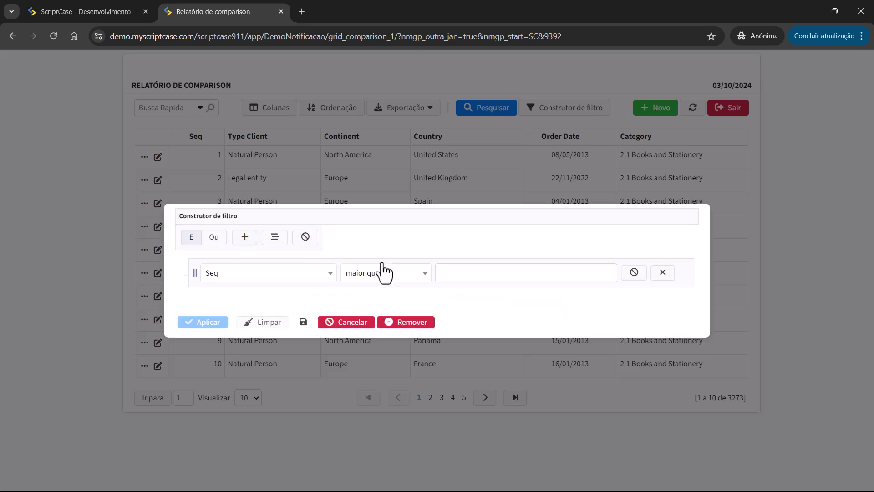
left_click(312, 274)
left_click(271, 386)
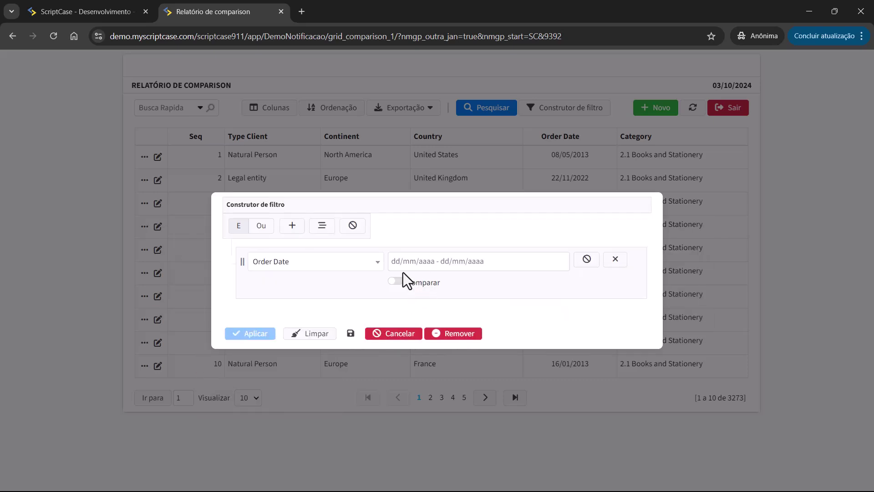
Set the Order Date range to Ano passado, enable Comparar with the period 01/01/2022 - 31/12/2022, and apply the filter
left_click(425, 258)
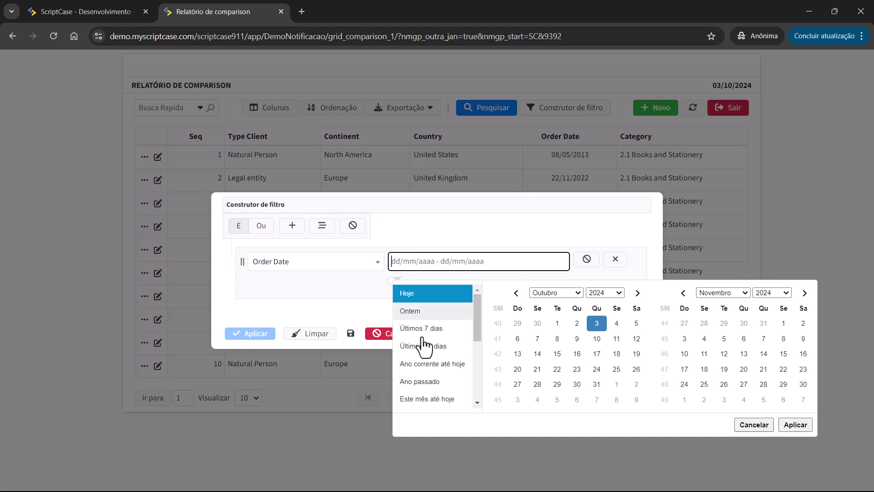
left_click(423, 382)
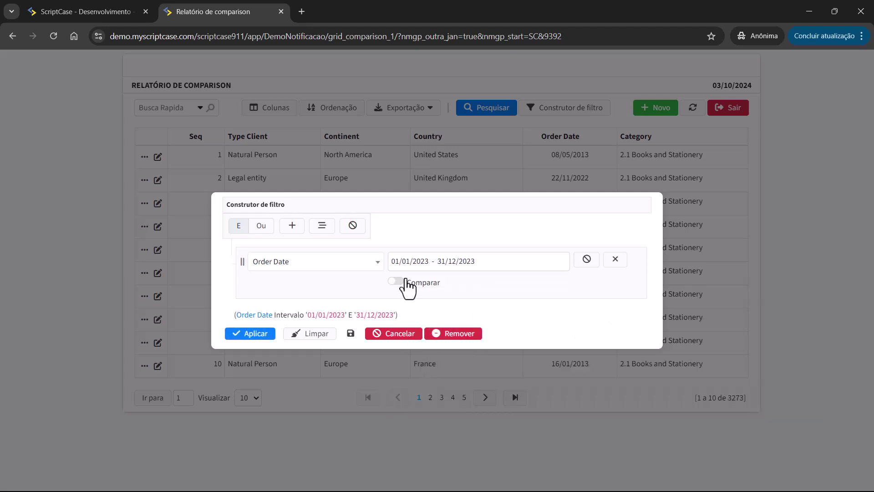
left_click(398, 281)
left_click(433, 295)
left_click(425, 346)
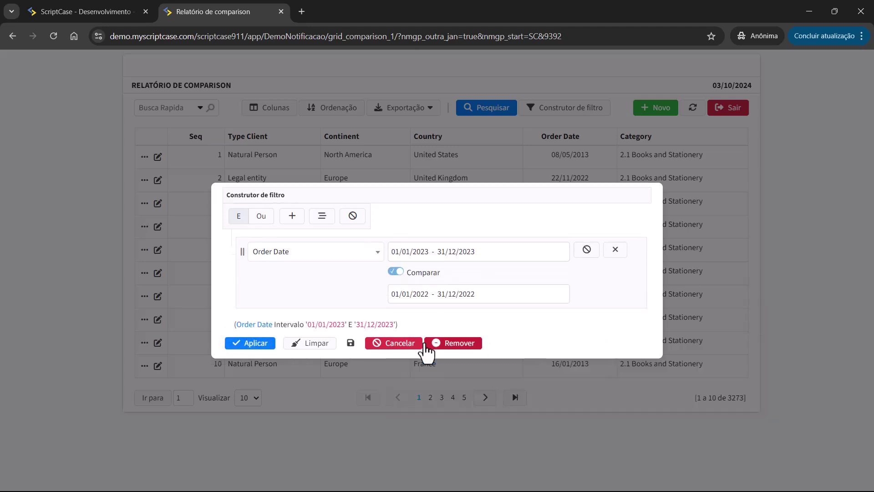
left_click(234, 347)
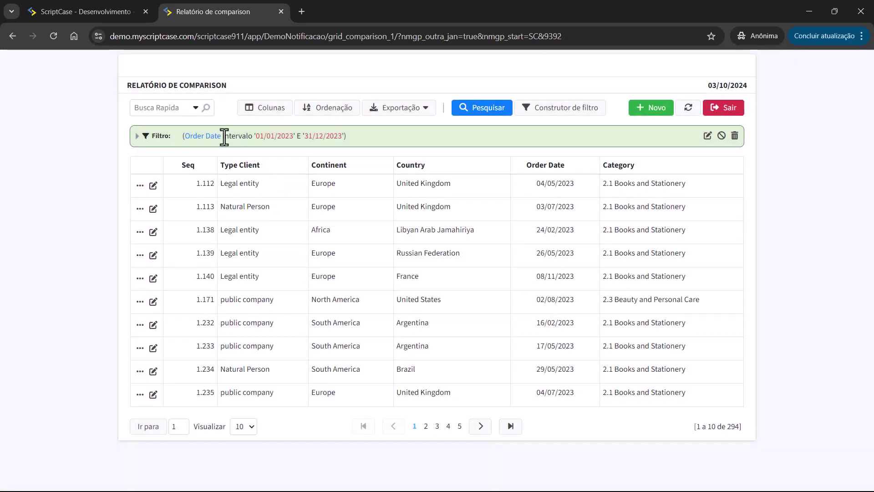
Examine the Order Date filter expression applied to the report and the field's Tipo do Dado in the development settings
left_click_drag(183, 136, 351, 132)
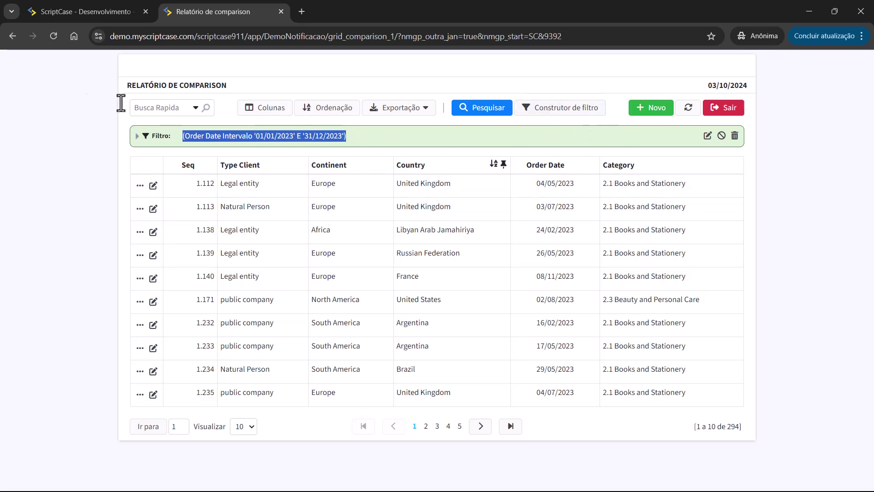
left_click(77, 3)
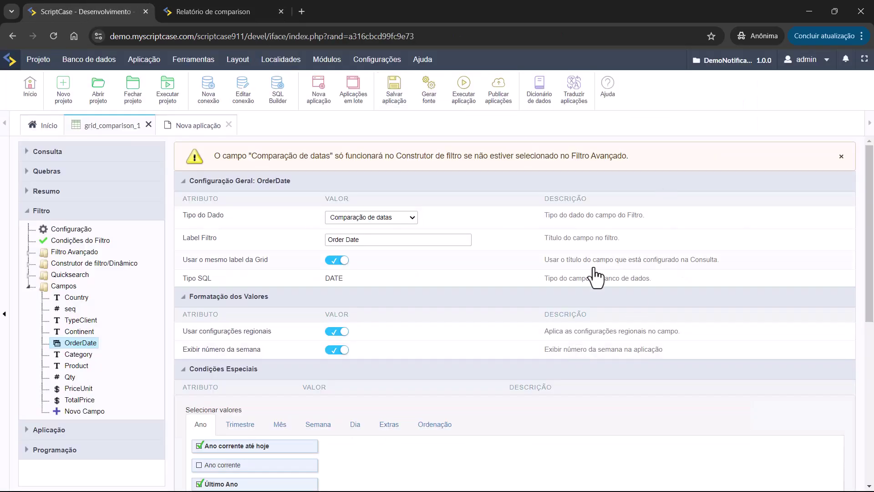
scroll(587, 278, "down", 3)
scroll(573, 291, "up", 3)
left_click_drag(185, 215, 226, 217)
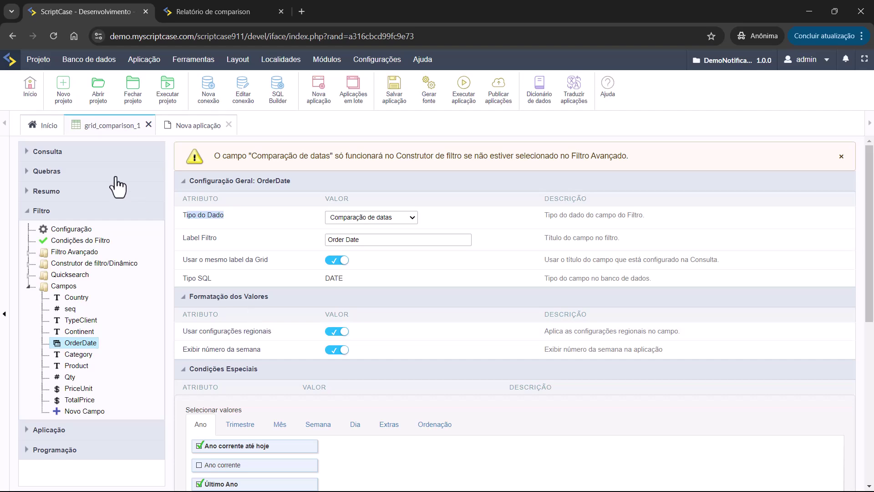
Set the Módulo inicial to Filtro in the grid's module settings
left_click(90, 152)
left_click(69, 170)
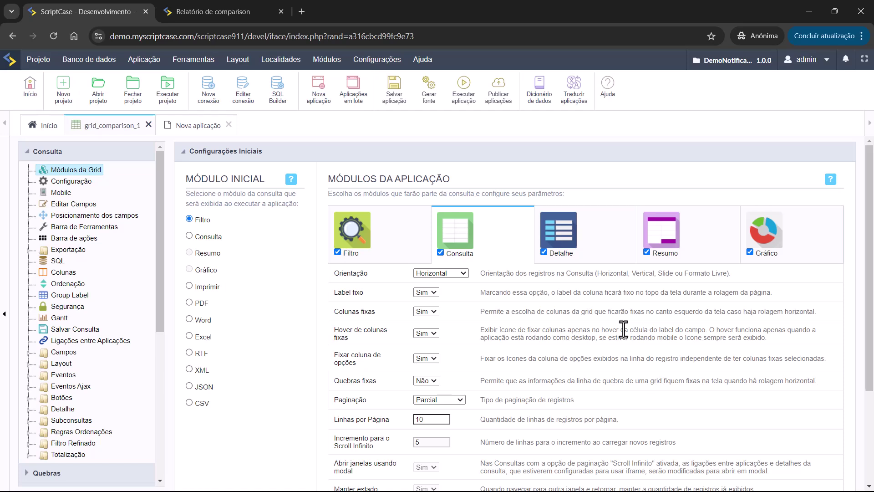
left_click(200, 10)
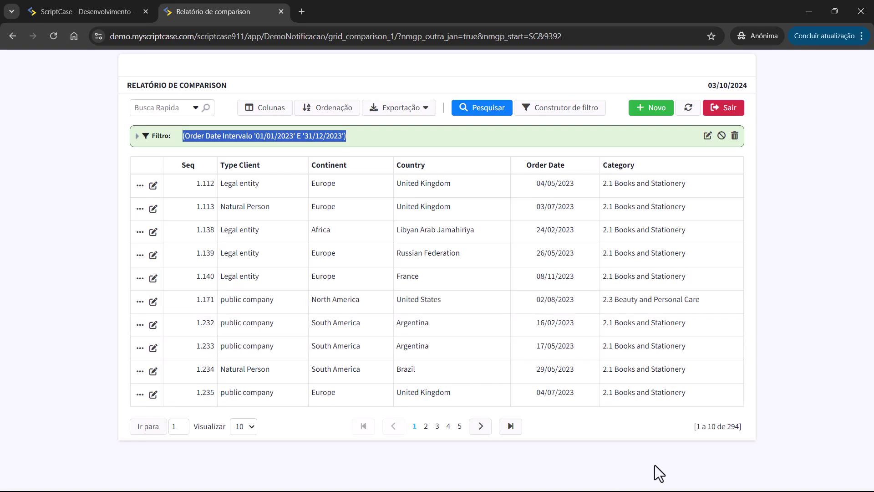
key("ctrl+shift+Tab")
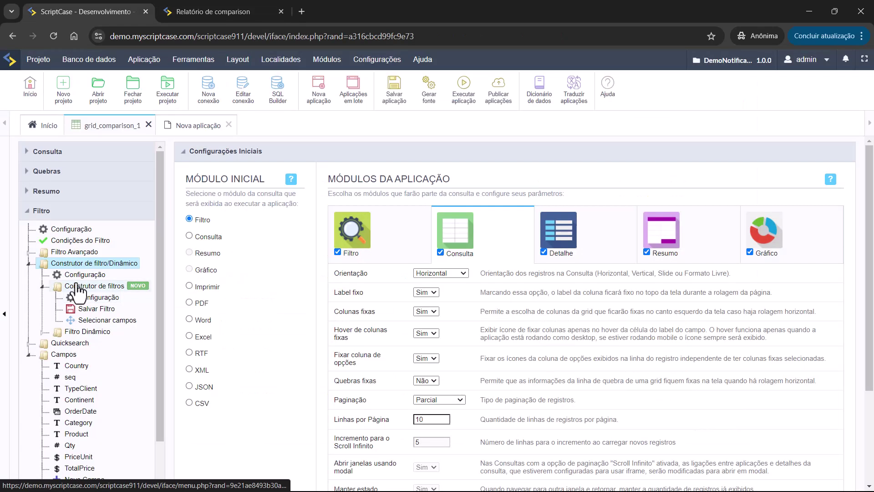
Save the pending changes with Tipo de filtro set to Filtro Dinâmico, and run the application through to the report grid
left_click(77, 278)
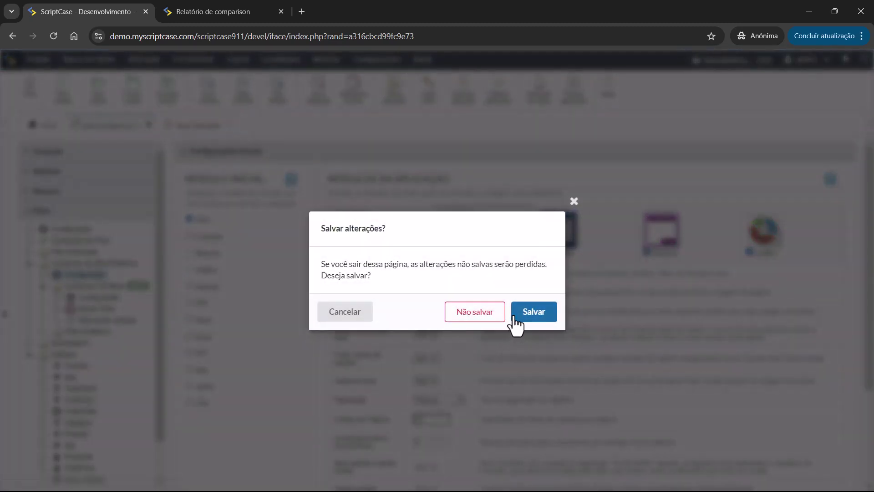
left_click(516, 315)
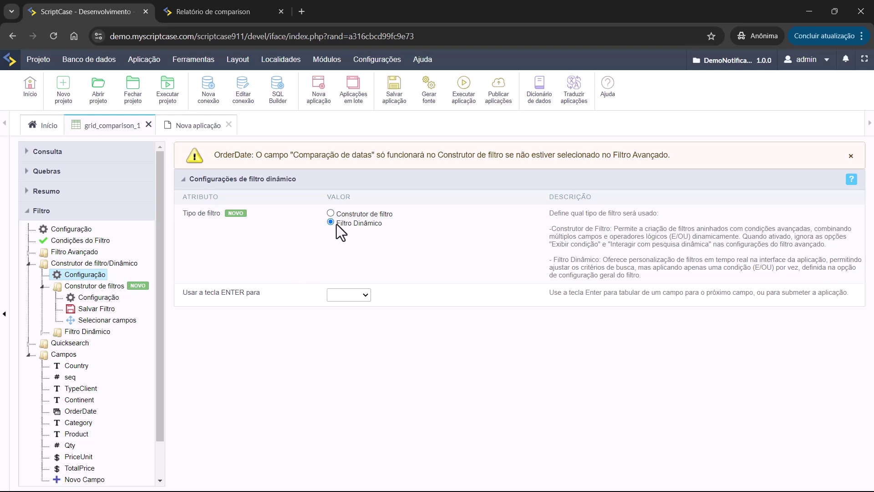
left_click(463, 93)
left_click(224, 7)
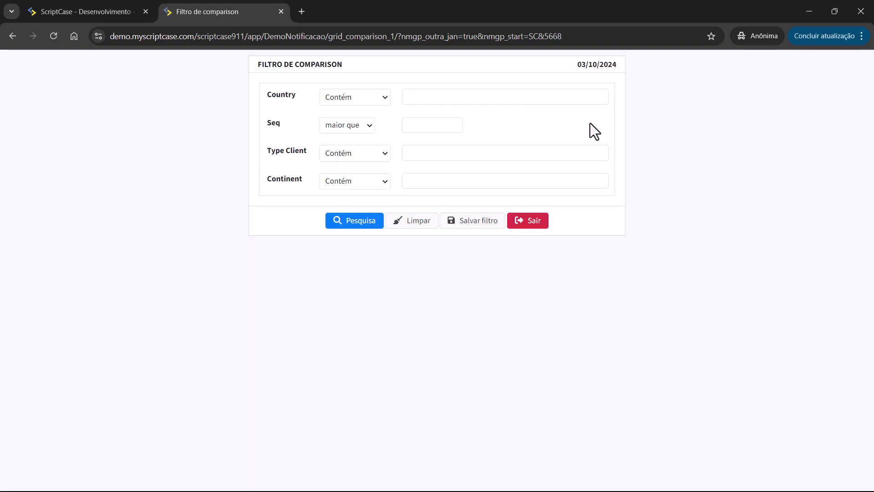
left_click(367, 221)
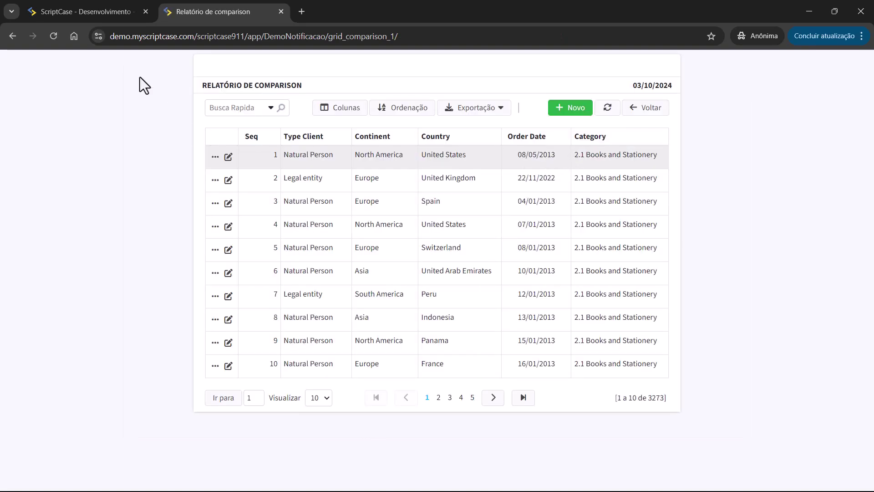
Include all available fields, from seq to TotalPrice, in the field selection of Filtro Dinâmico
left_click(64, 2)
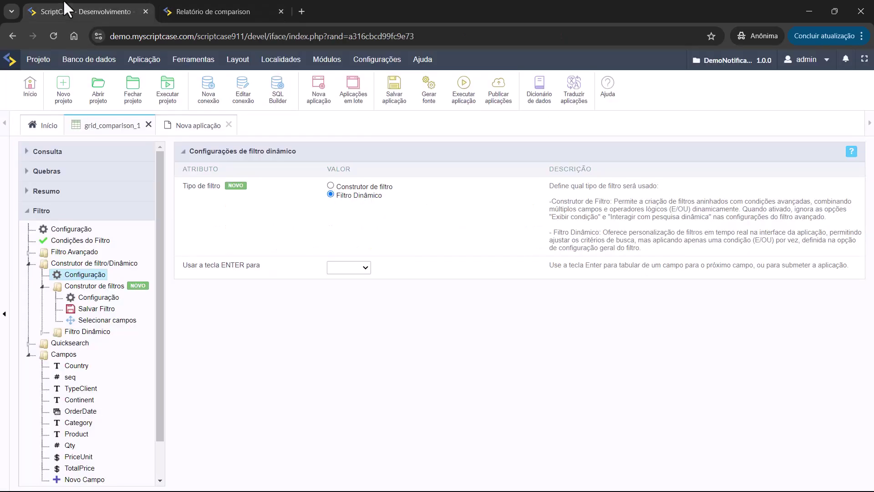
left_click(71, 344)
left_click(86, 332)
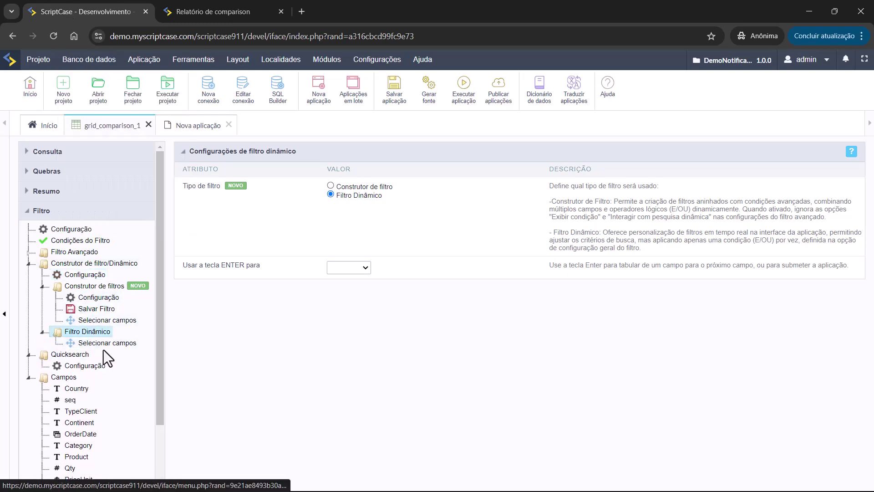
left_click(103, 343)
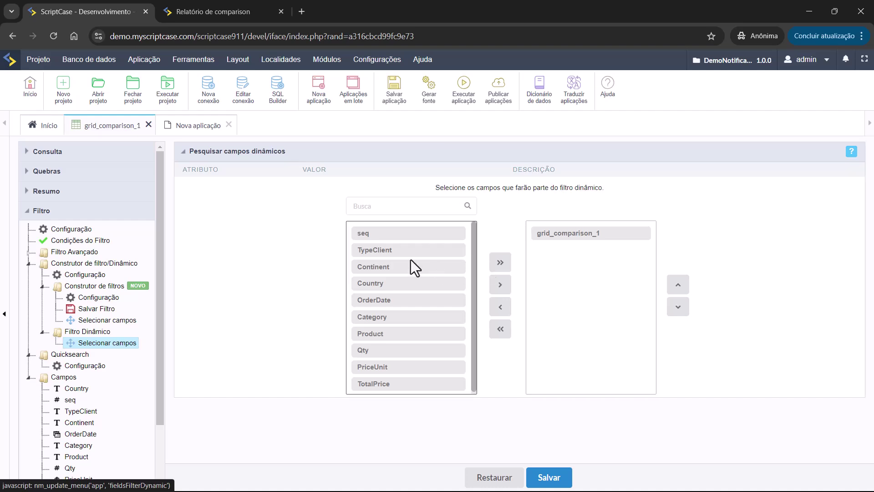
left_click(498, 268)
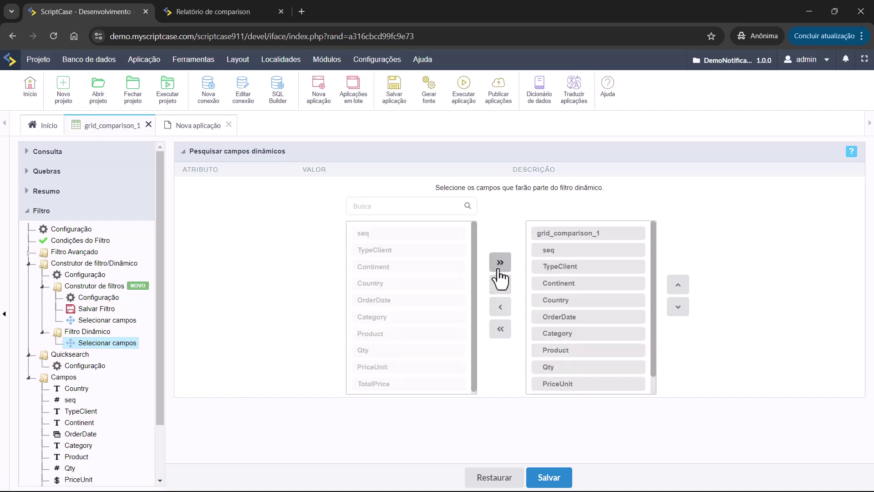
Run the application again, search without criteria and open the report's Filtro dinâmico
left_click(466, 98)
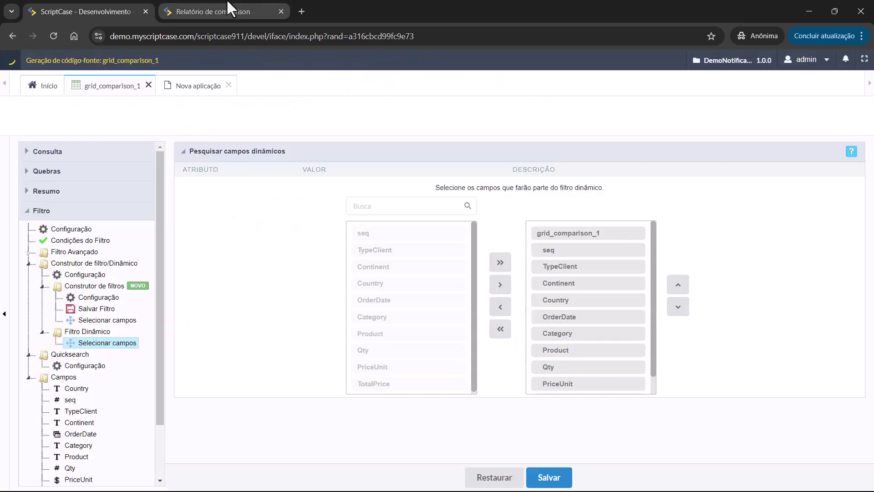
left_click(227, 1)
left_click(336, 221)
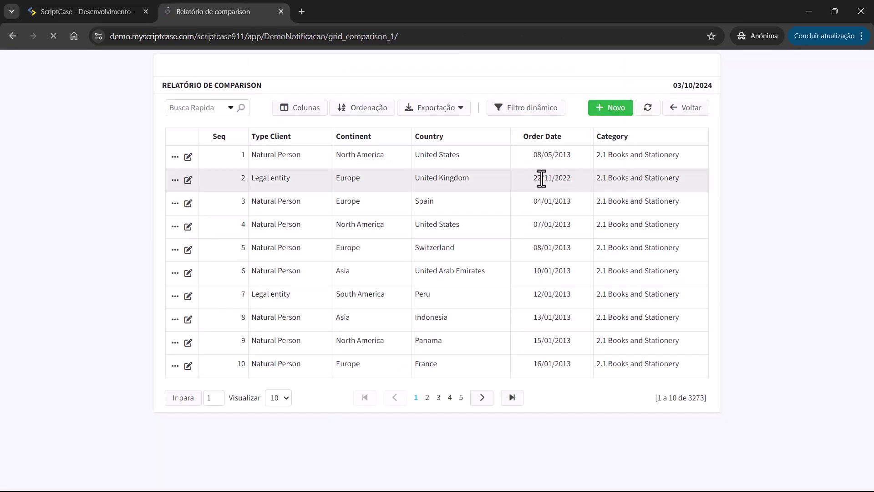
left_click(542, 112)
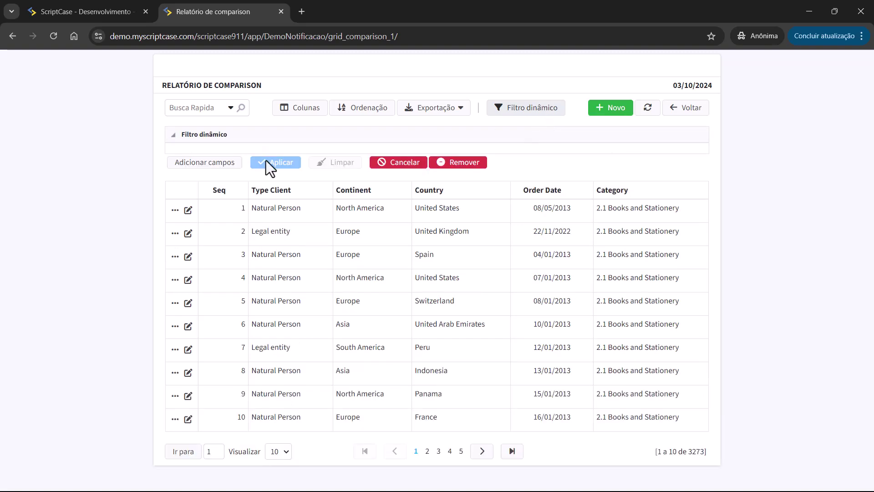
Add the Country and Continent fields to the report's dynamic filter
left_click(206, 165)
left_click(182, 225)
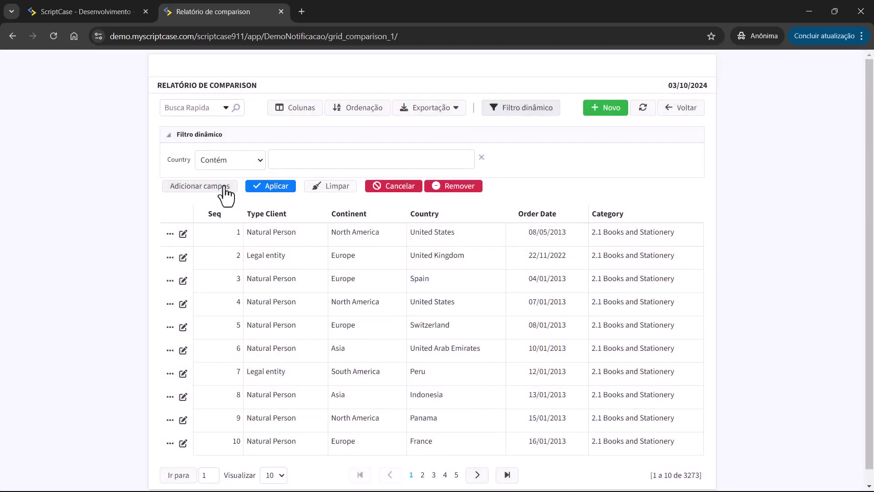
left_click(224, 187)
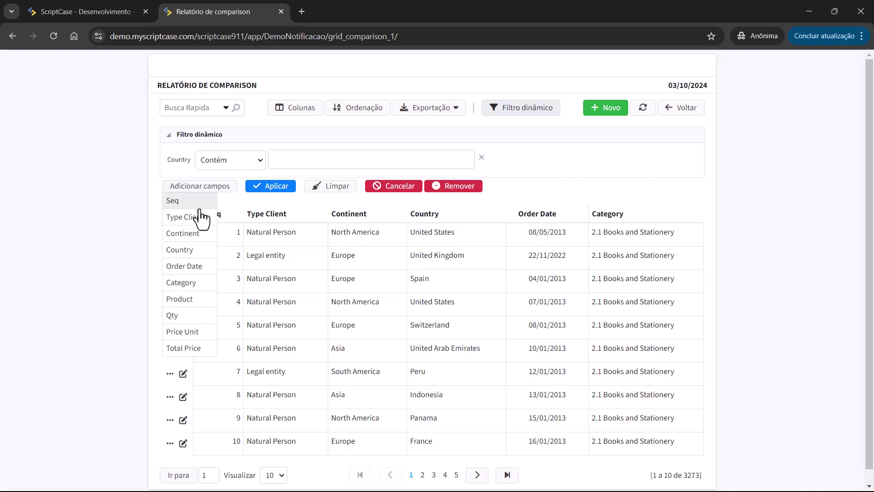
left_click(196, 233)
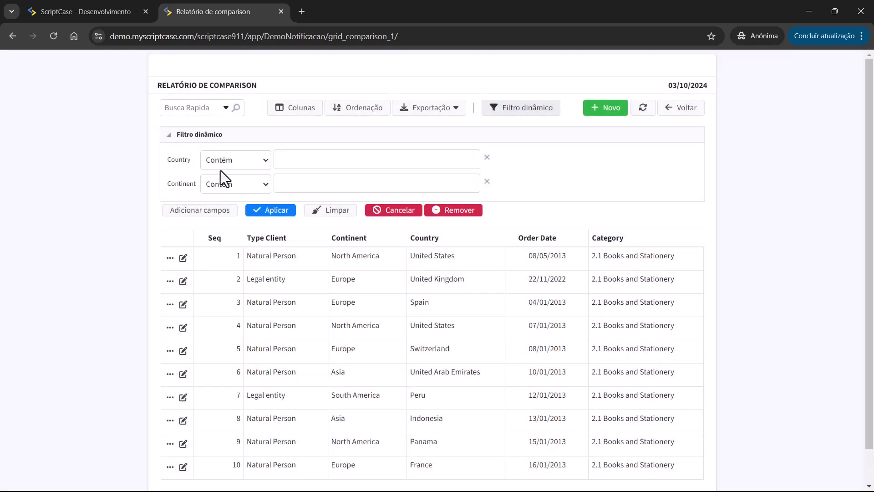
Remove the Continent field from the dynamic filter and list the comparison conditions available for Country
left_click(246, 169)
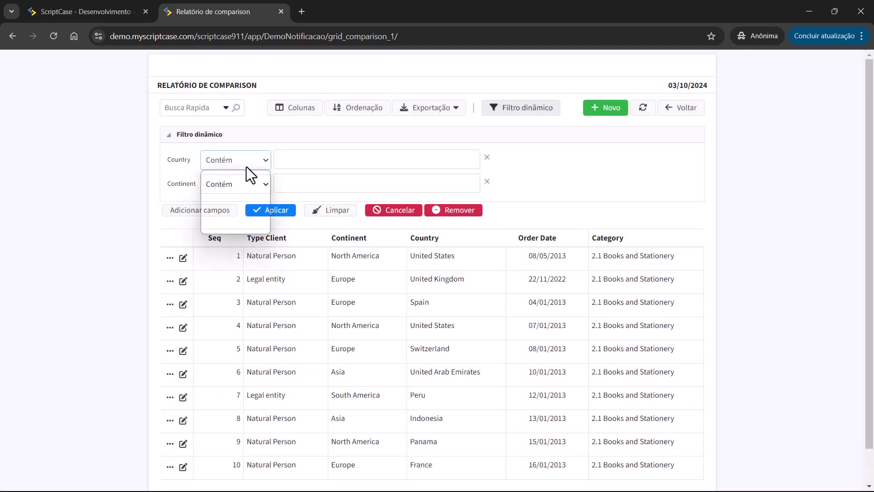
left_click(171, 163)
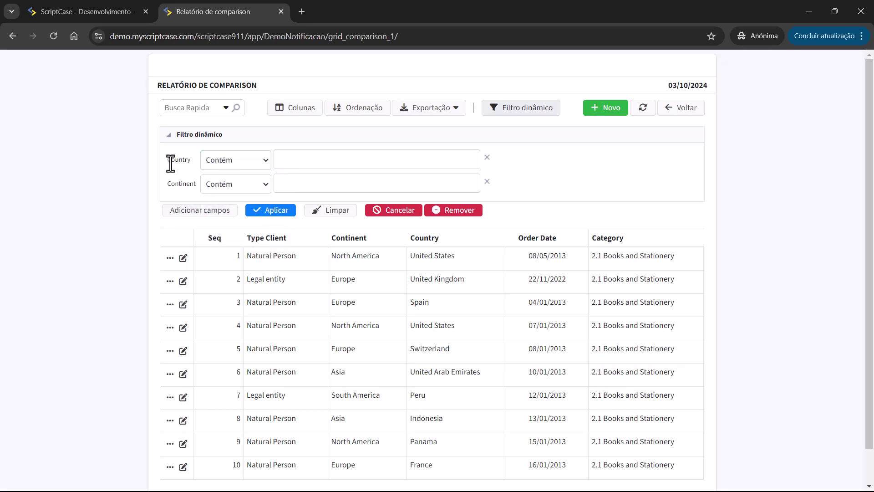
left_click(487, 181)
left_click(199, 187)
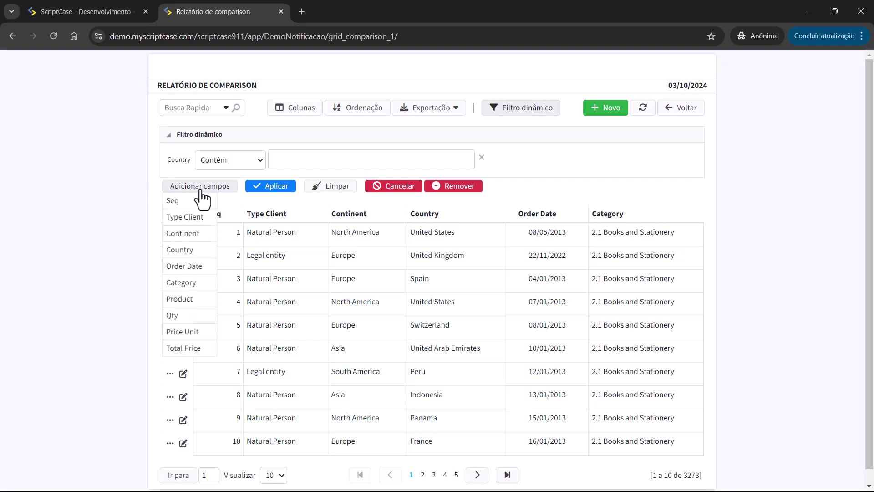
left_click(240, 157)
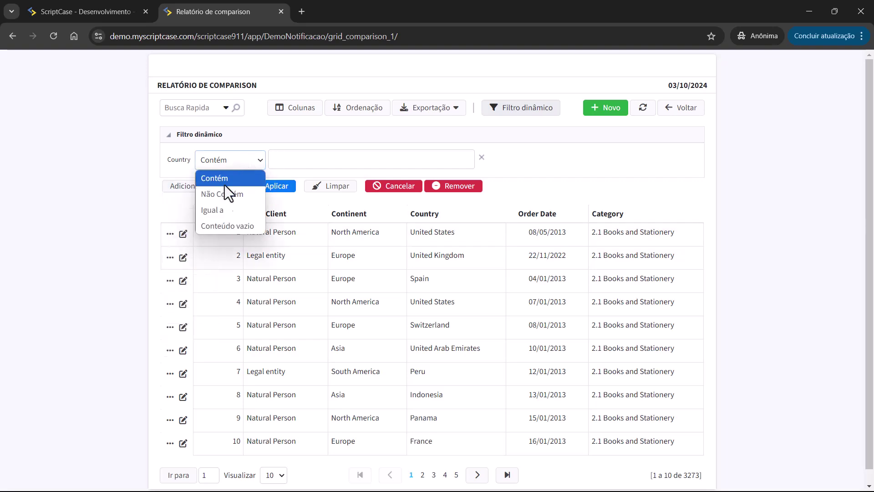
In the ScriptCase tab, open the general filter configuration of grid_comparison_1 and close the Nova aplicação tab
left_click(84, 12)
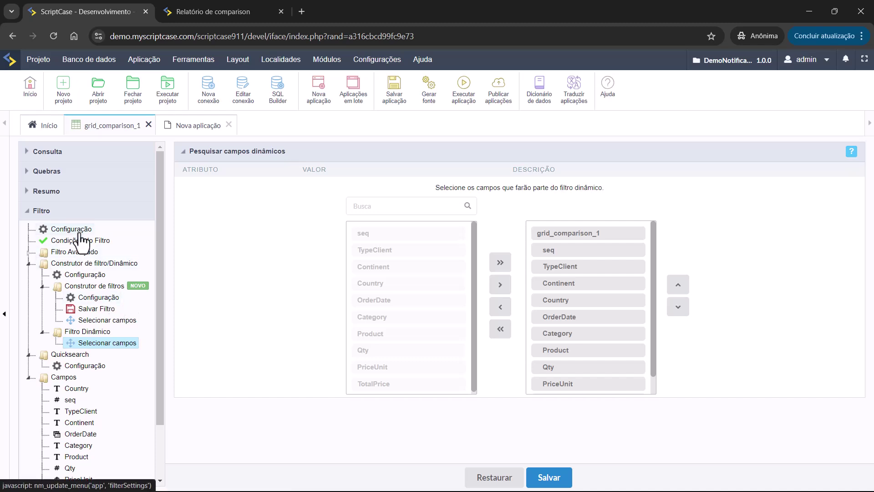
left_click(63, 228)
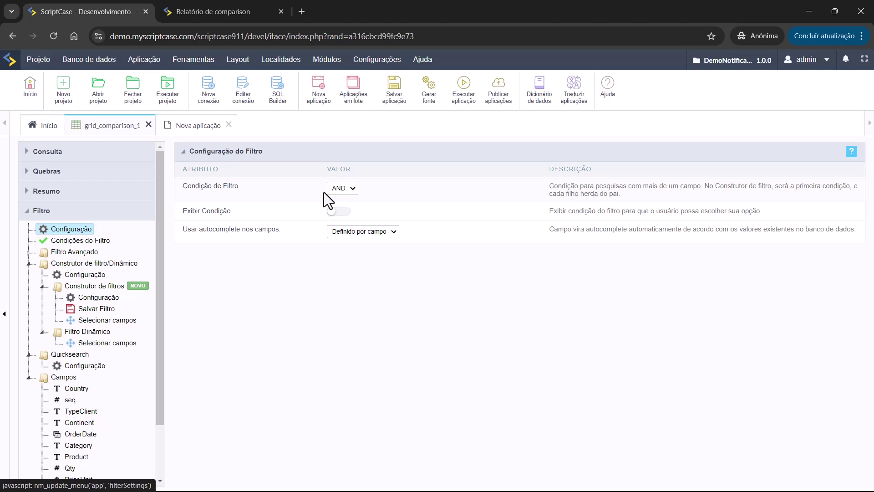
left_click(229, 124)
left_click(88, 59)
left_click(48, 127)
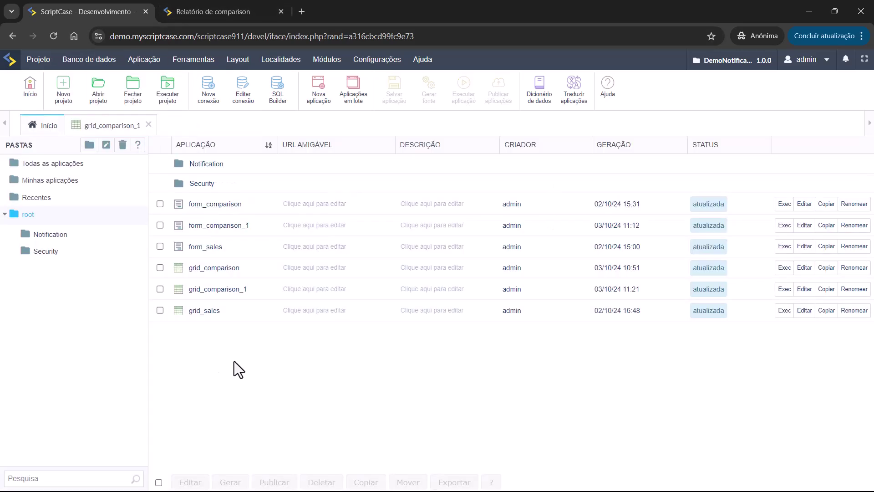
left_click(102, 127)
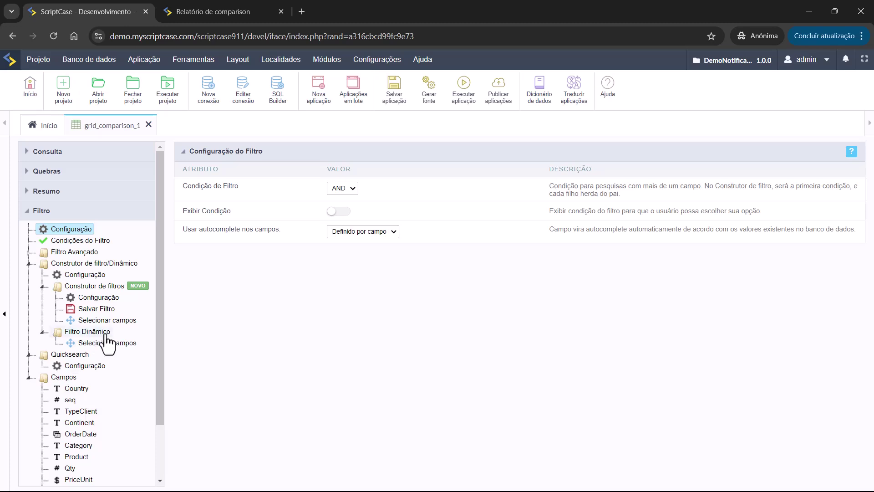
scroll(114, 351, "down", 2)
scroll(50, 273, "up", 3)
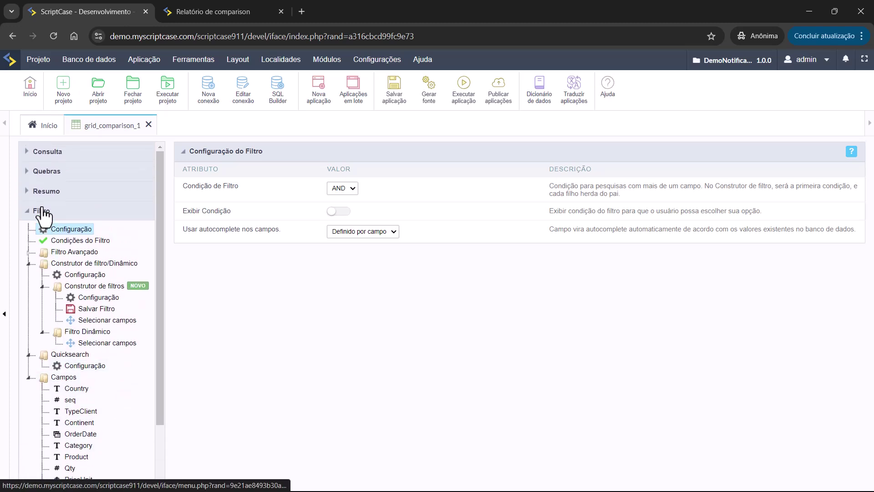
Open the Visualização settings in the Consulta layout of grid_comparison_1 to view the applied theme
left_click(32, 152)
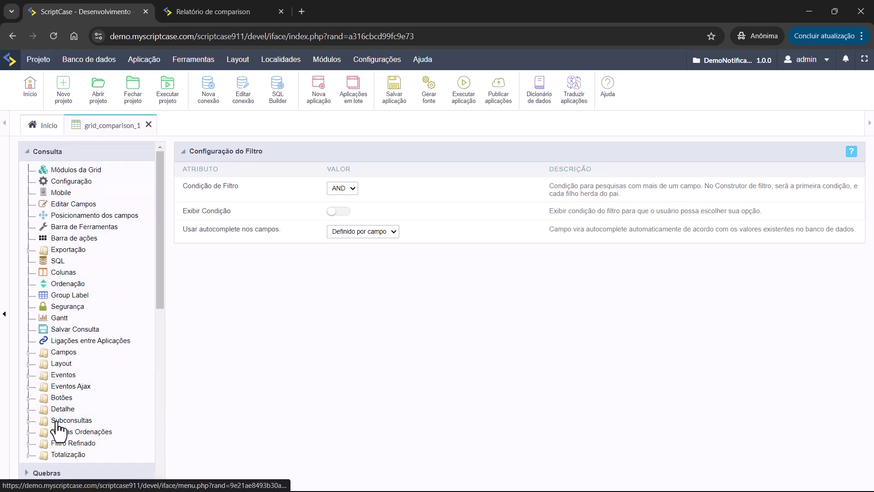
scroll(66, 426, "down", 2)
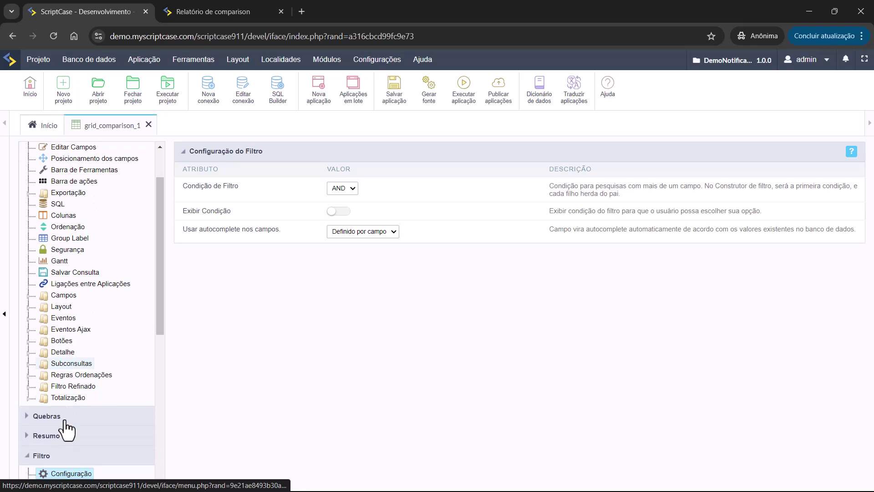
left_click(64, 307)
left_click(76, 329)
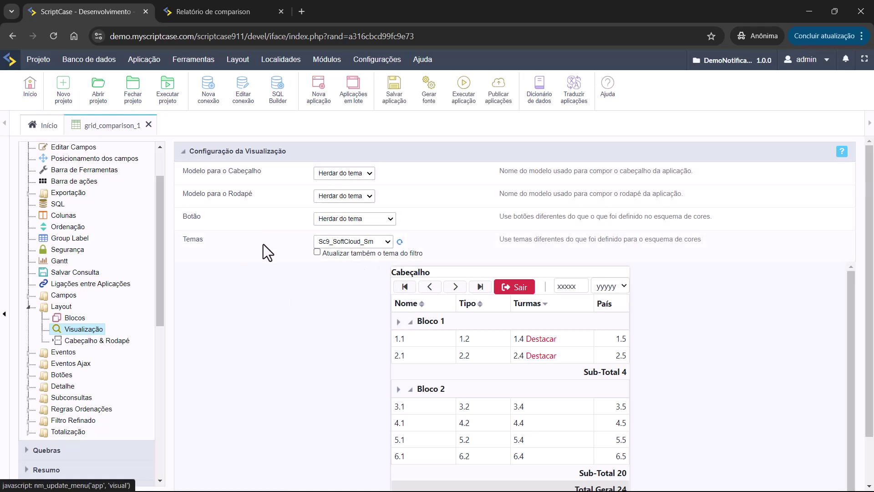
Open the project theme xx for advanced editing in Temas para as aplicações
left_click(238, 59)
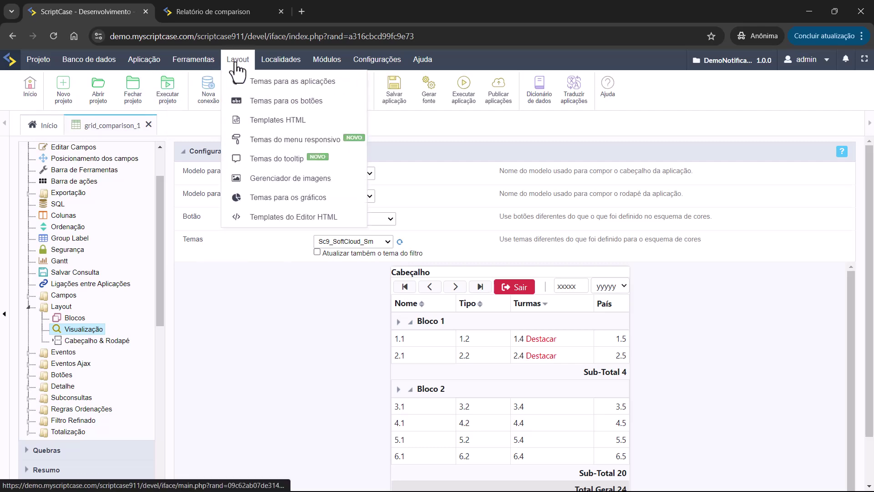
left_click(266, 82)
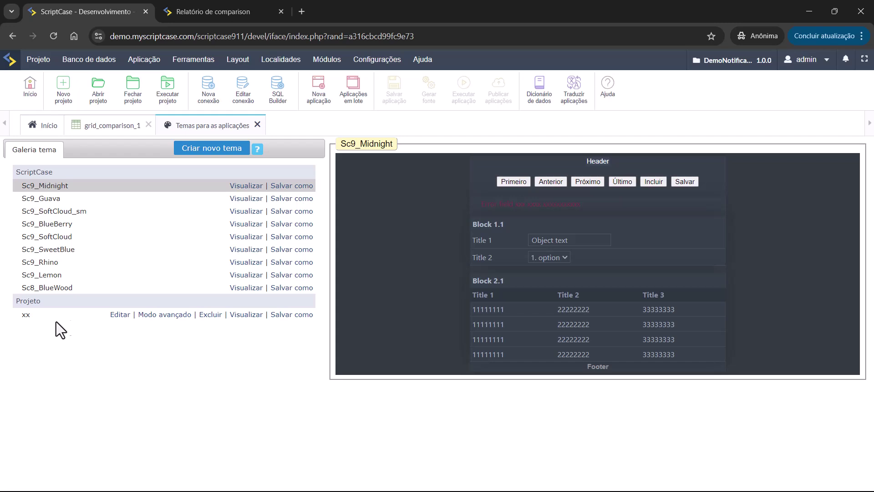
left_click(165, 315)
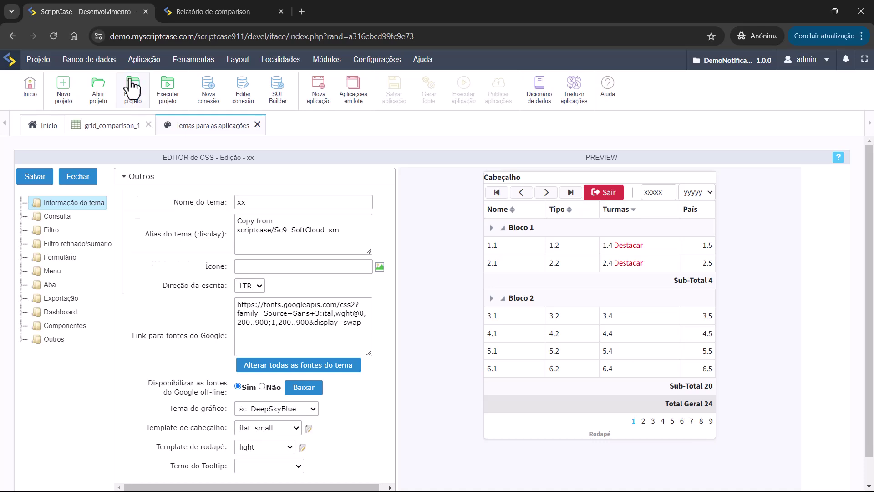
left_click(196, 12)
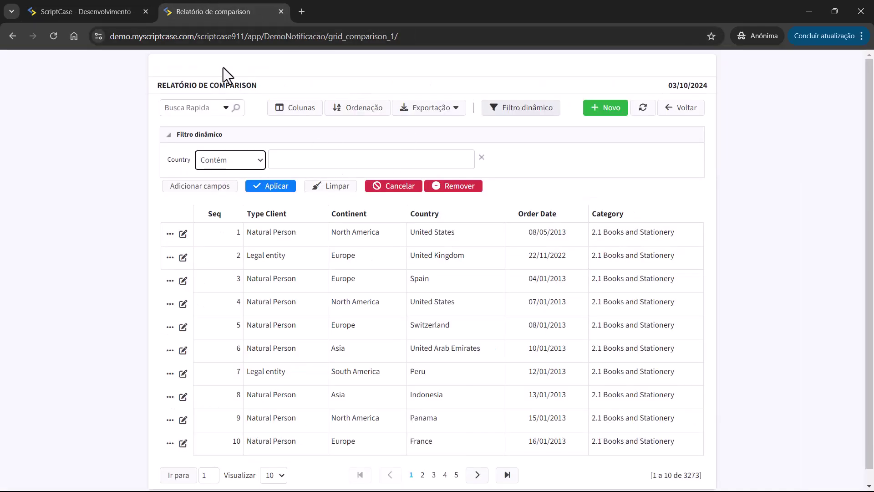
left_click(96, 3)
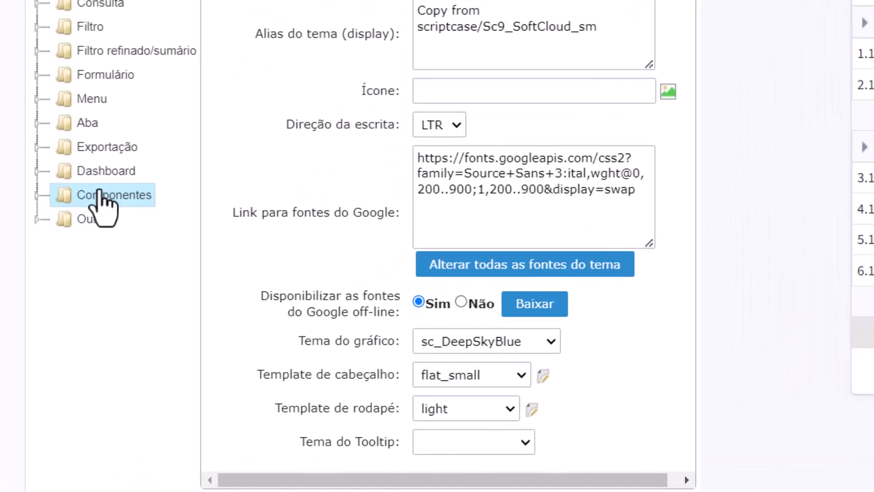
Expand Componentes > App Div > Construtor de filtro in the theme, including Aninhado, Filhos aninhados and Condição do filtro
left_click(38, 195)
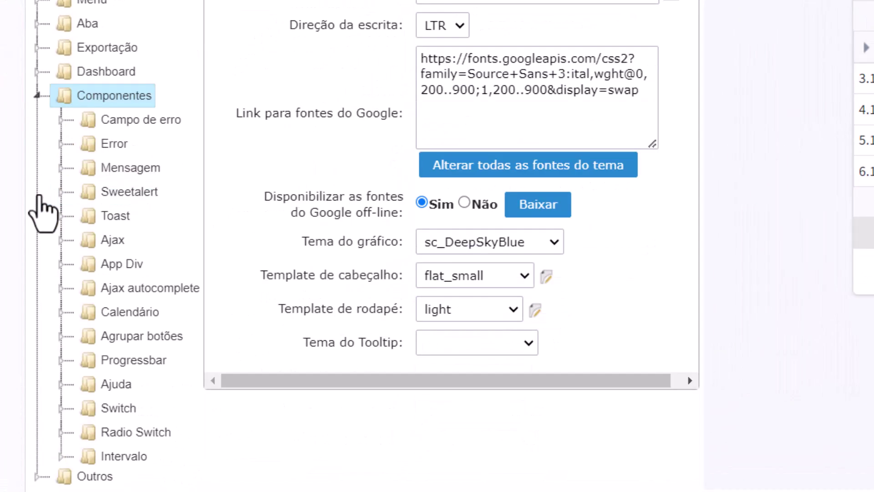
left_click(61, 262)
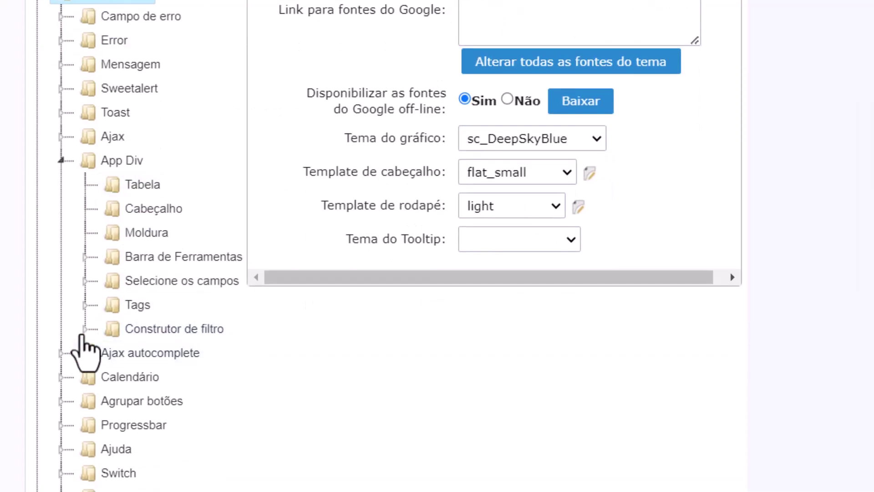
left_click(85, 329)
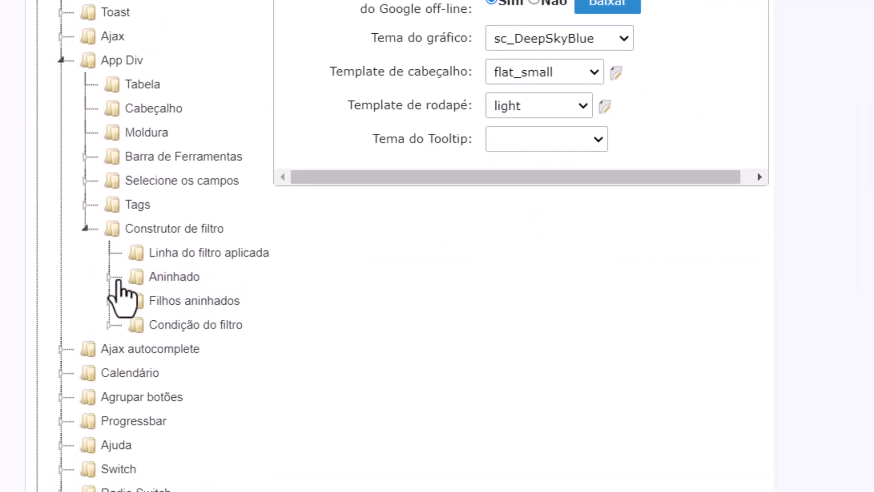
left_click(110, 277)
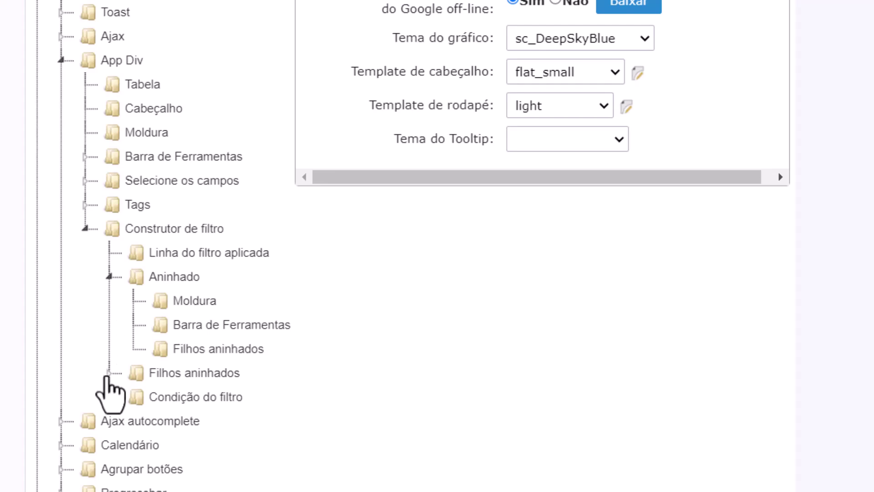
left_click(109, 373)
left_click(110, 468)
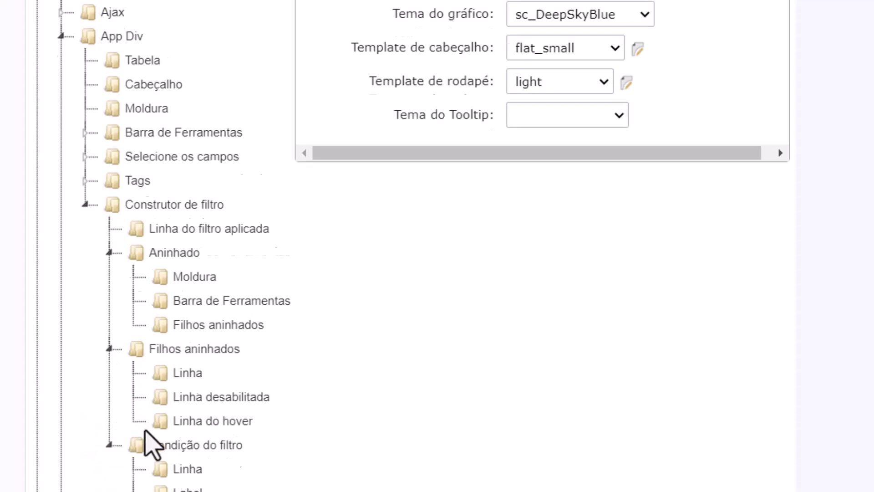
Examine the style settings and preview for Moldura and Barra de Ferramentas under Aninhado
left_click(195, 295)
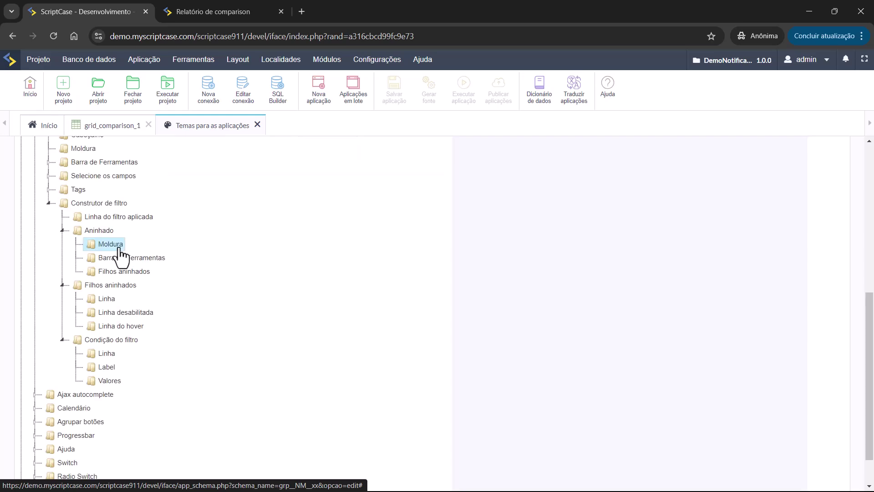
left_click(120, 258)
scroll(290, 310, "up", 3)
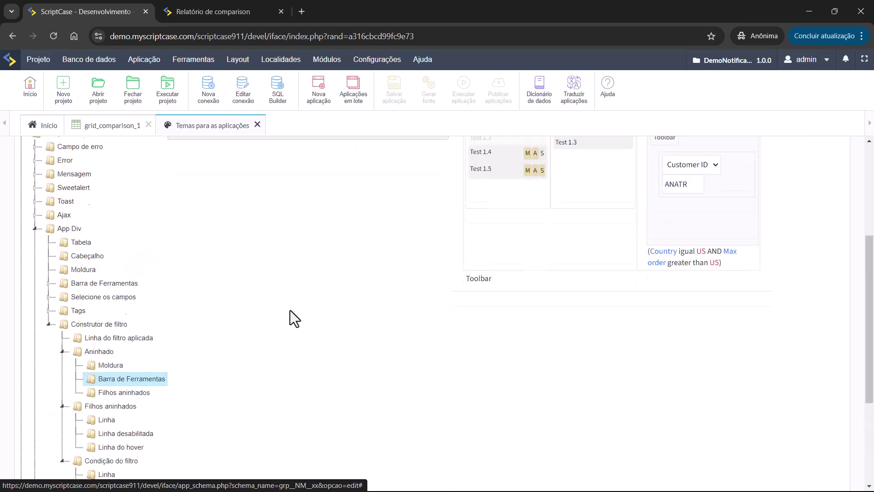
scroll(289, 311, "up", 5)
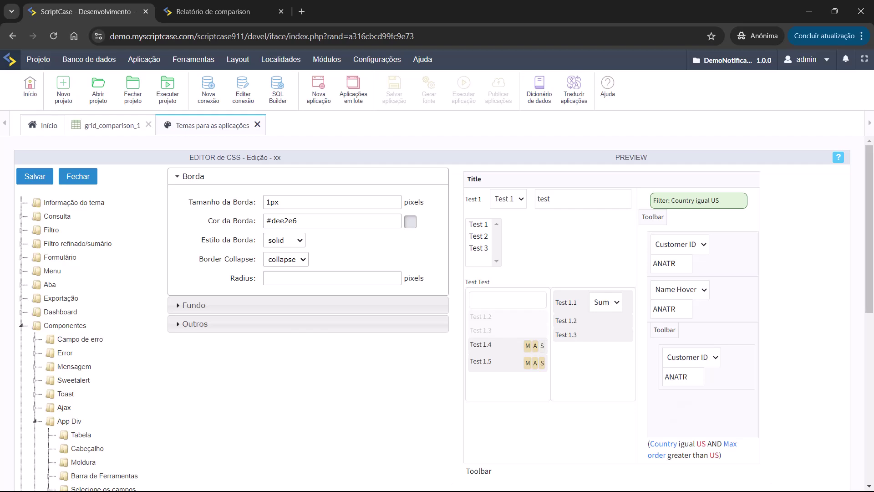
In the grid_comparison report, open Construtor de filtro and add one Type Client condition and two nested groups
key("ctrl+Tab")
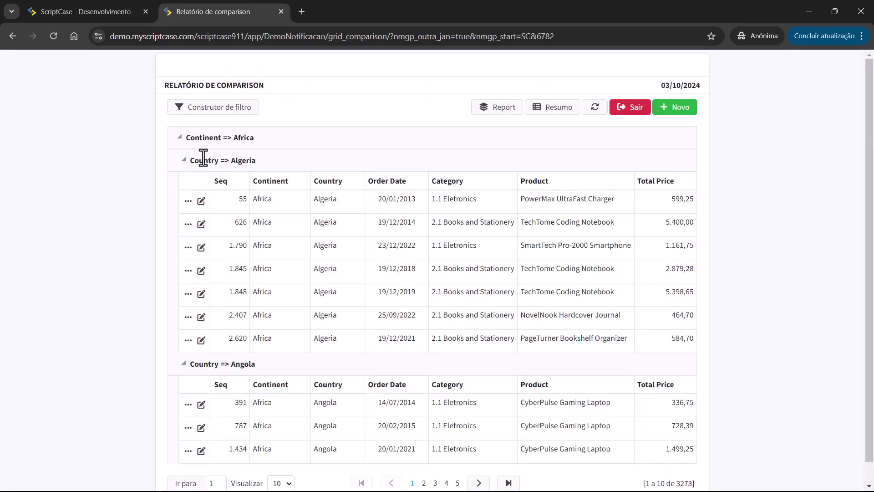
left_click(244, 116)
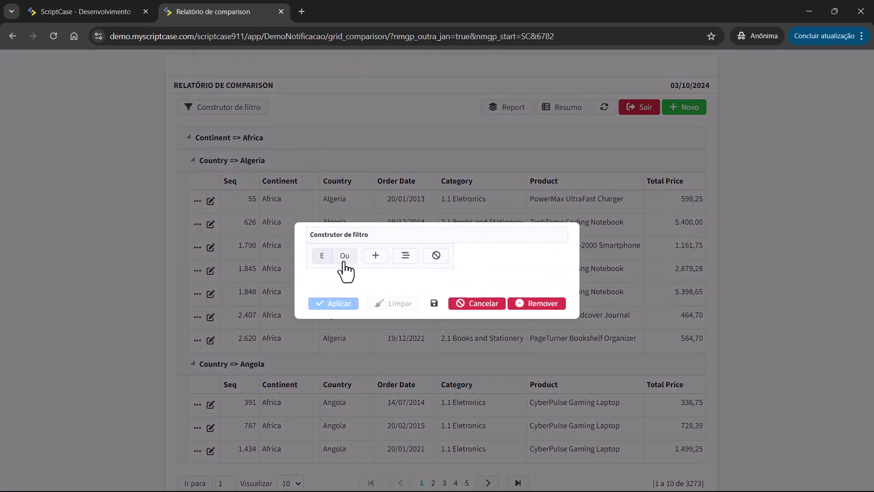
left_click(376, 255)
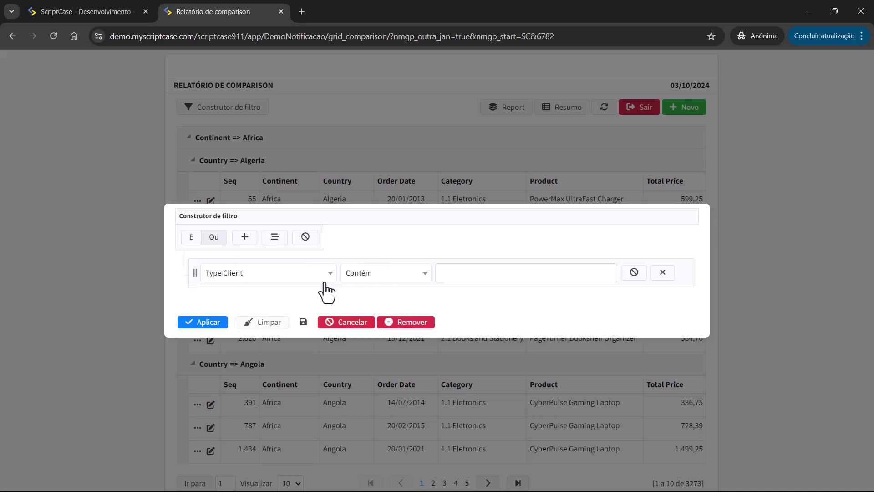
left_click(277, 239)
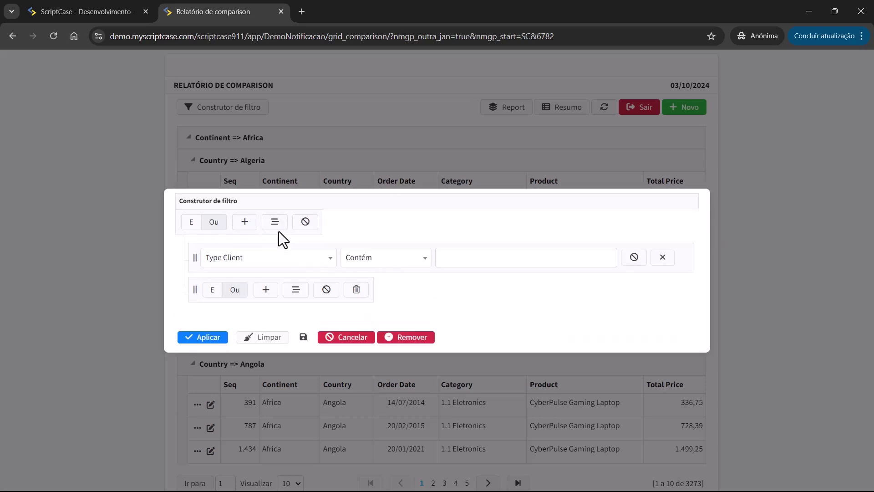
left_click(275, 227)
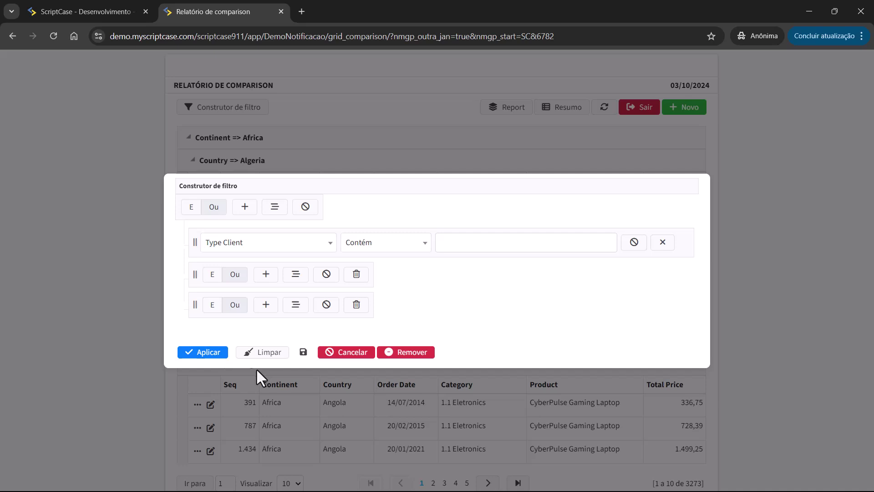